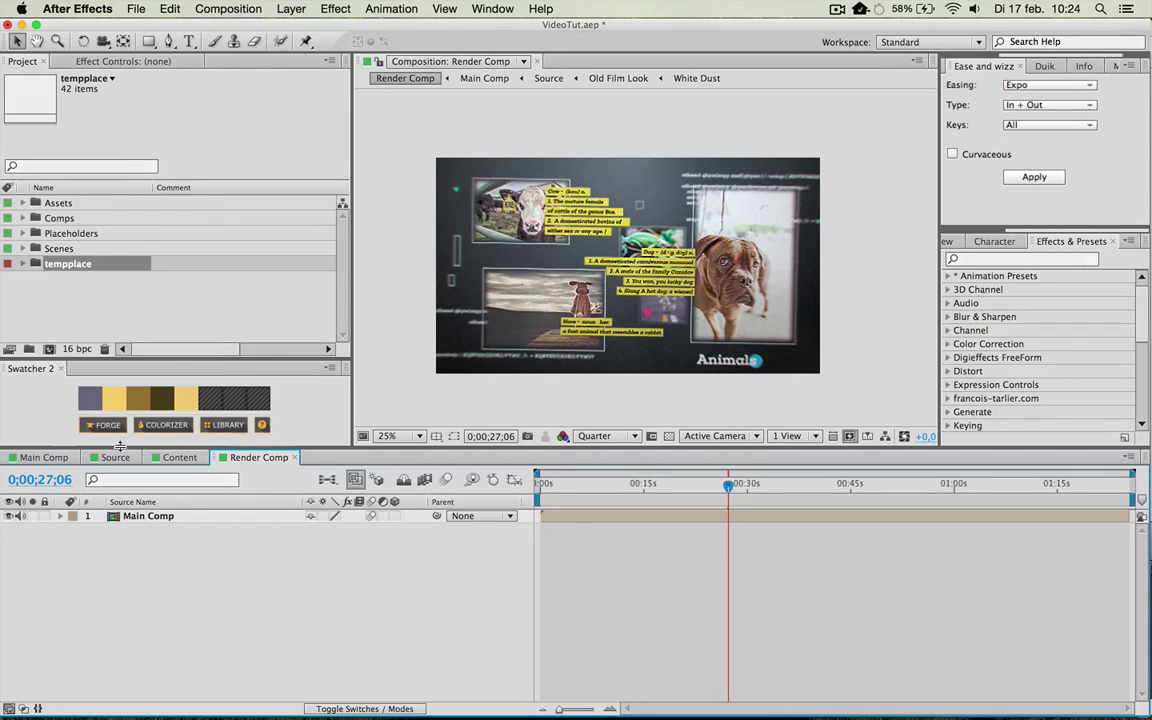
# Switch to the Main Comp composition and examine the compositions stored in the project's Comps folder
pyautogui.click(46, 460)
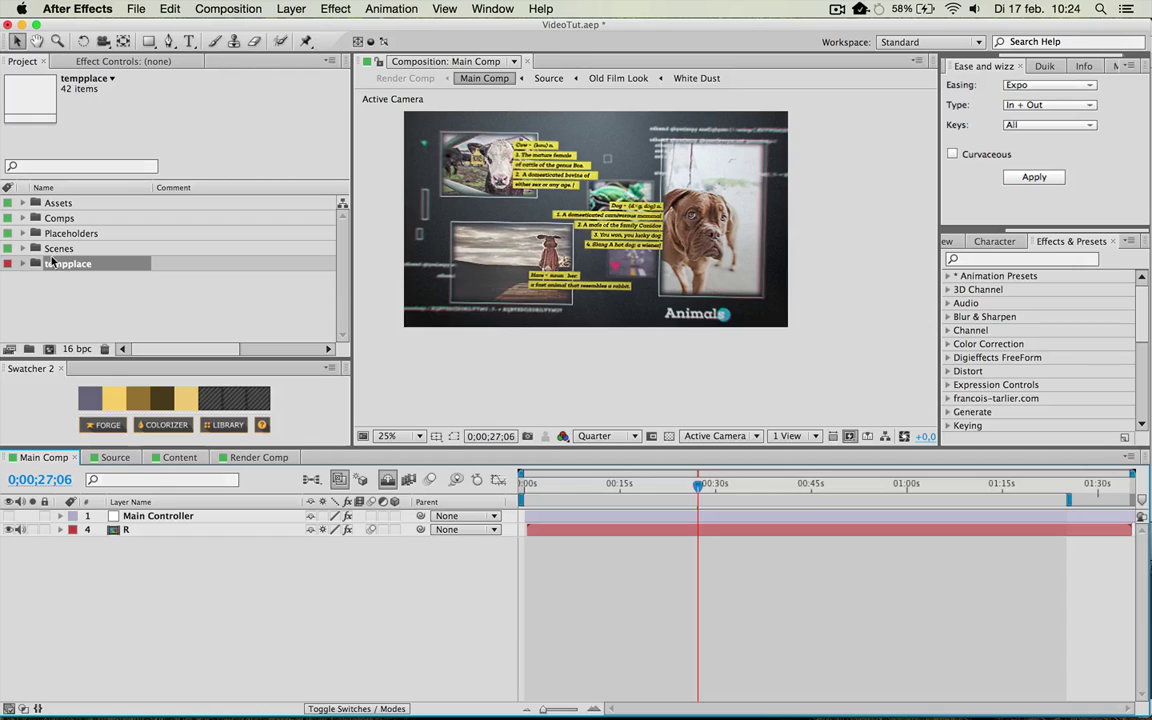
pyautogui.click(249, 298)
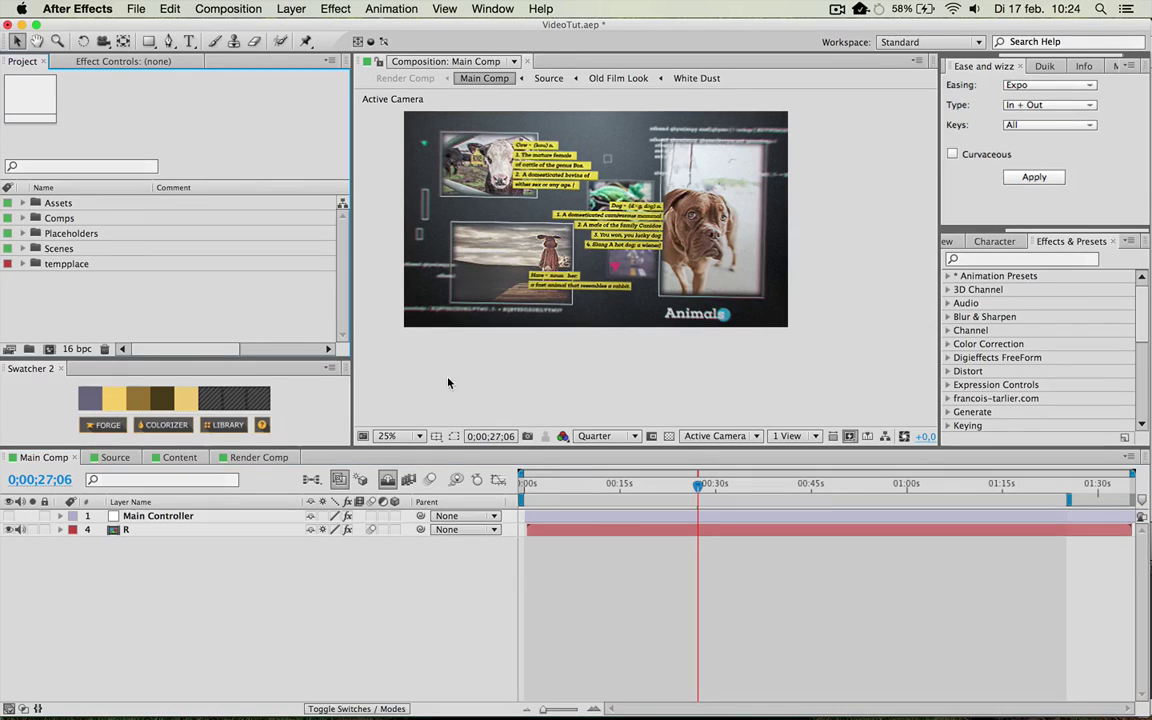
pyautogui.click(50, 263)
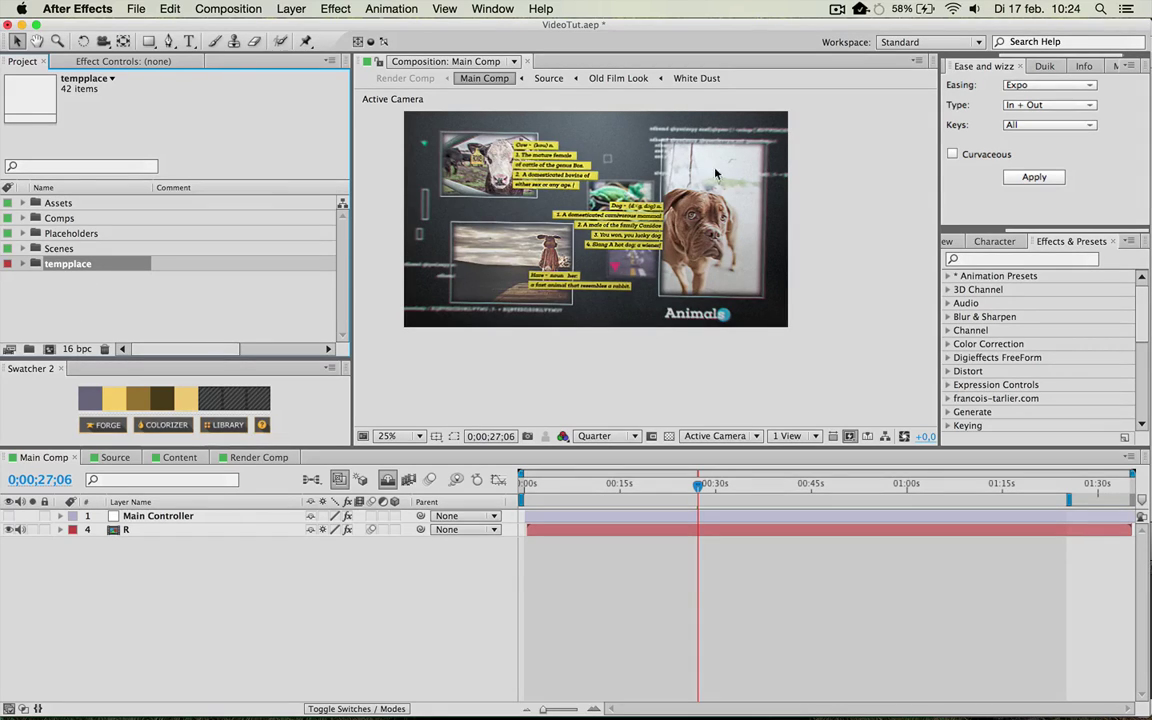
pyautogui.click(215, 300)
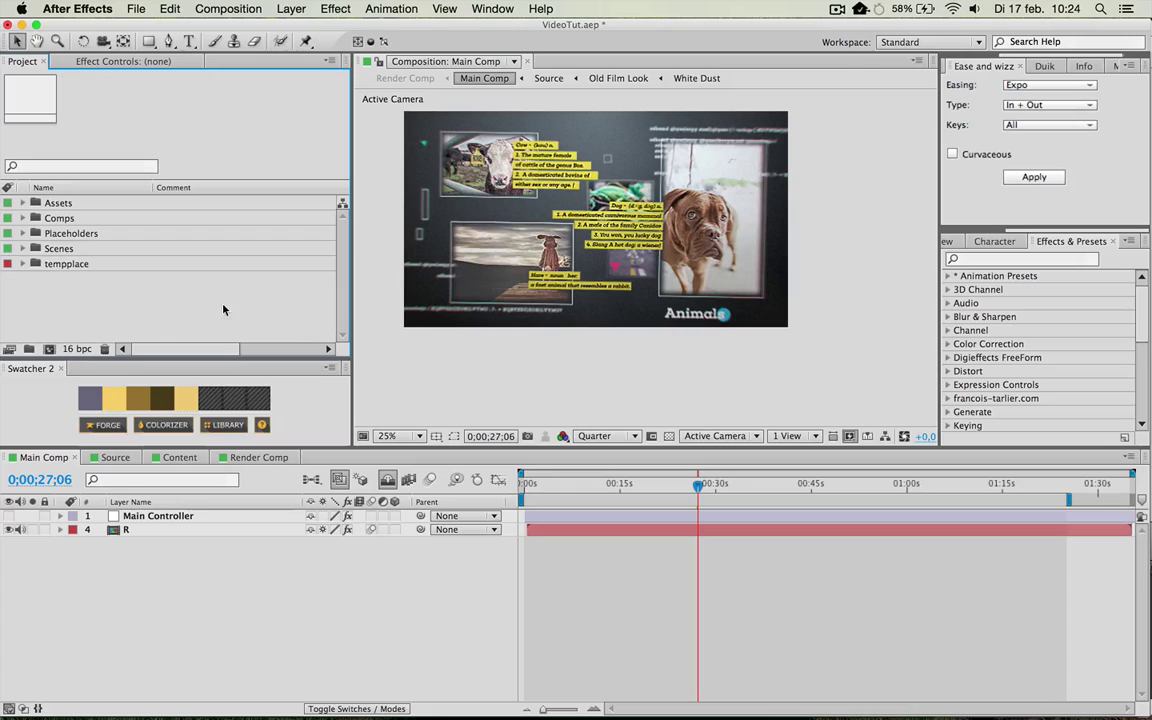
pyautogui.click(23, 219)
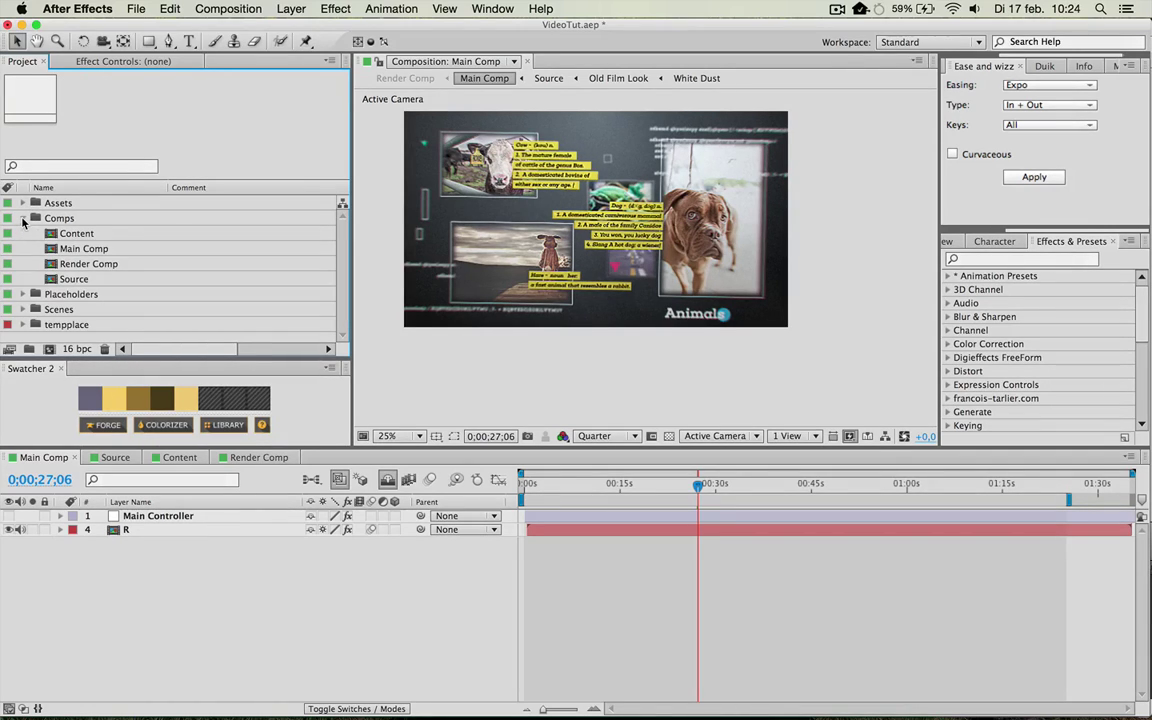
pyautogui.click(23, 218)
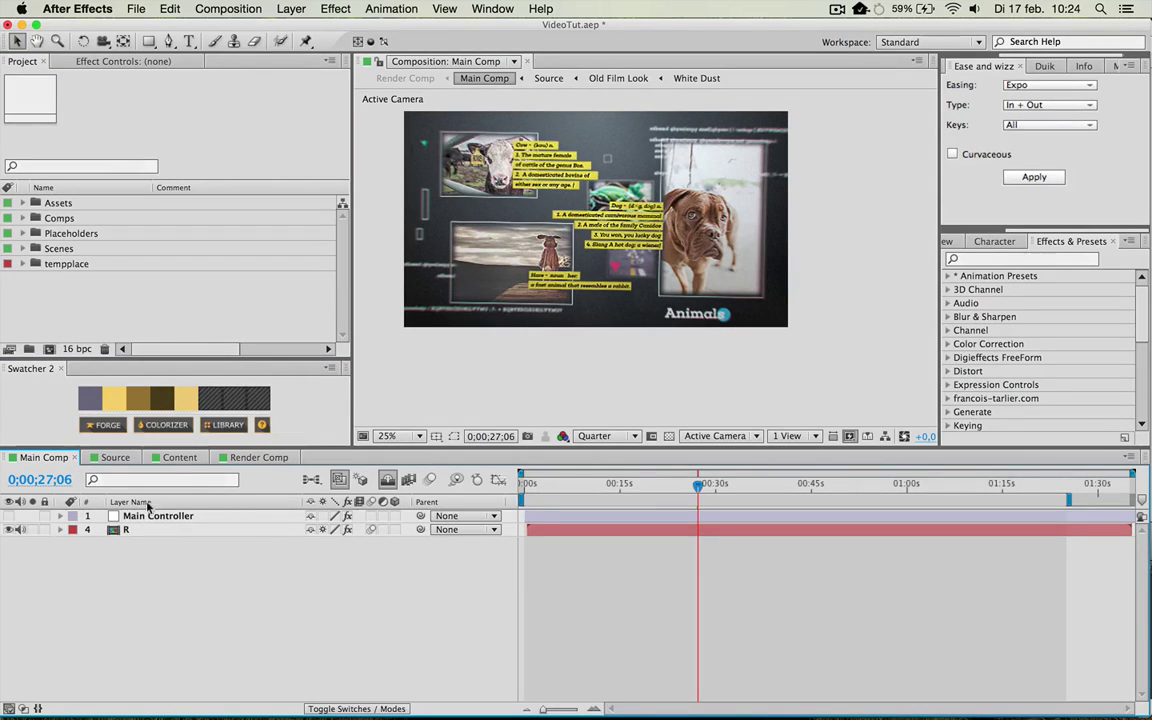
# Close the Source composition's timeline and look through the scene layers of the Content composition
pyautogui.click(116, 458)
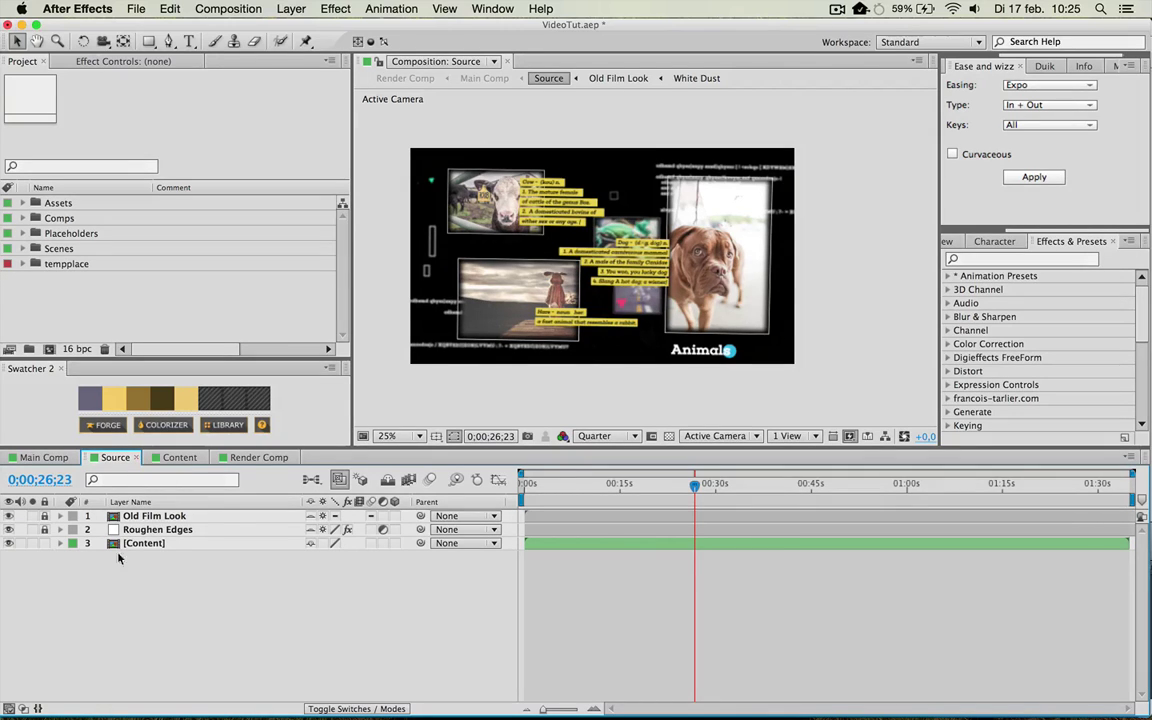
pyautogui.click(141, 457)
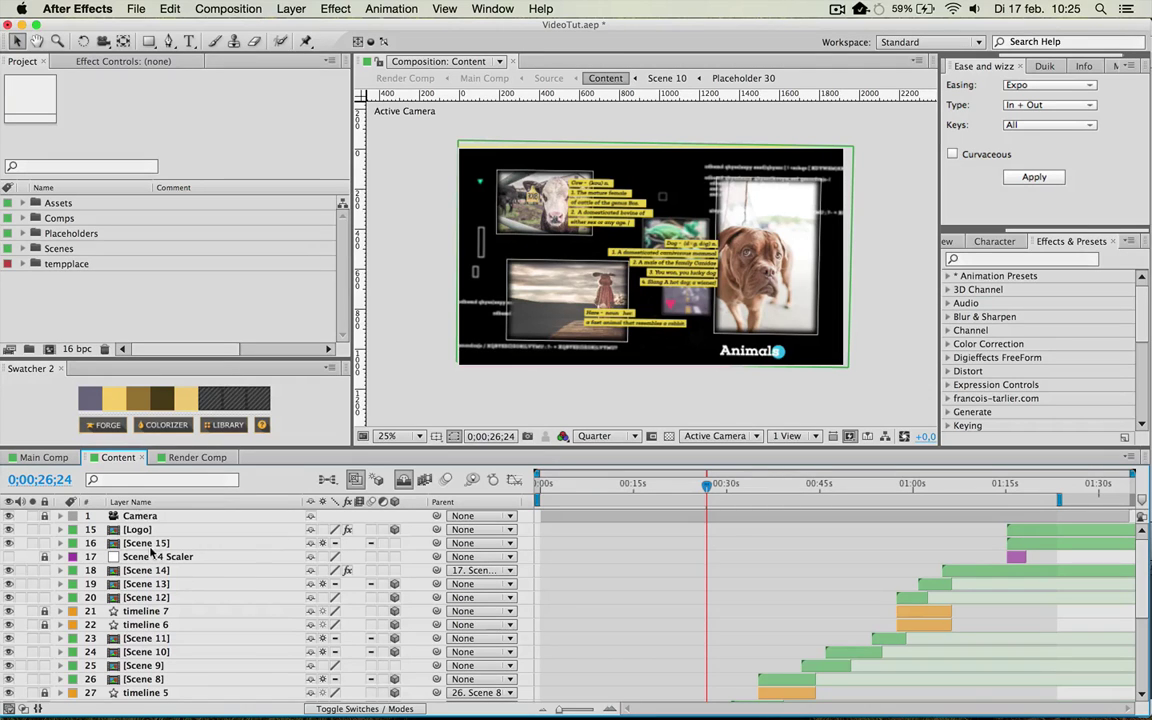
pyautogui.scroll(-8, 700, 590)
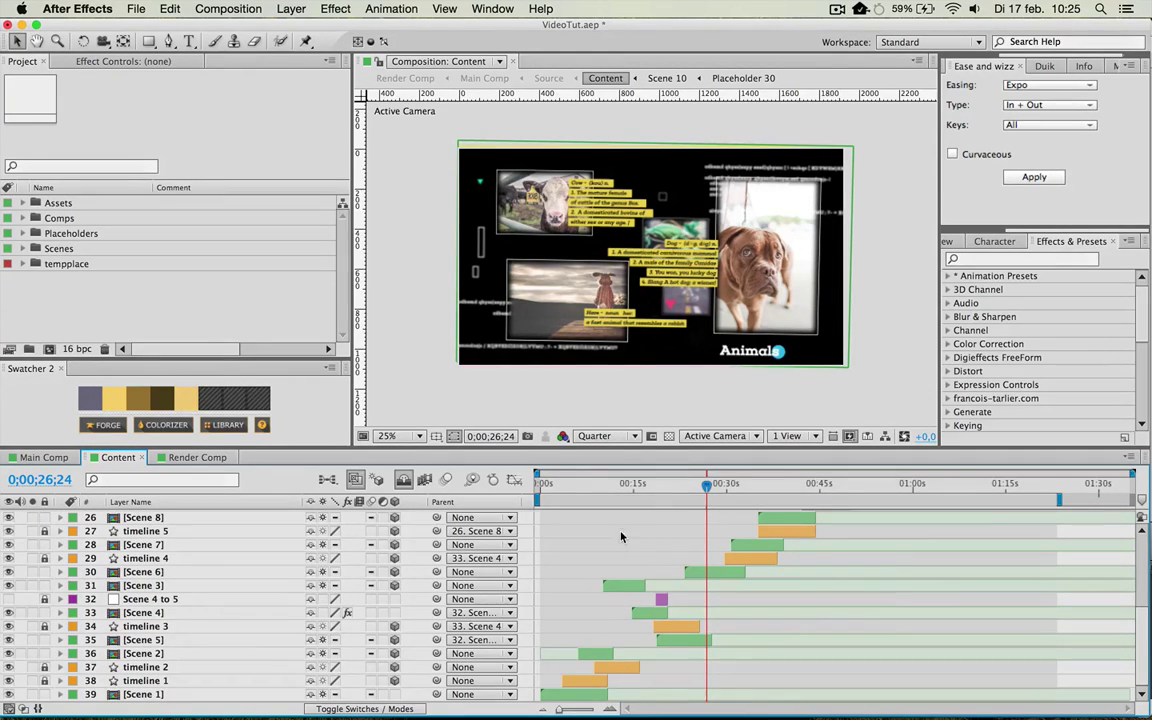
# Inspect the Main Comp layer inside the Render Comp composition
pyautogui.click(197, 458)
pyautogui.click(212, 516)
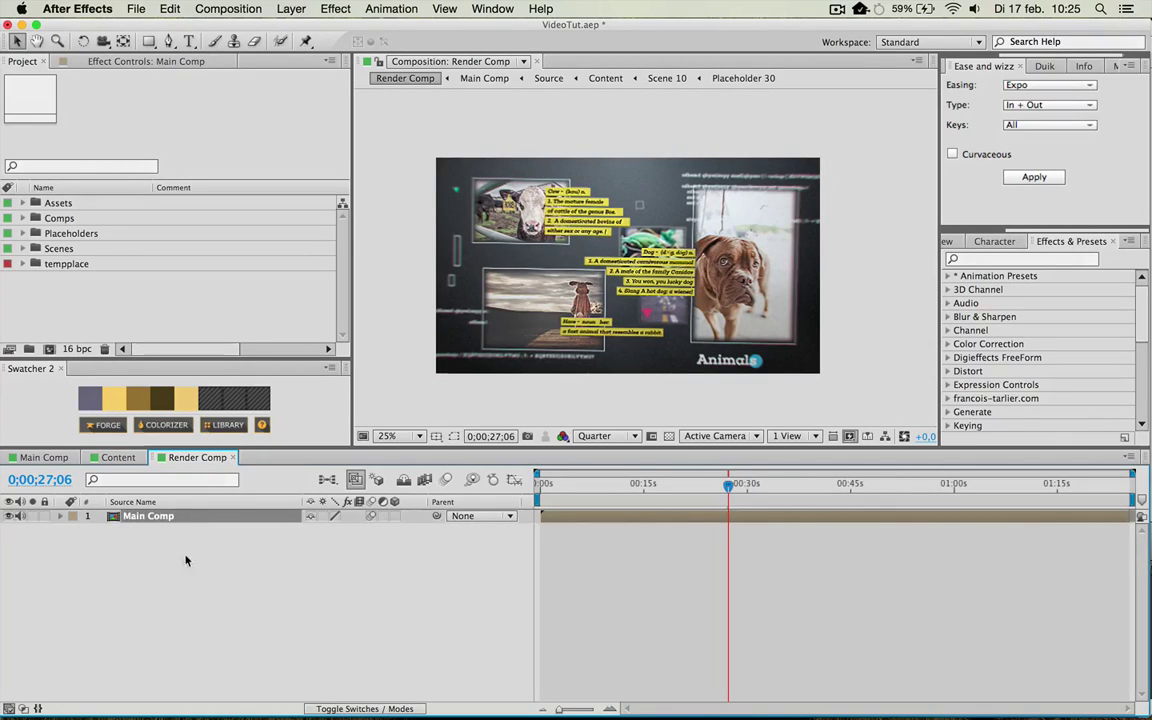
pyautogui.click(243, 601)
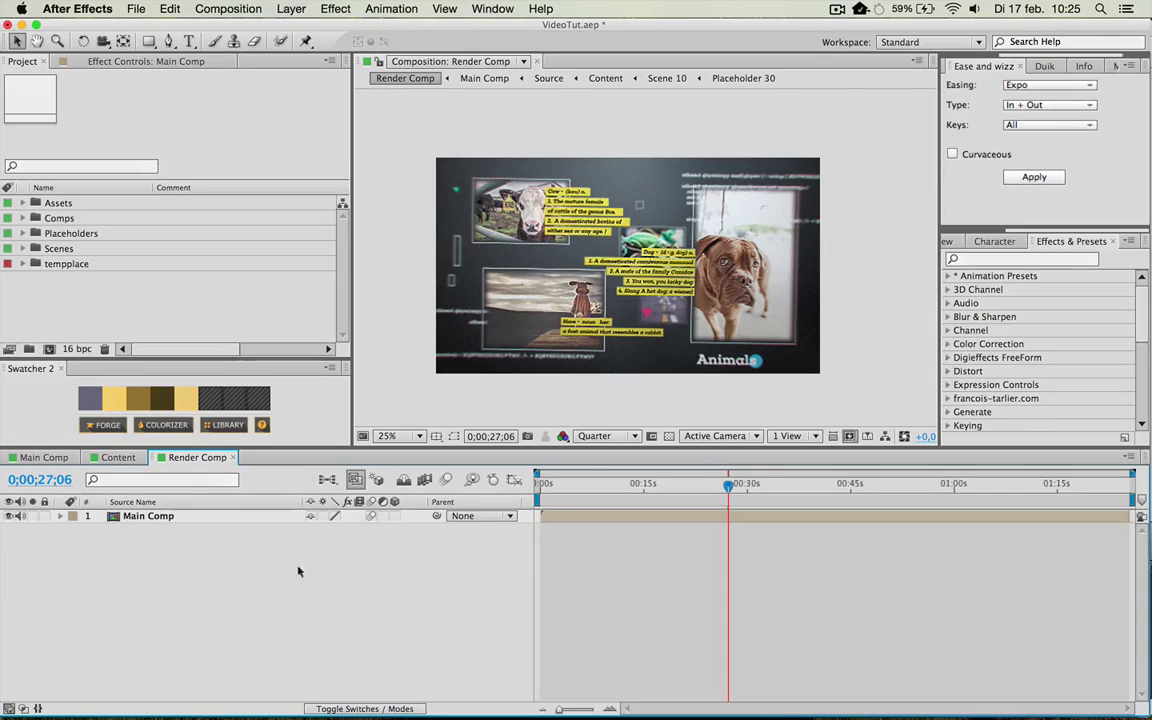
pyautogui.click(170, 517)
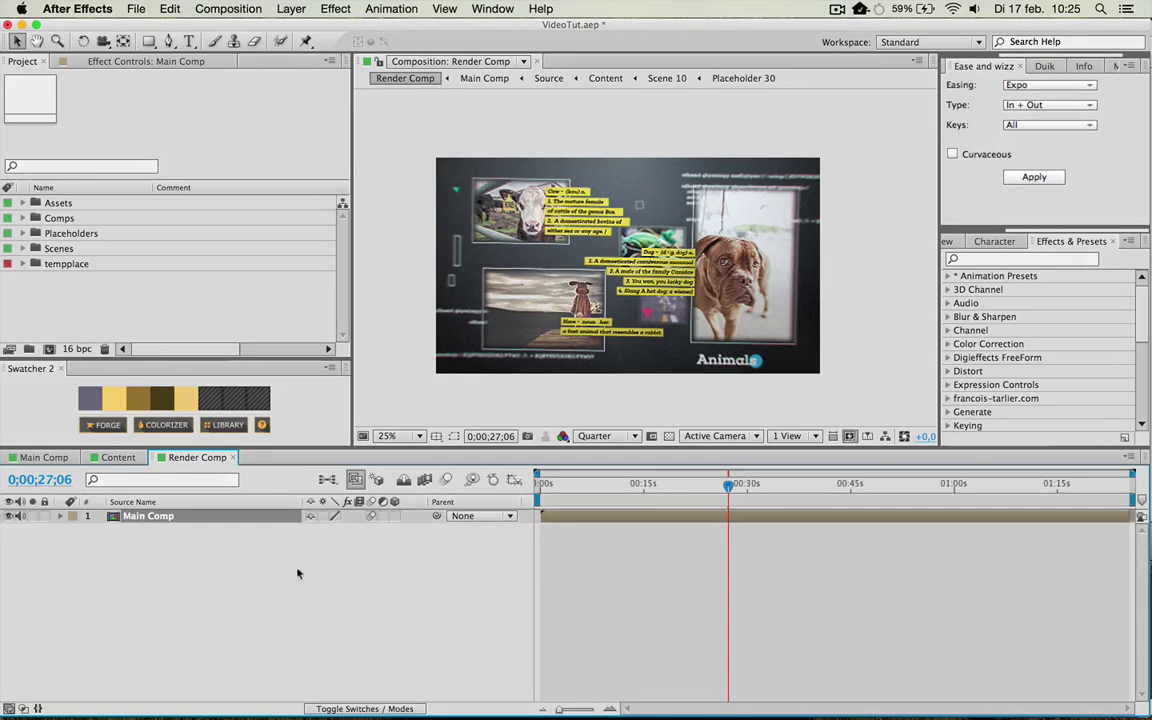
# Select the Main Controller layer in Main Comp and examine its effect controls
pyautogui.click(44, 459)
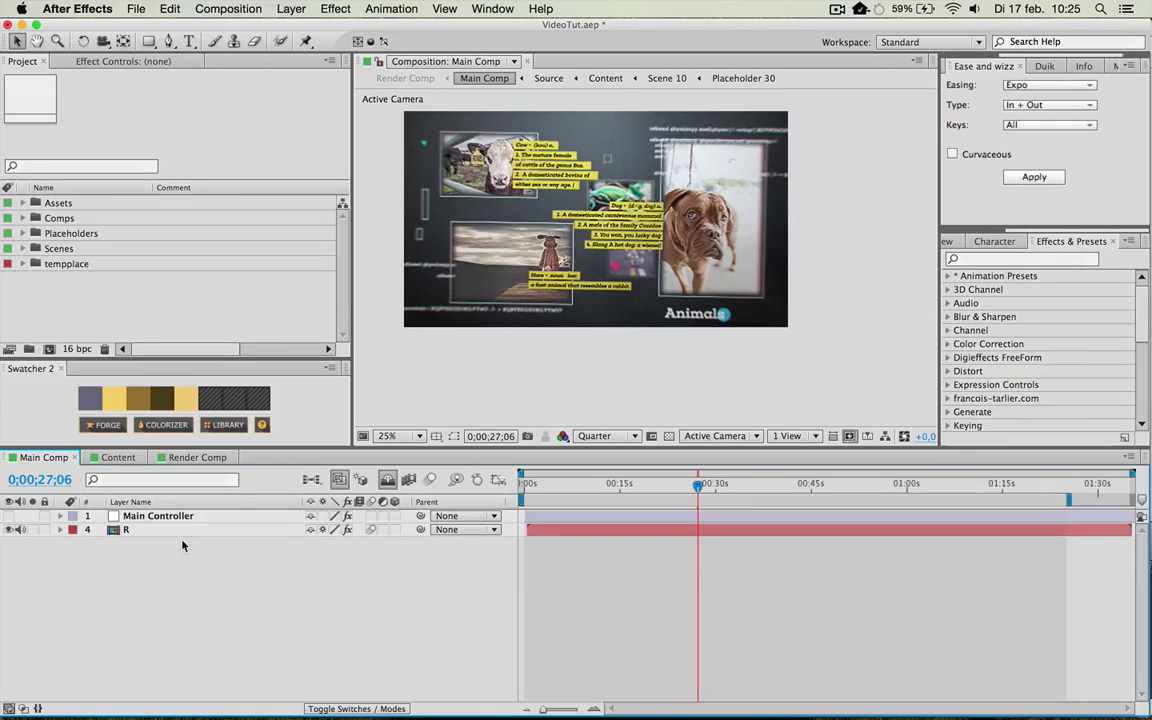
pyautogui.click(158, 516)
pyautogui.click(95, 60)
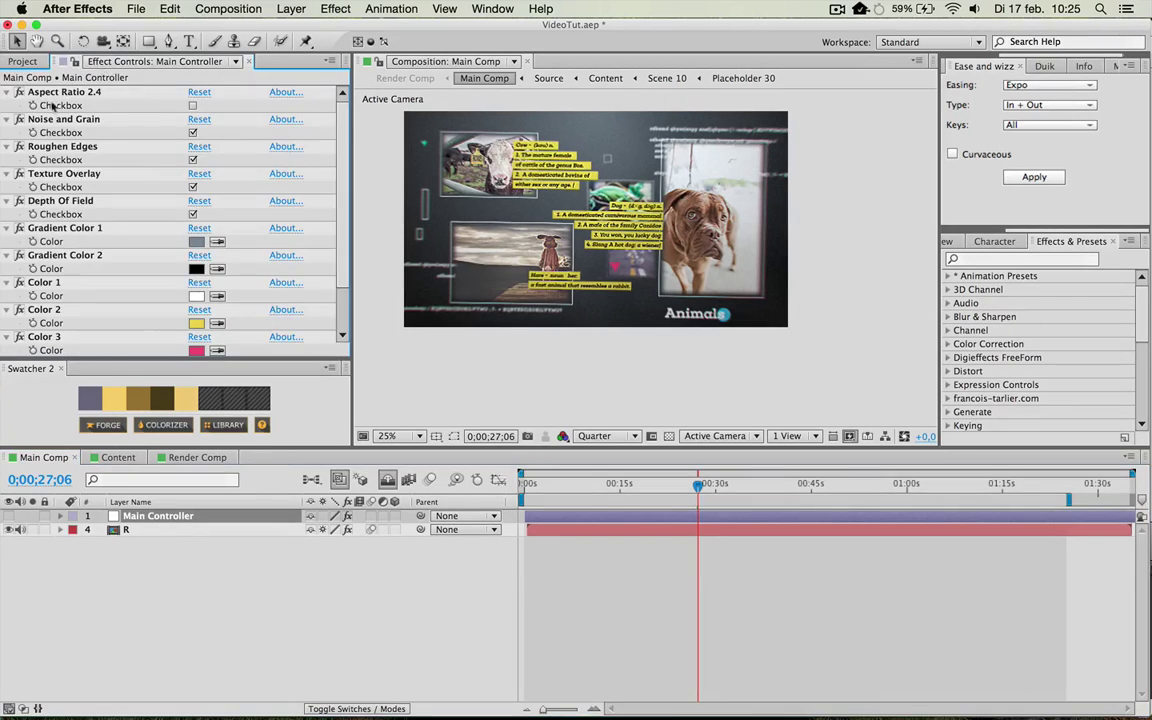
pyautogui.click(6, 63)
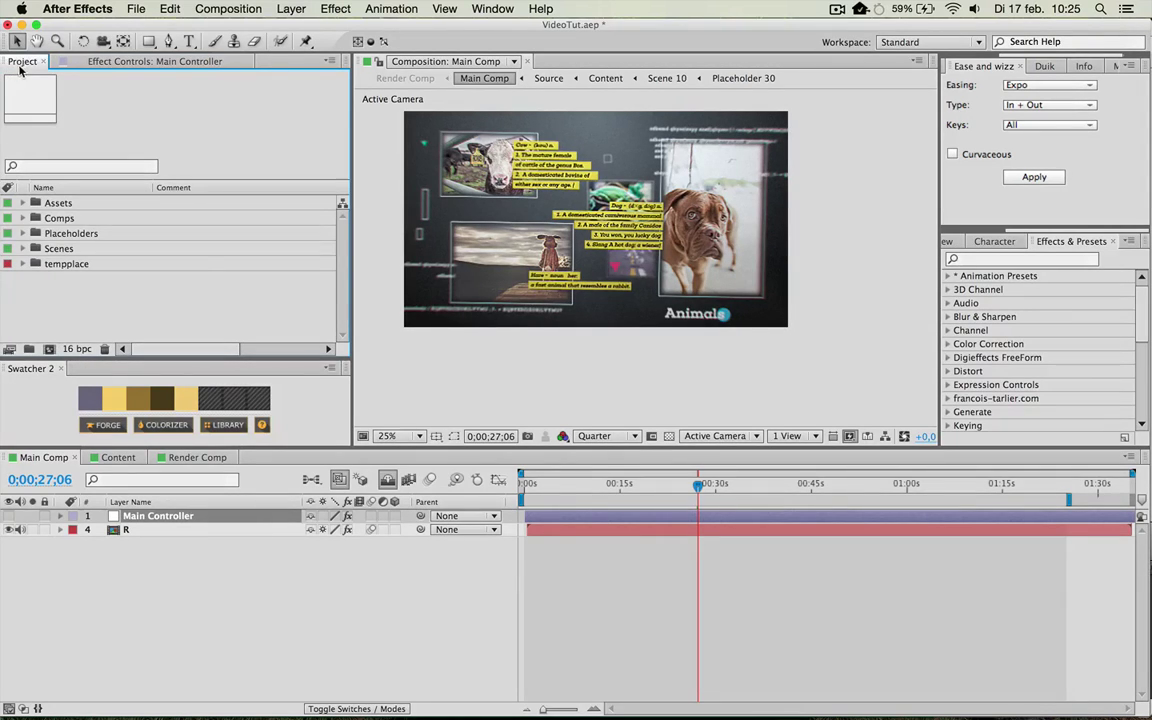
pyautogui.click(100, 62)
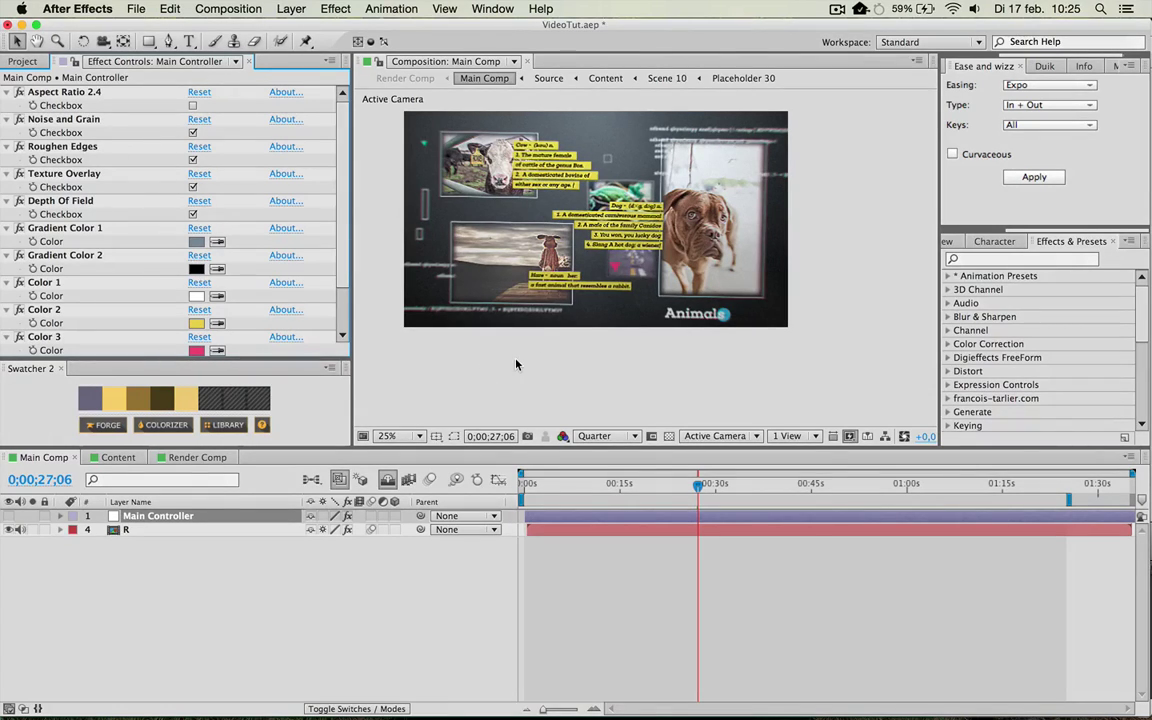
# Set the label color of the Logo composition in the project's Scenes folder to Green
pyautogui.press('super+0')
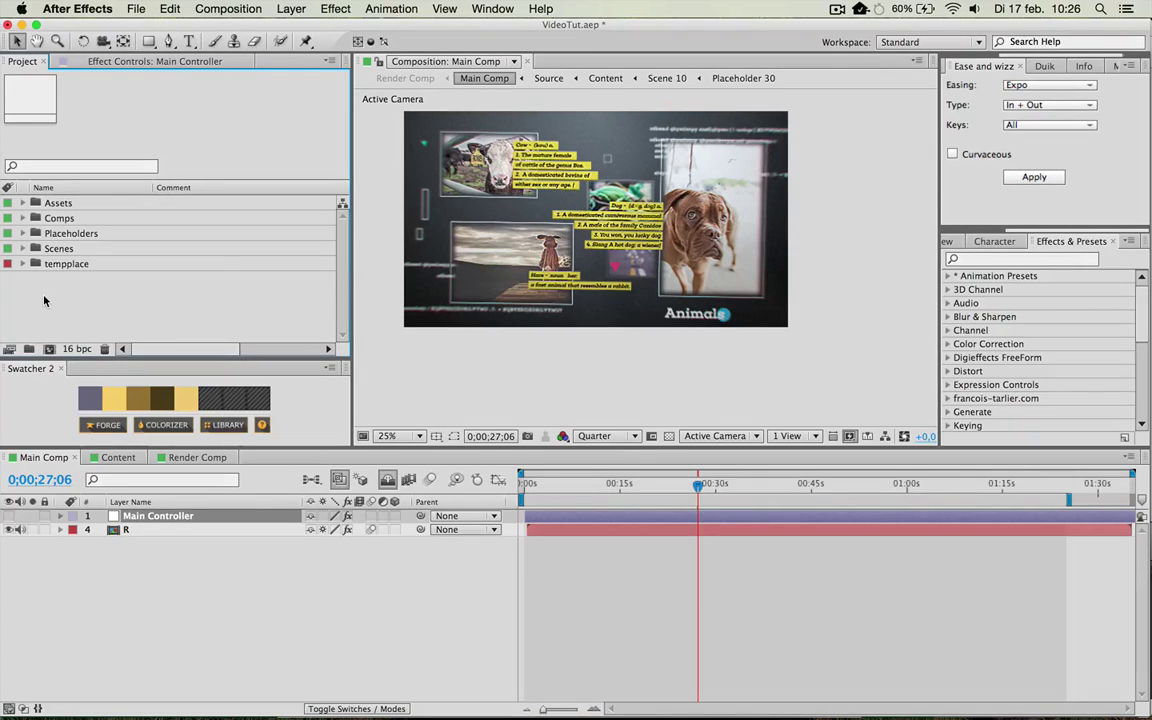
pyautogui.click(22, 248)
pyautogui.scroll(-5, 60, 268)
pyautogui.scroll(5, 125, 302)
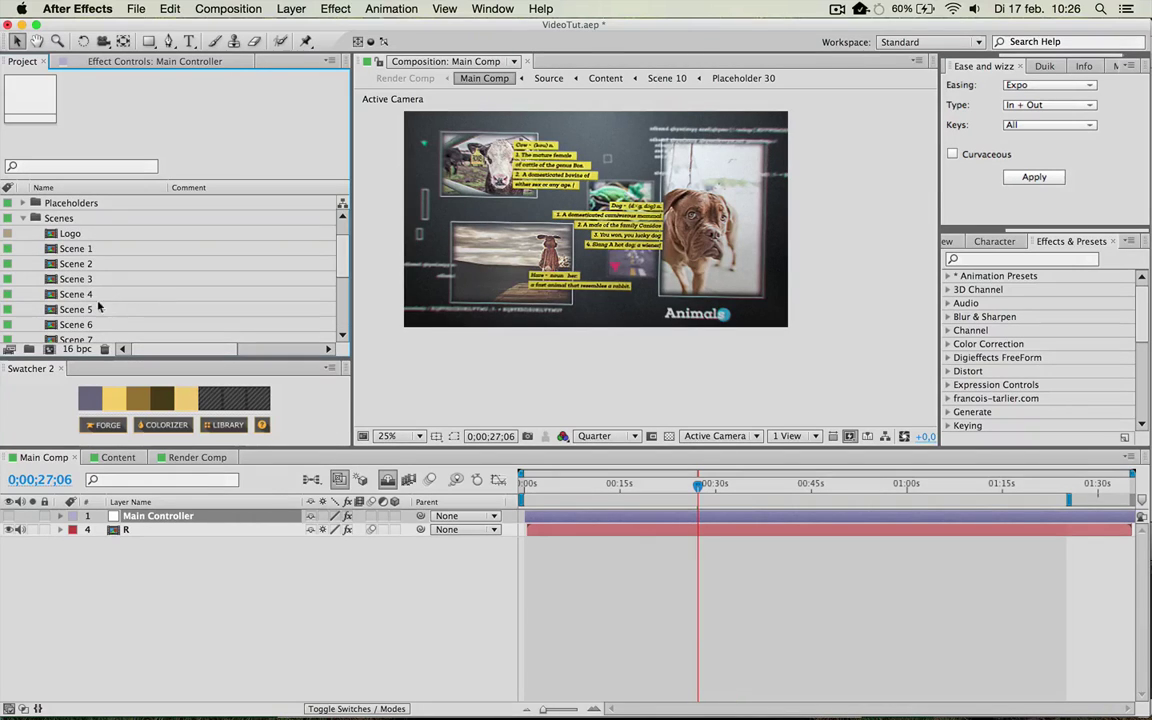
pyautogui.click(70, 233)
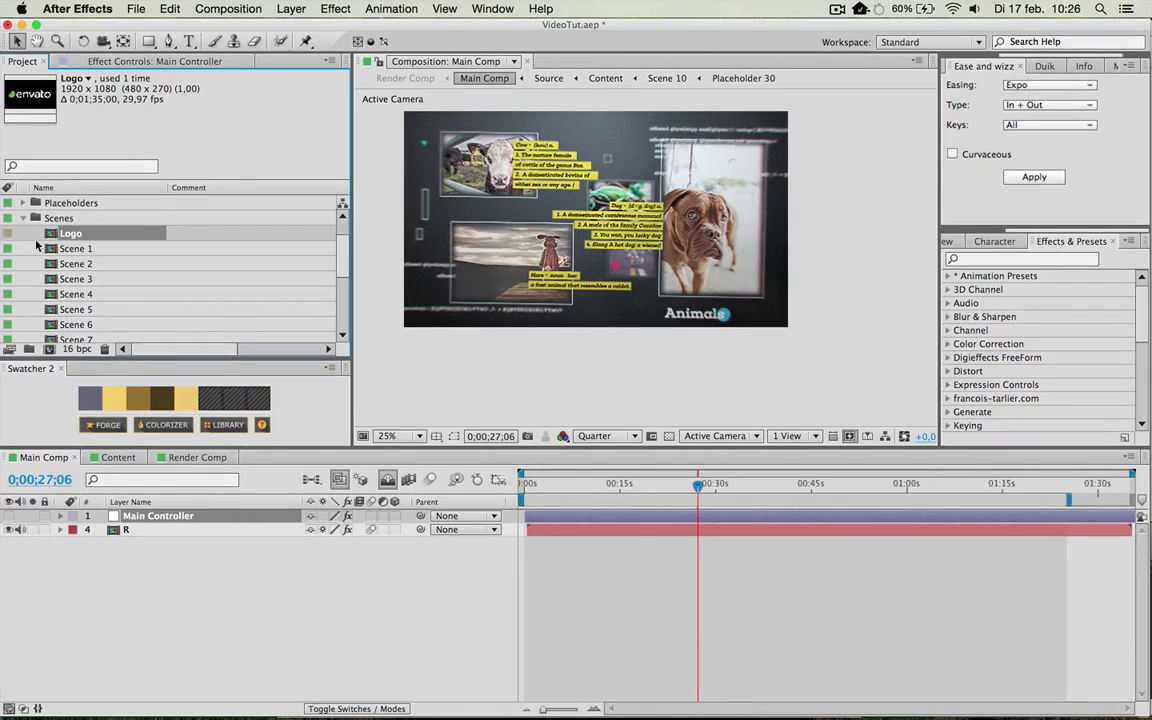
pyautogui.click(8, 233)
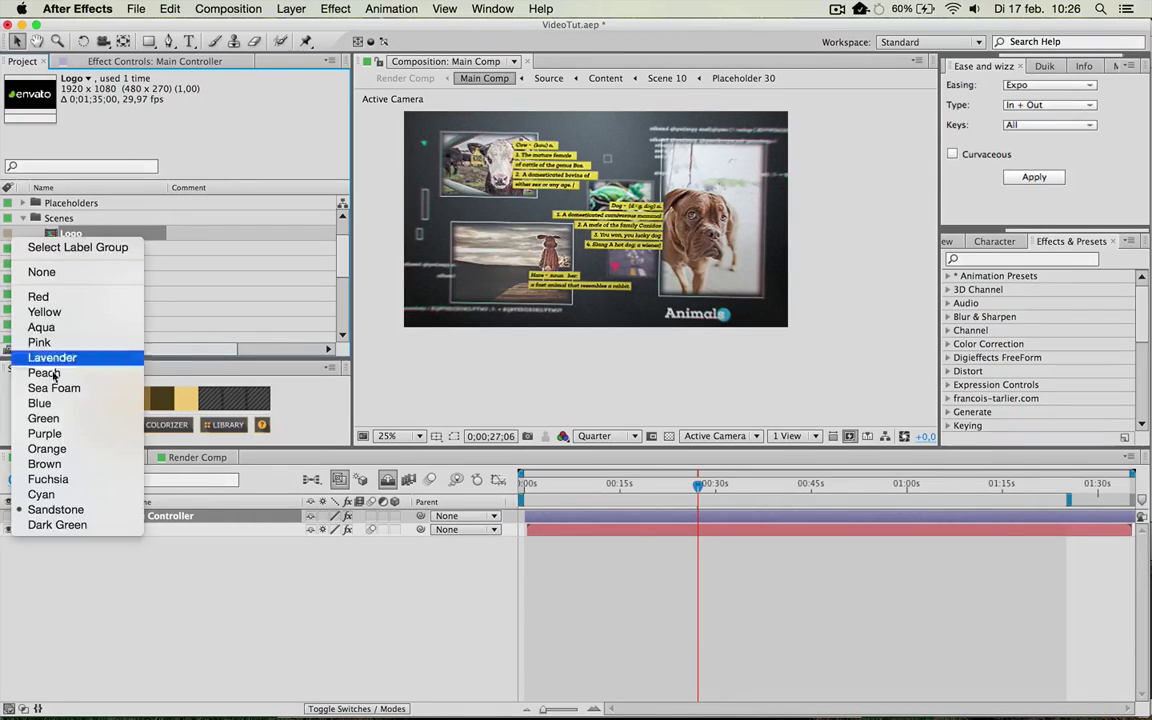
pyautogui.click(84, 420)
# Review the layers in the Content composition and collapse the Scenes folder in the project
pyautogui.click(120, 457)
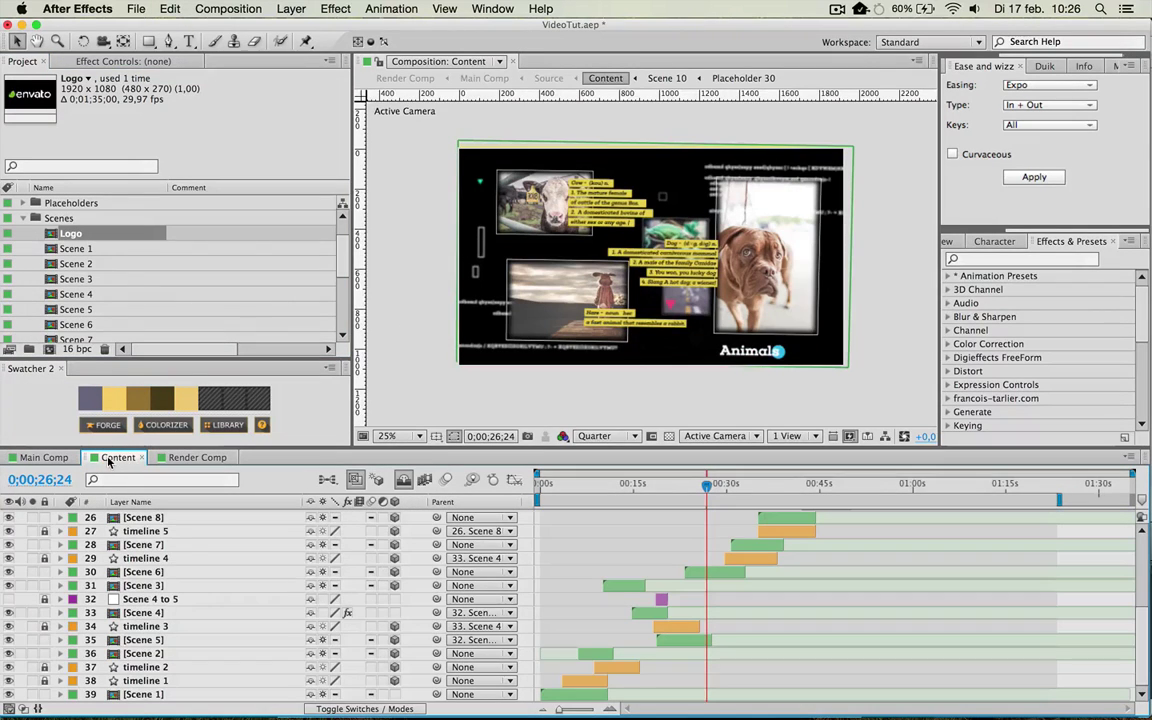
pyautogui.scroll(8, 786, 568)
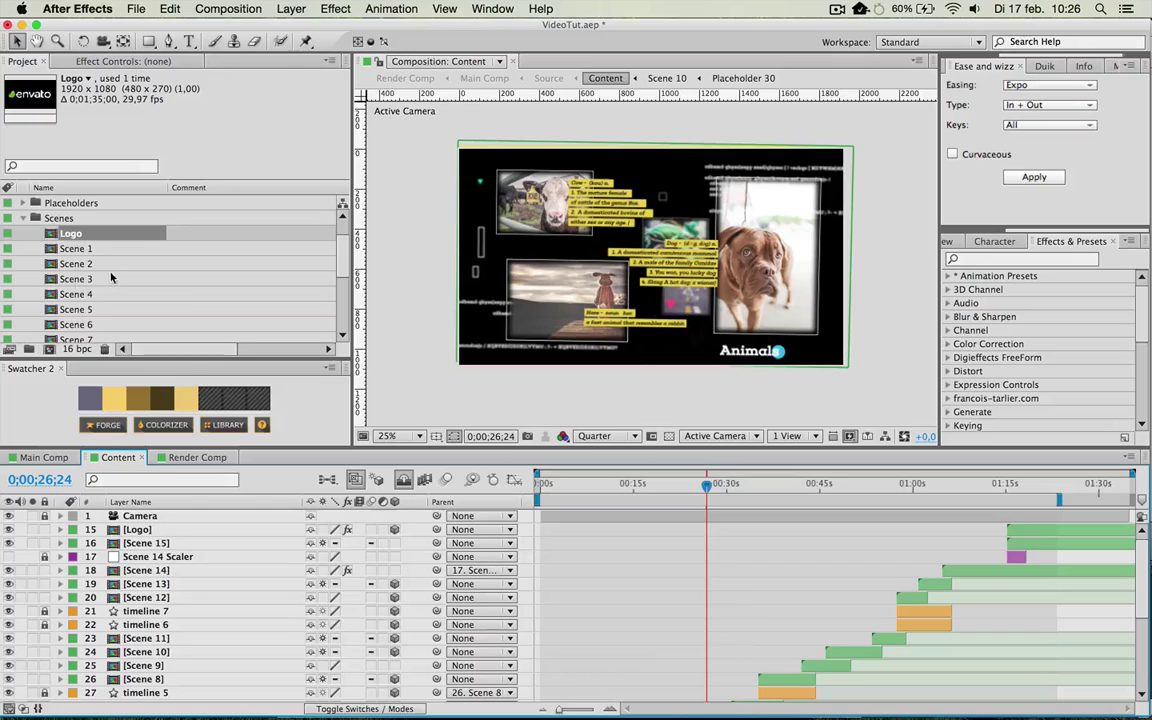
pyautogui.click(22, 218)
# Examine the Compositions, Footage and Logo subfolders of the Placeholders folder, plus the Comps folder, leaving them all collapsed
pyautogui.click(21, 234)
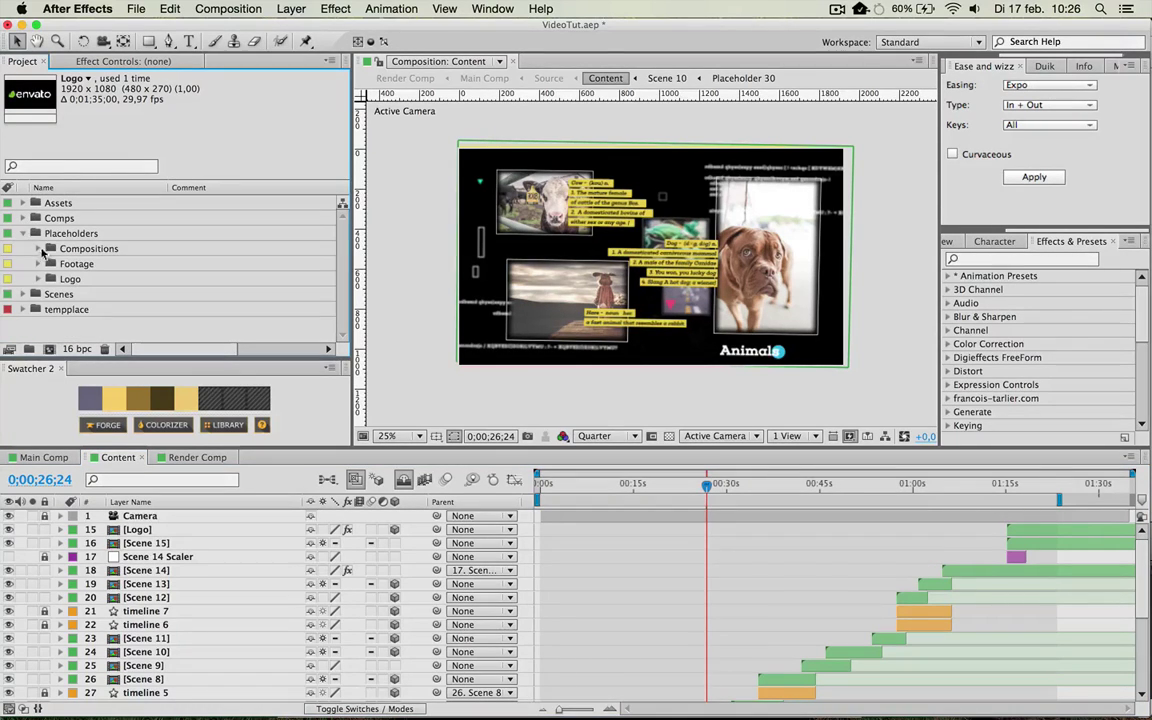
pyautogui.click(37, 249)
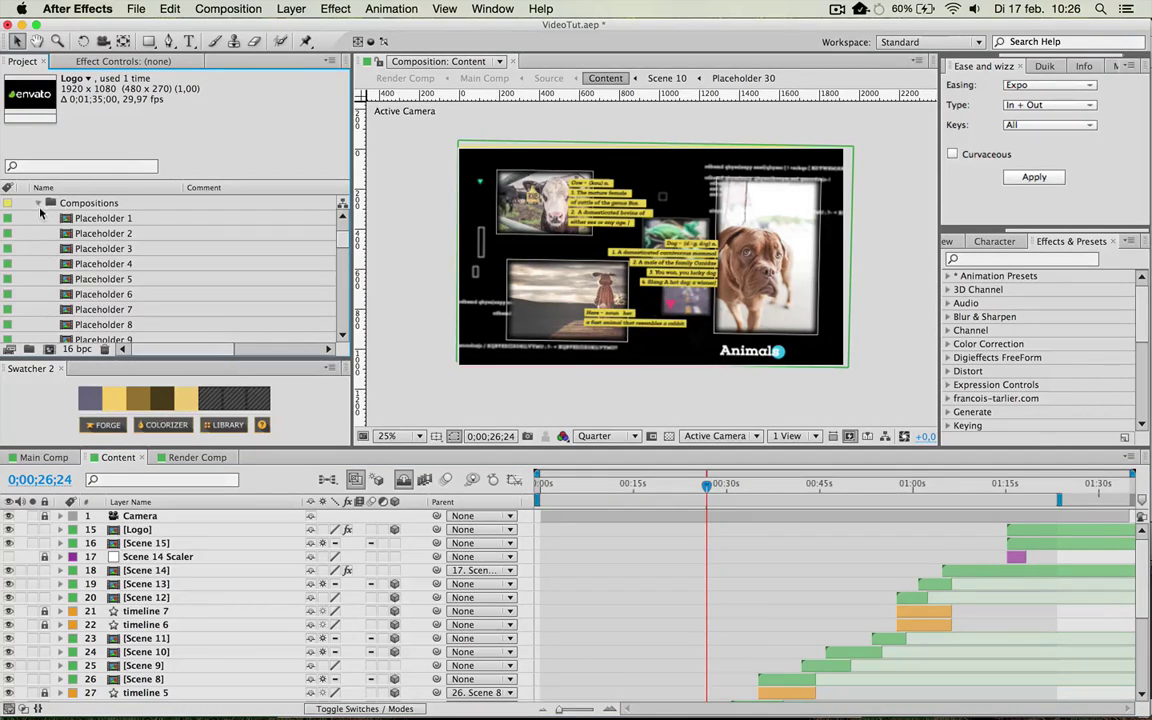
pyautogui.click(37, 203)
pyautogui.click(38, 264)
pyautogui.scroll(-10, 42, 265)
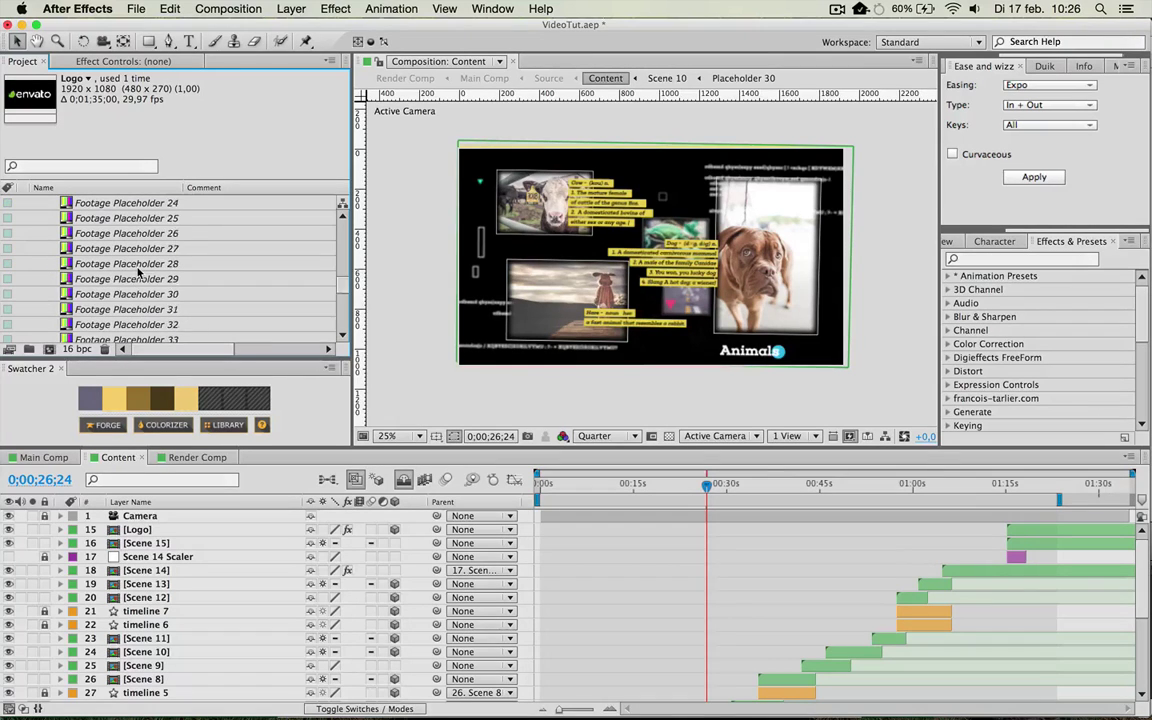
pyautogui.scroll(12, 135, 272)
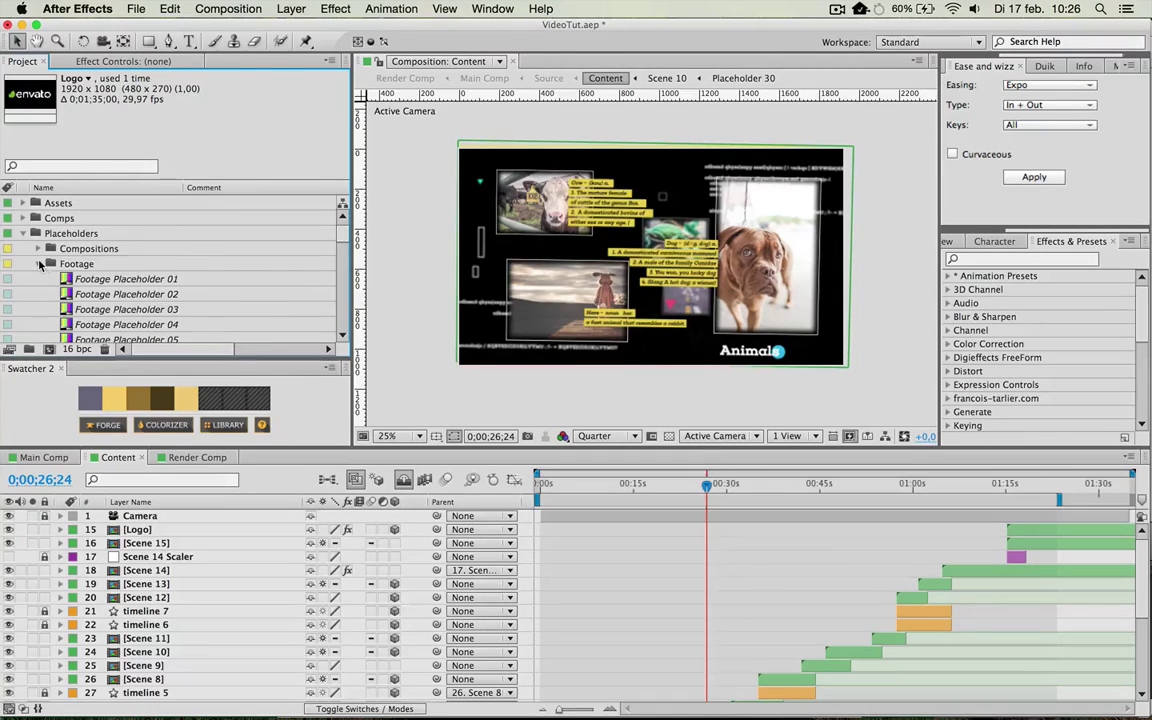
pyautogui.click(38, 264)
pyautogui.click(37, 279)
pyautogui.click(37, 279)
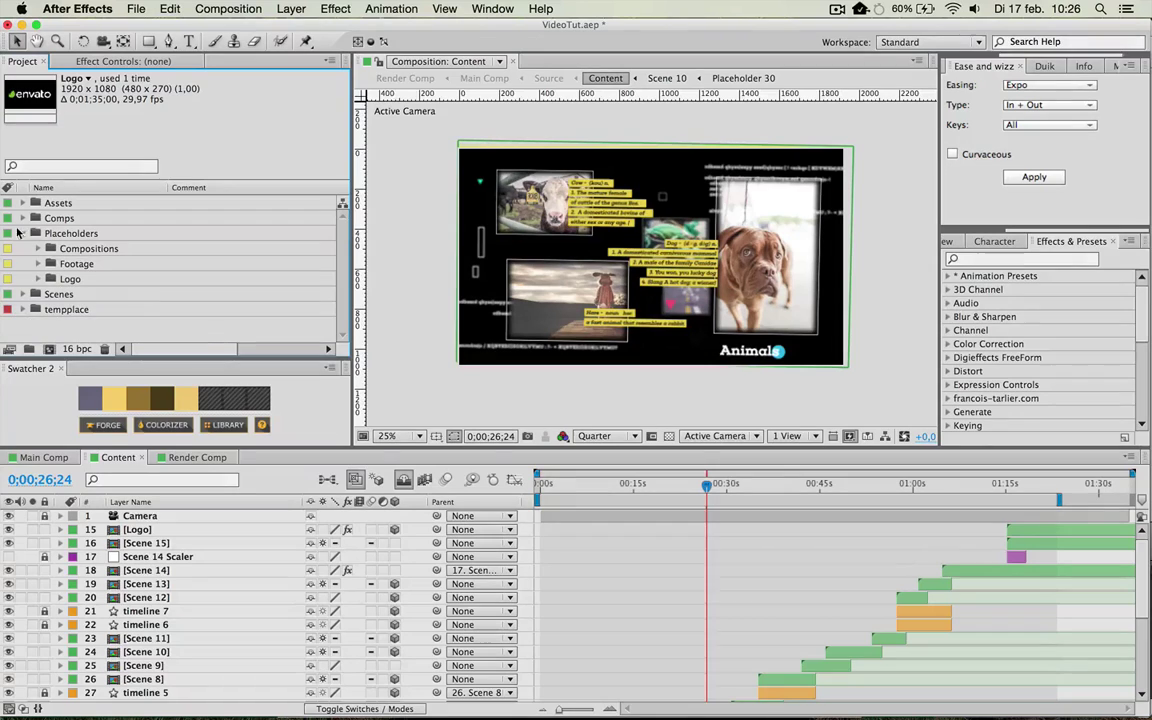
pyautogui.click(21, 233)
pyautogui.click(22, 218)
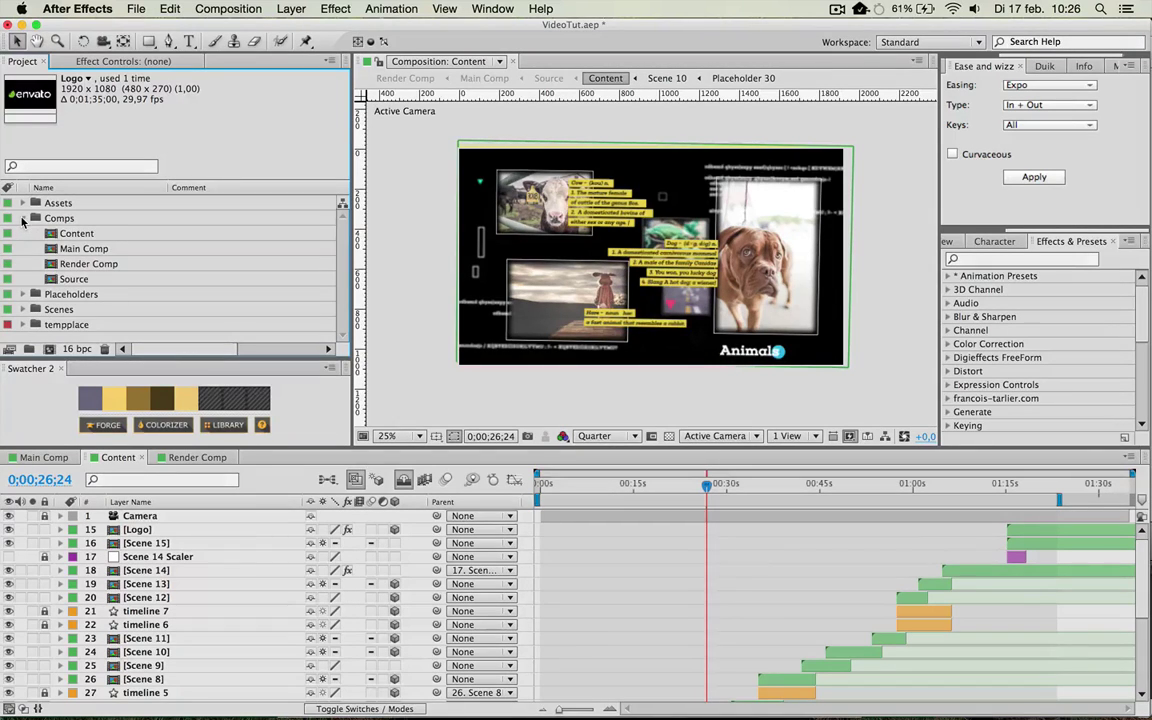
pyautogui.click(22, 218)
pyautogui.click(78, 303)
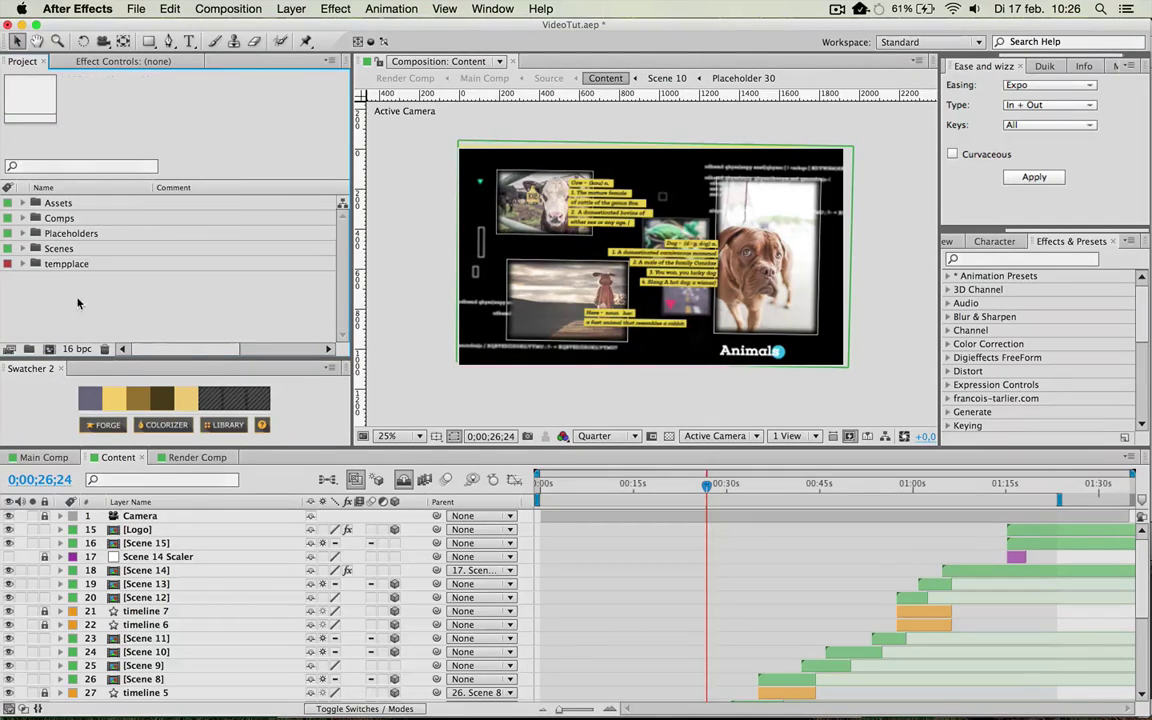
# Display the Main Controller layer's effect controls in Main Comp and locate the Effect Controls entry among the available windows
pyautogui.click(45, 458)
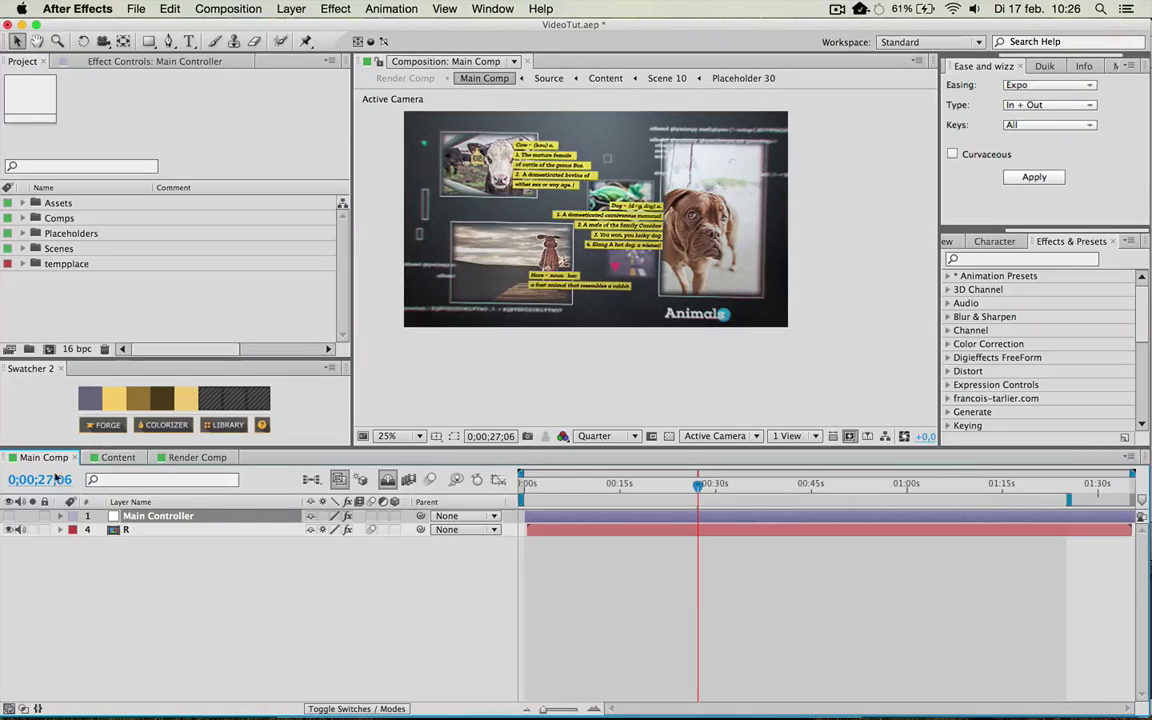
pyautogui.click(95, 575)
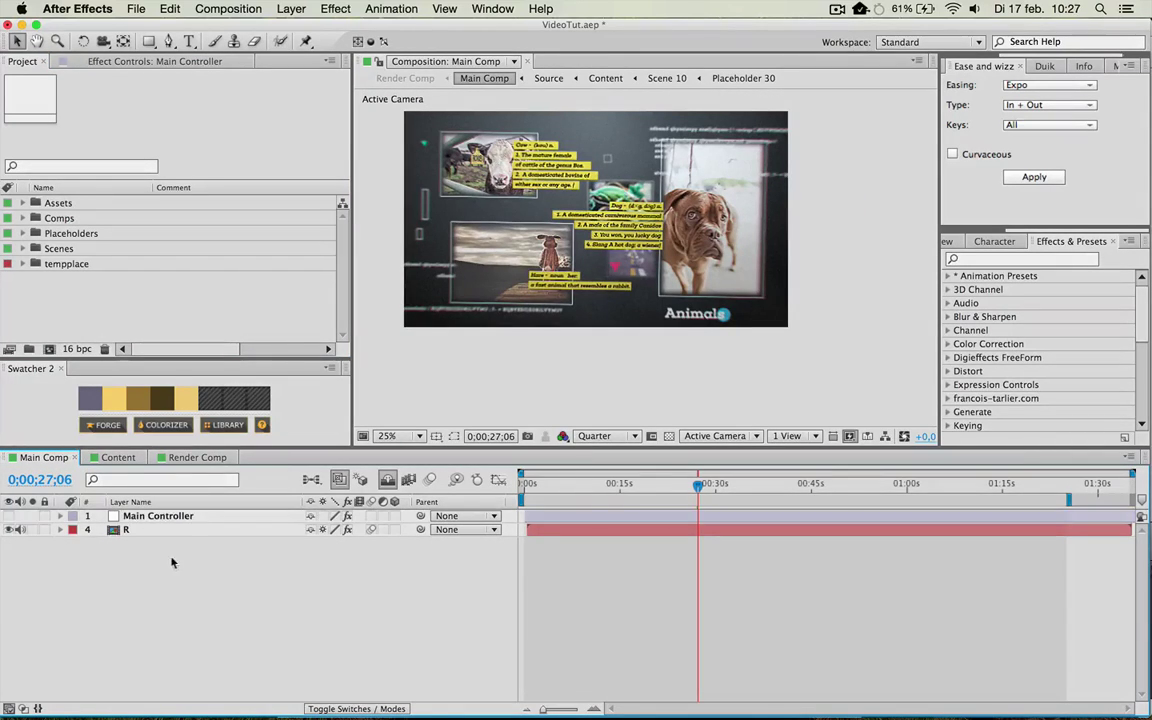
pyautogui.click(147, 516)
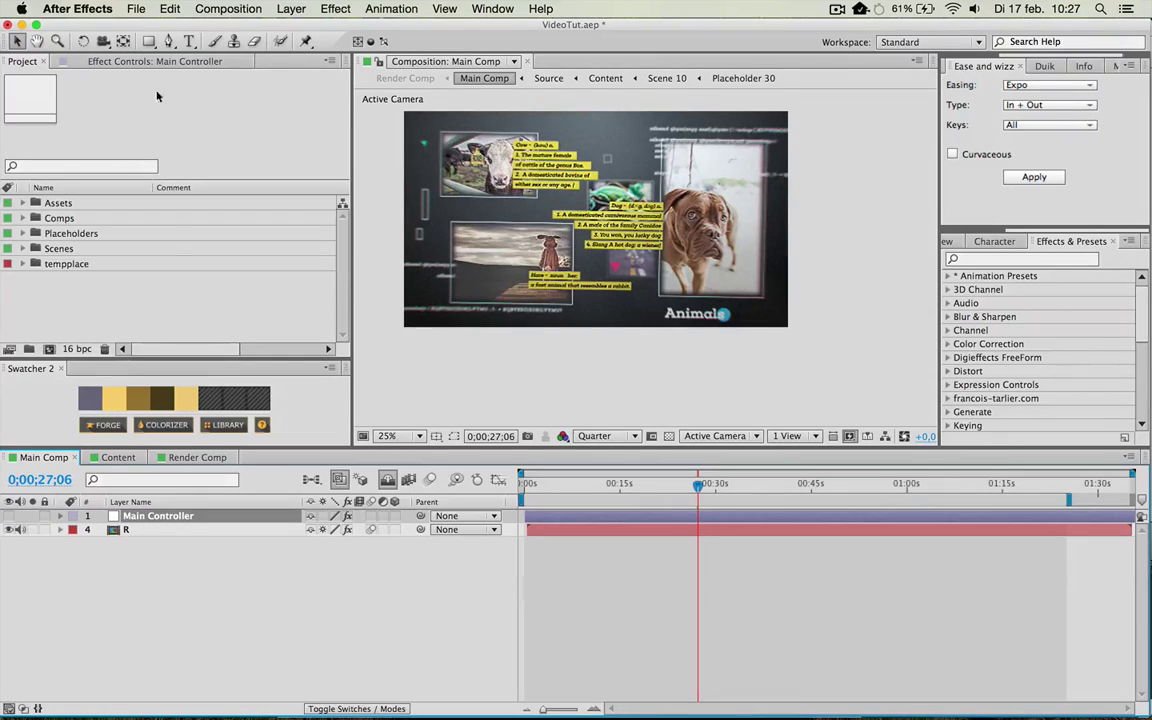
pyautogui.click(131, 60)
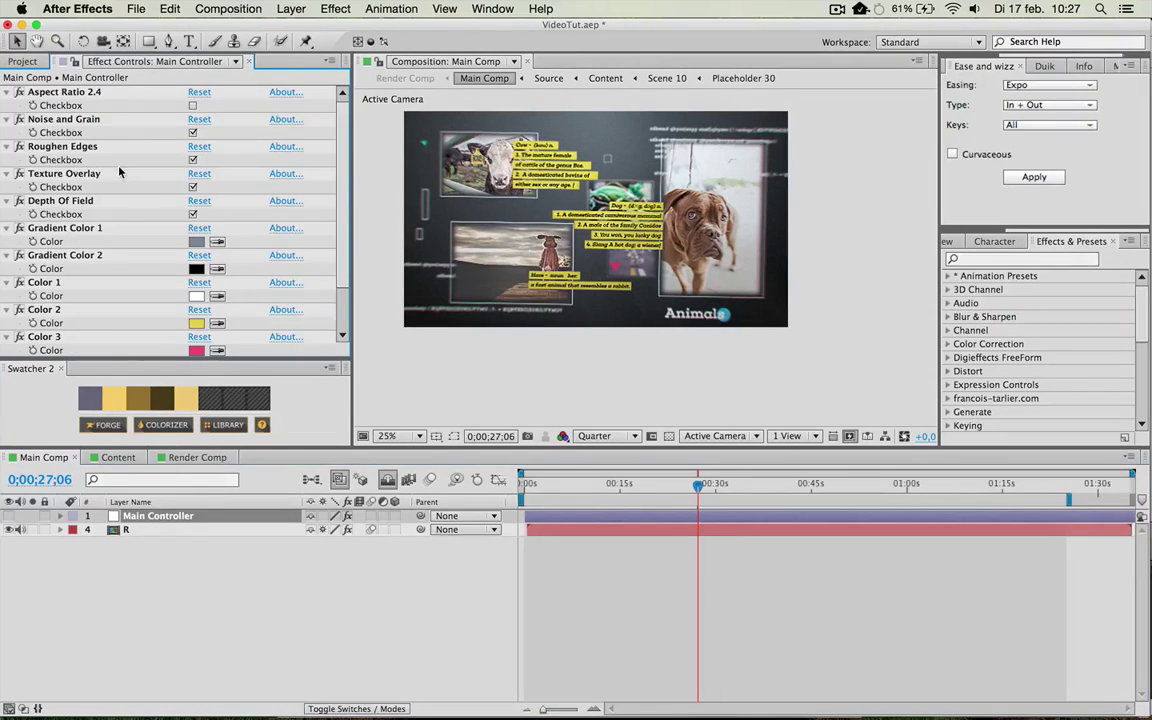
pyautogui.click(493, 8)
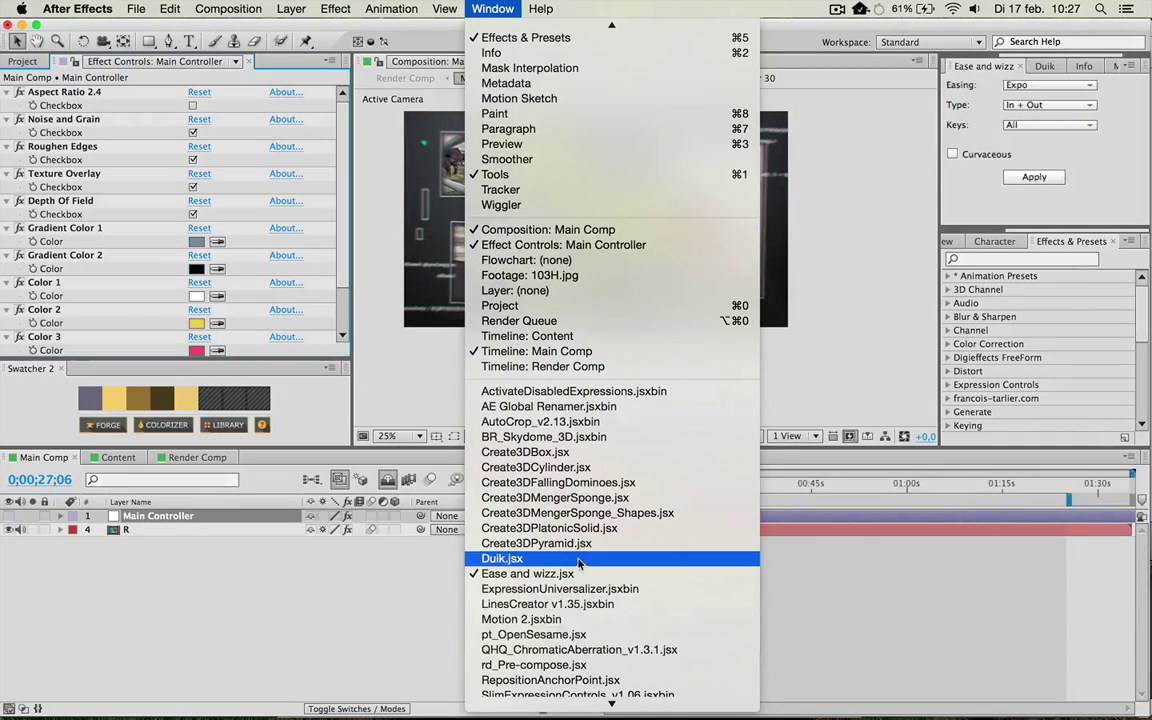
pyautogui.scroll(3, 600, 424)
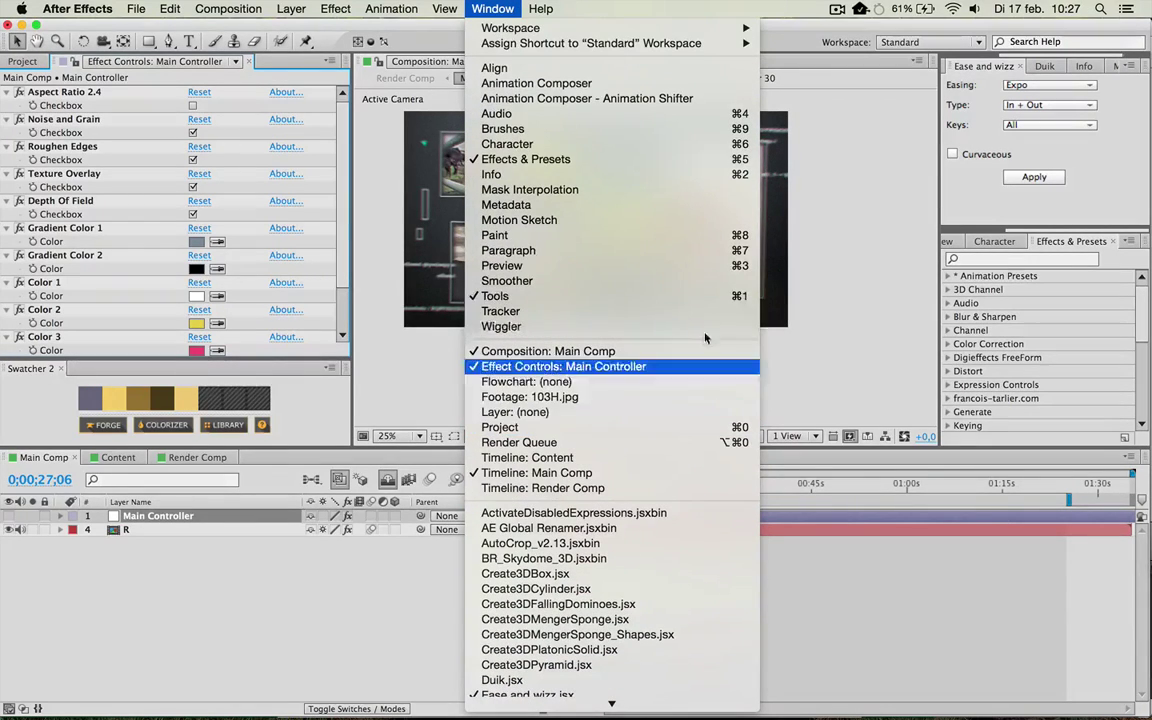
pyautogui.click(225, 589)
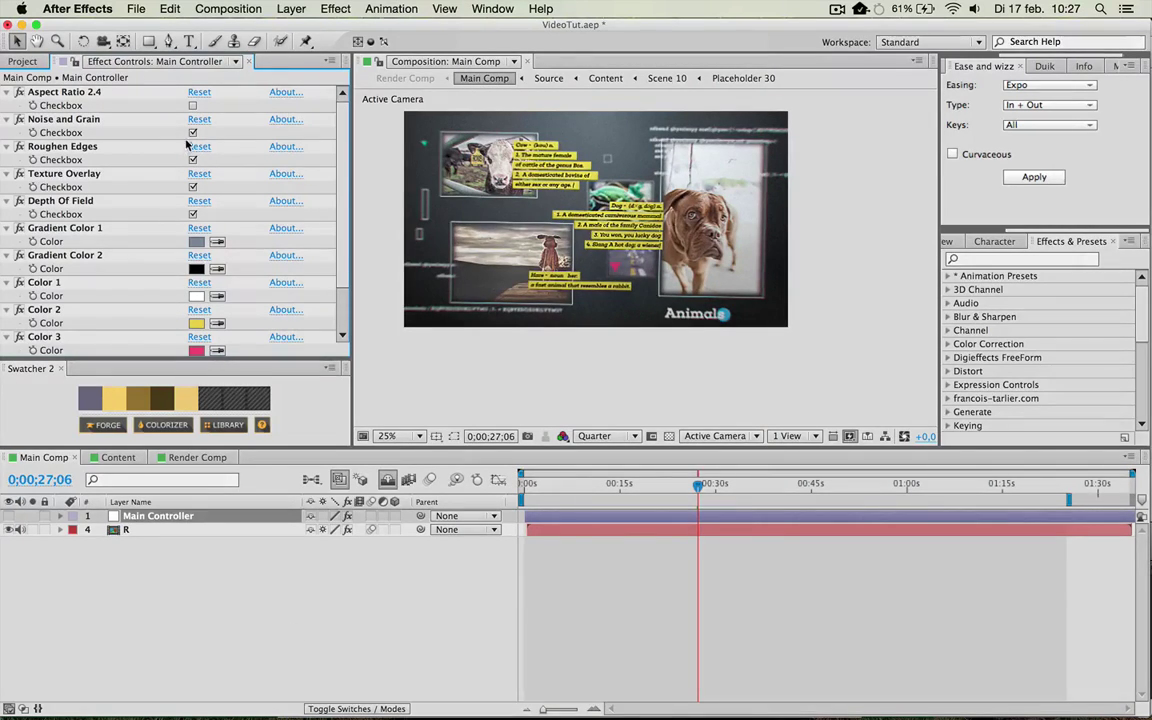
# Toggle the Main Controller's Aspect Ratio 2.4 option on and off, and its Noise and Grain option off and on
pyautogui.click(193, 105)
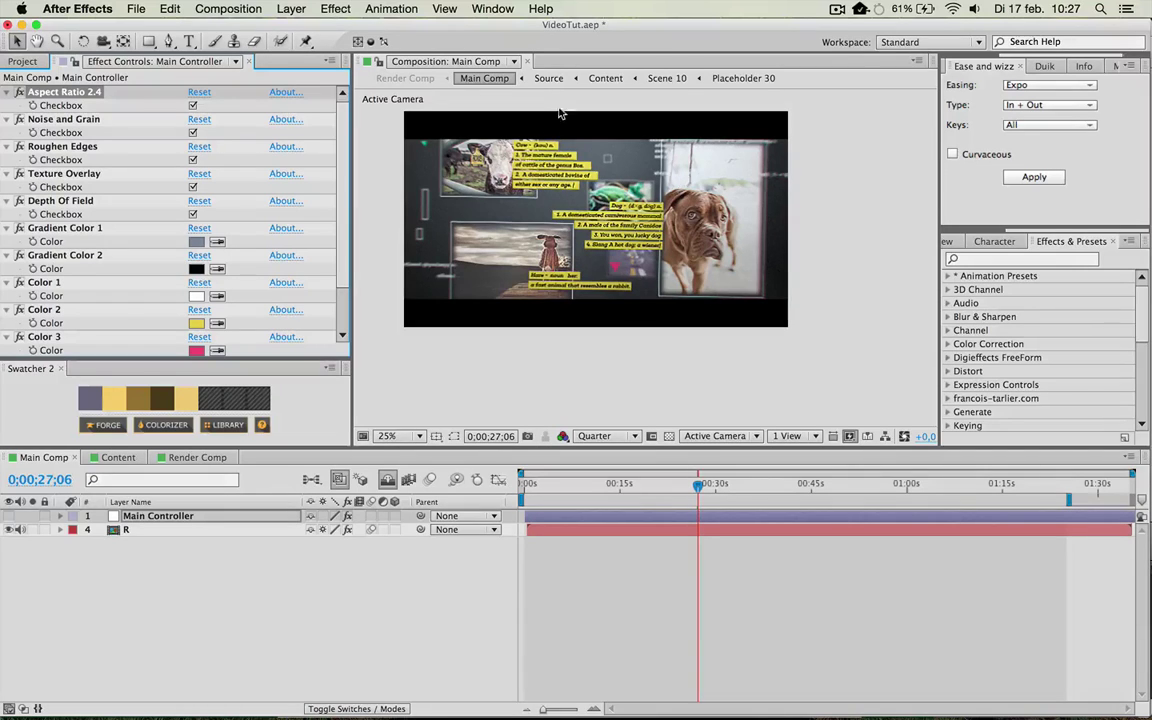
pyautogui.click(192, 106)
pyautogui.click(193, 133)
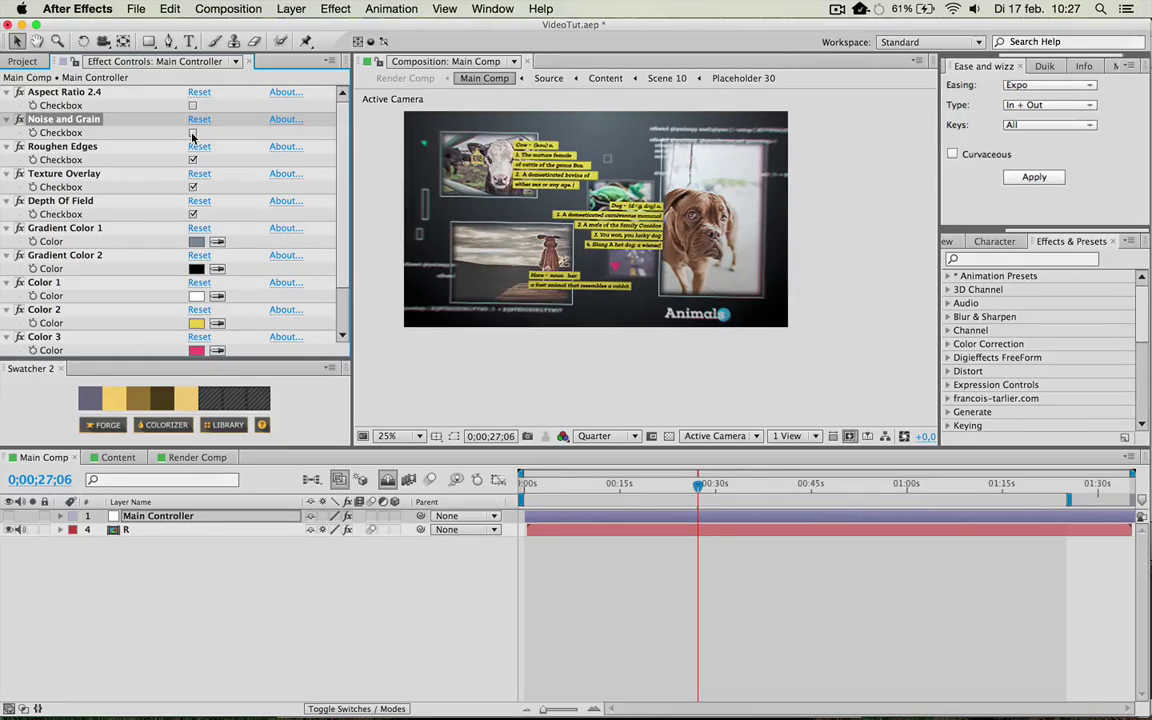
pyautogui.click(193, 133)
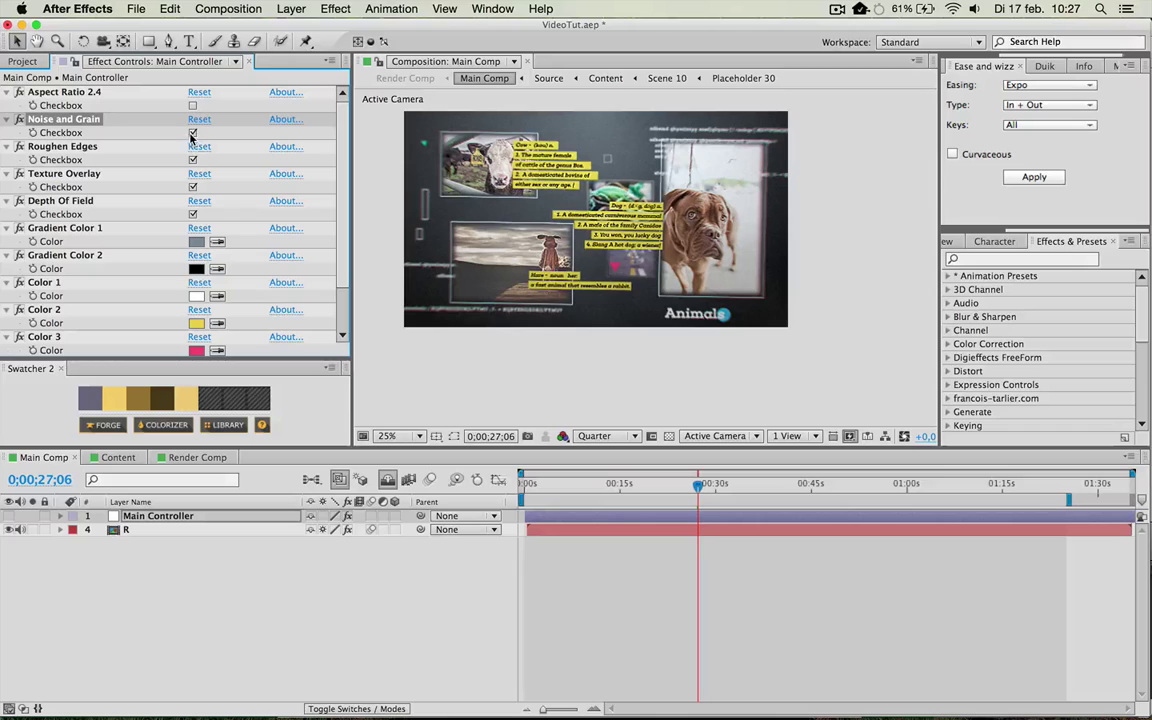
# Toggle the Main Controller's Roughen Edges, Texture Overlay and Depth Of Field options off and back on
pyautogui.click(193, 160)
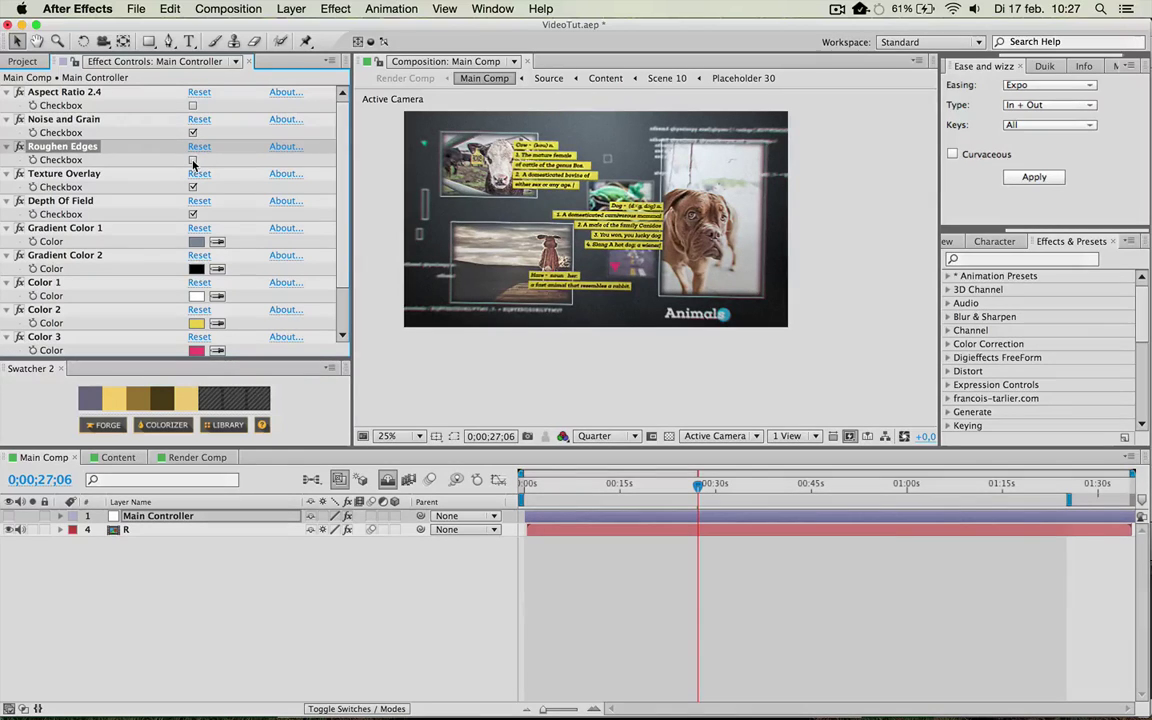
pyautogui.click(193, 160)
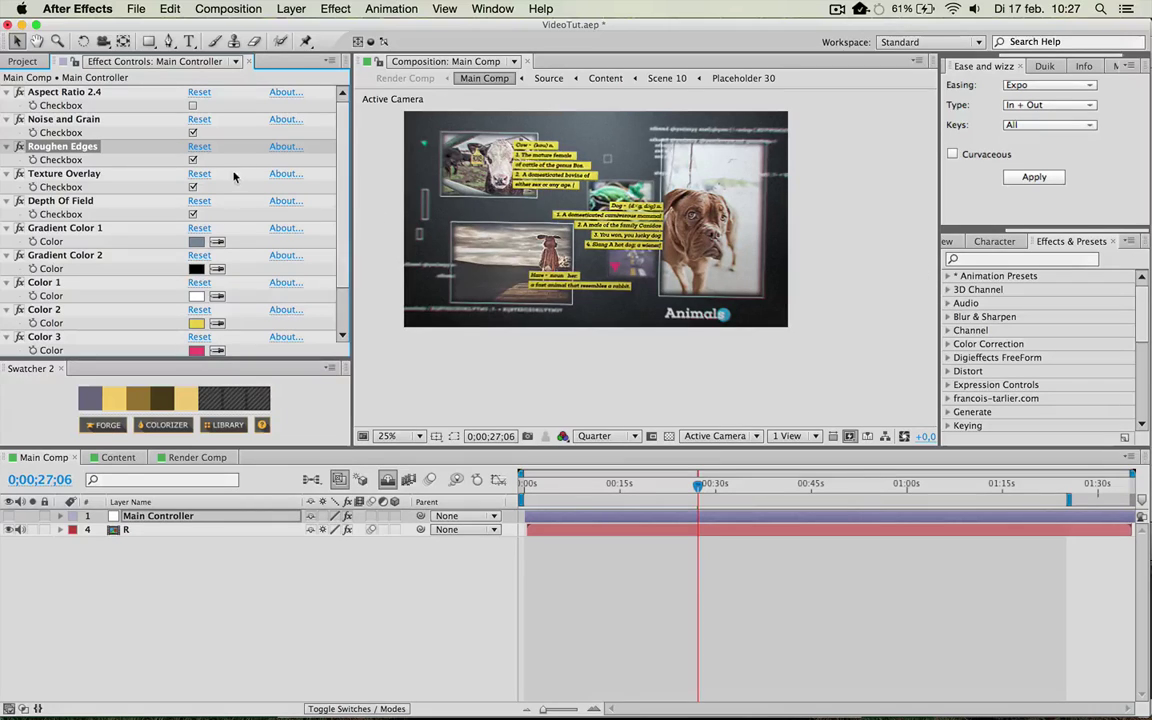
pyautogui.click(156, 185)
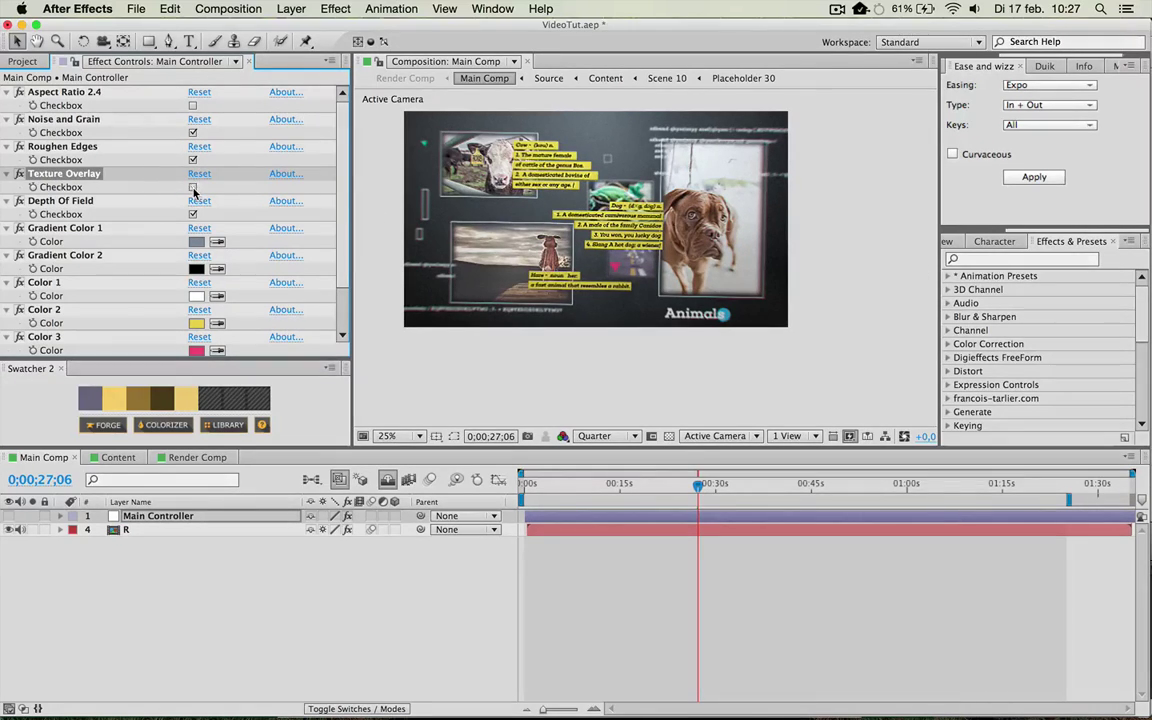
pyautogui.click(192, 187)
pyautogui.click(193, 214)
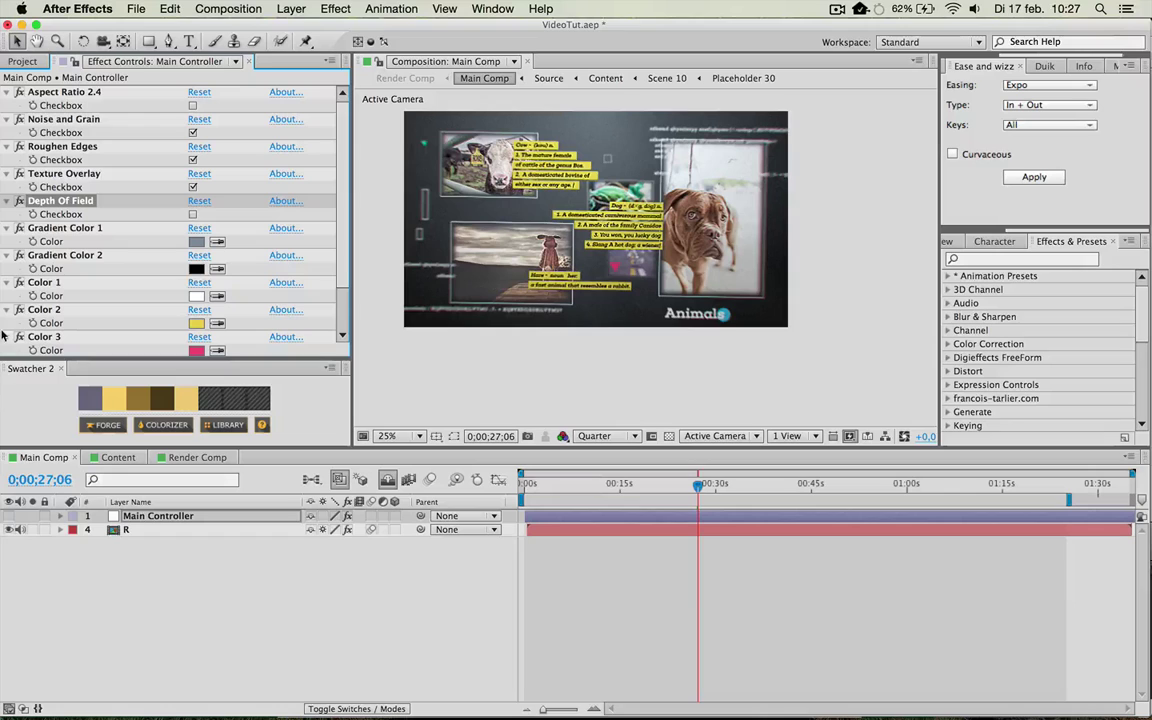
pyautogui.click(193, 214)
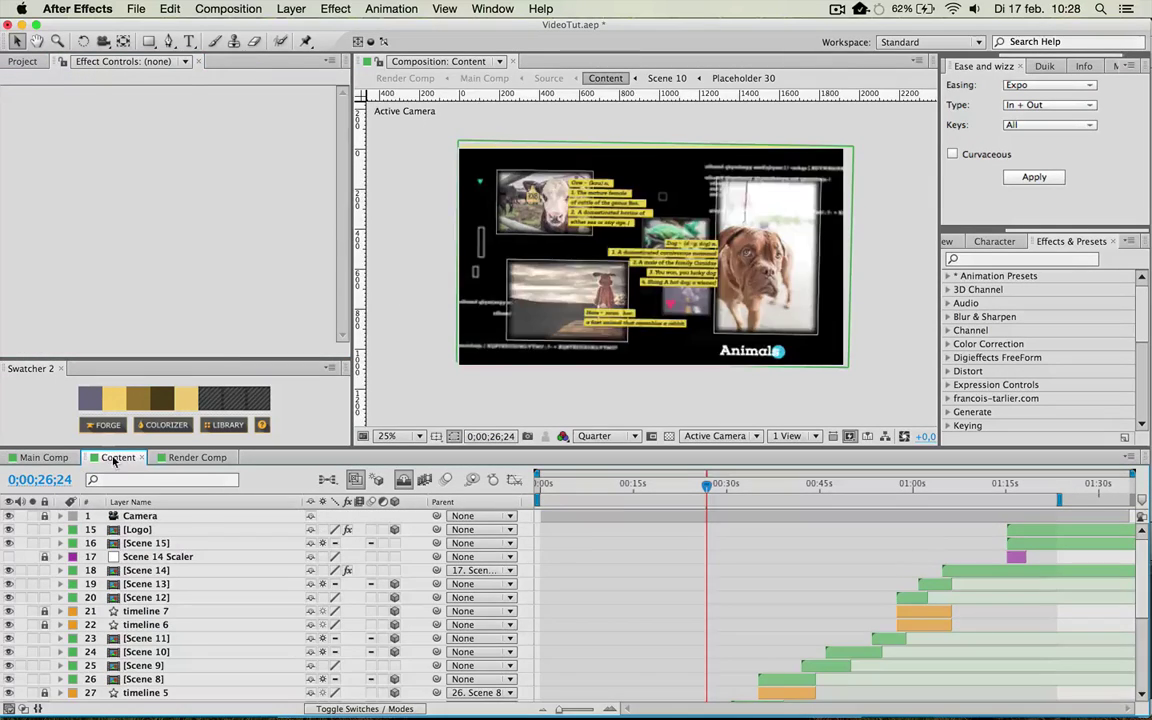
# Switch Depth of Field off and back on for the Camera layer in the Content composition, and collapse the layer's properties
pyautogui.click(44, 457)
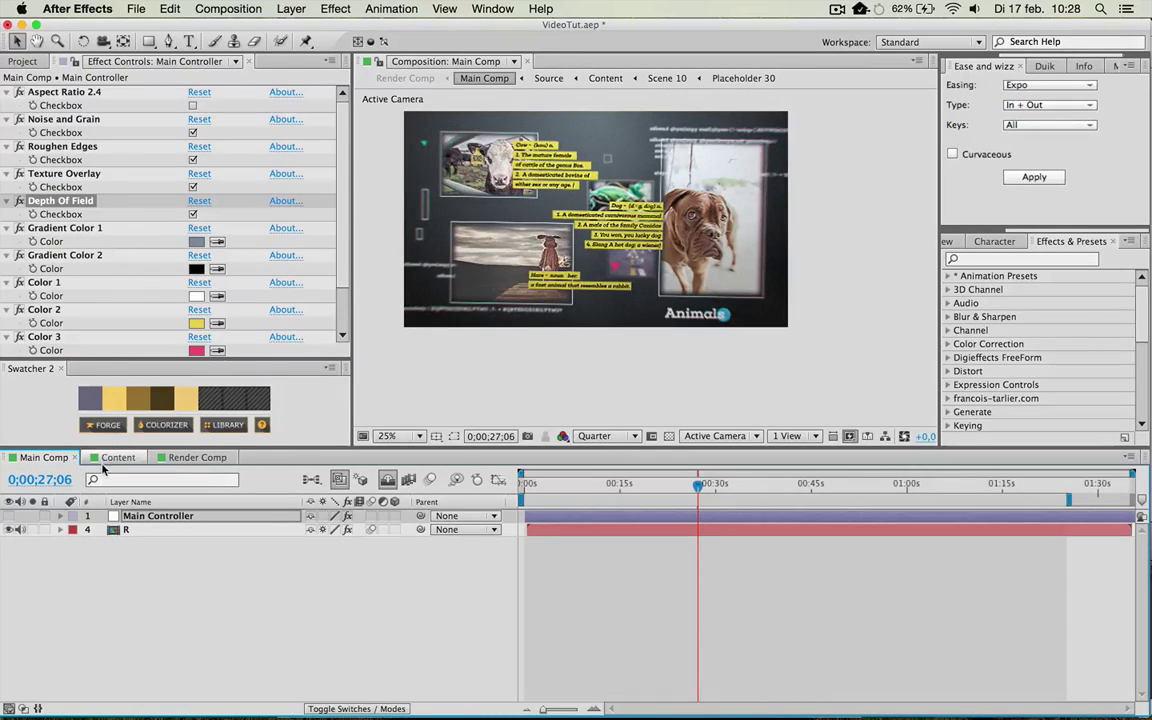
pyautogui.click(118, 457)
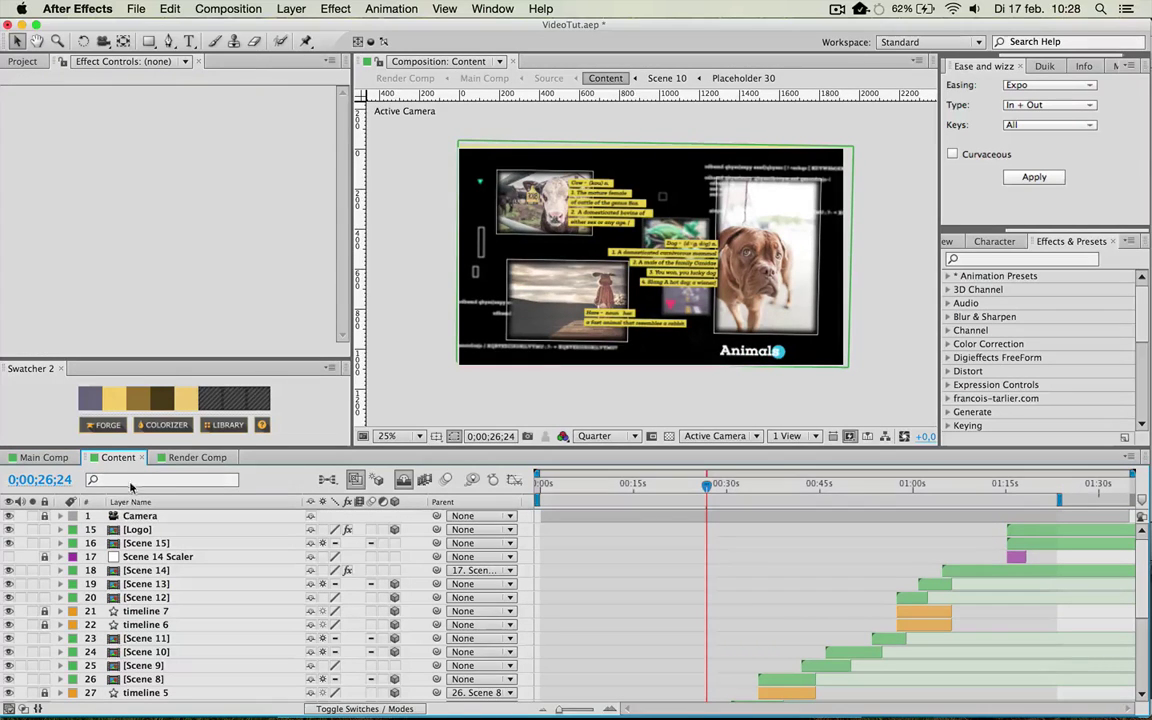
pyautogui.click(55, 516)
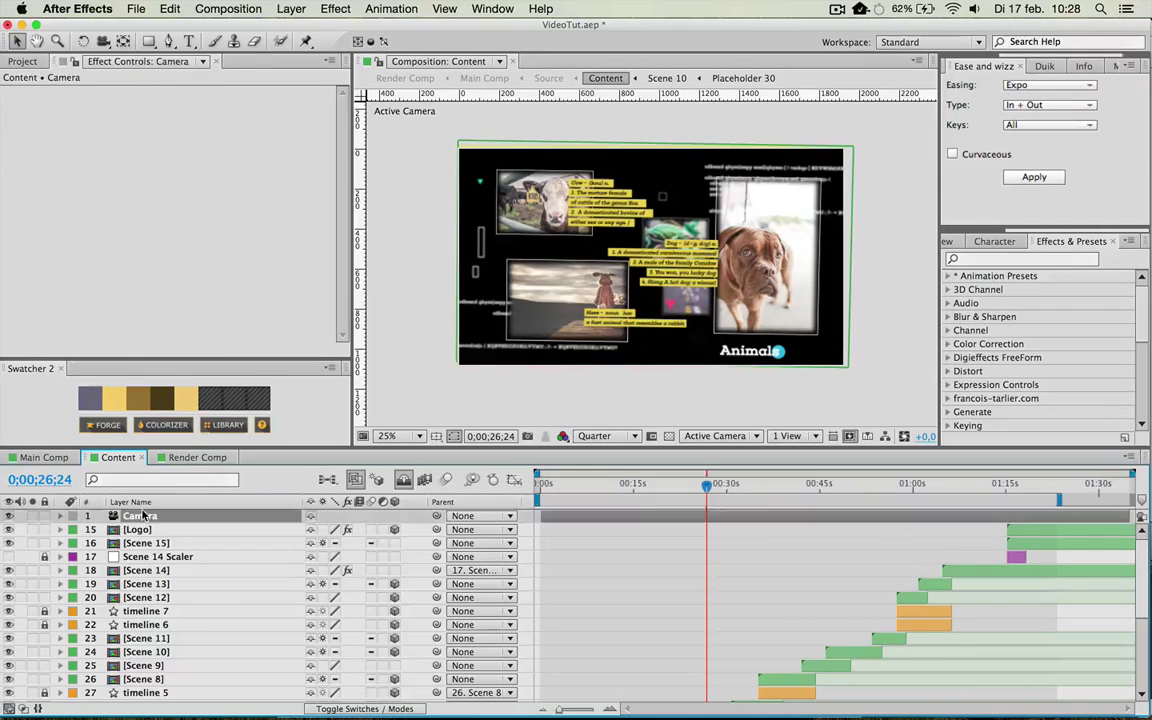
pyautogui.click(60, 516)
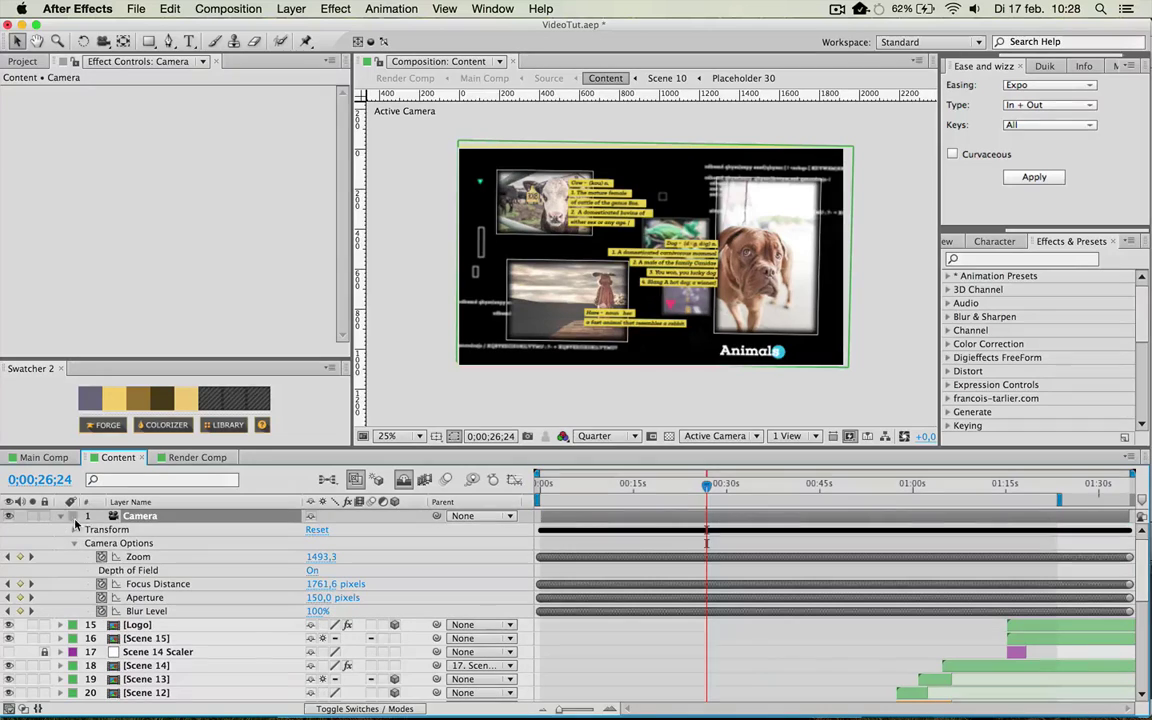
pyautogui.click(310, 569)
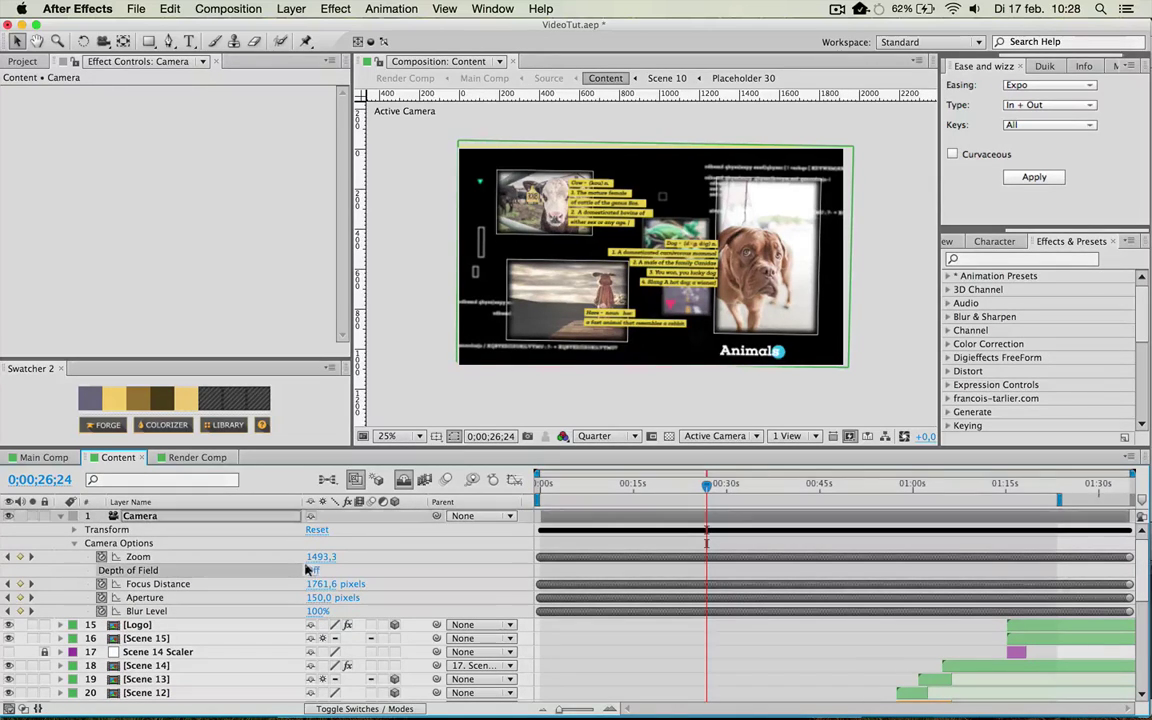
pyautogui.click(309, 570)
pyautogui.click(313, 570)
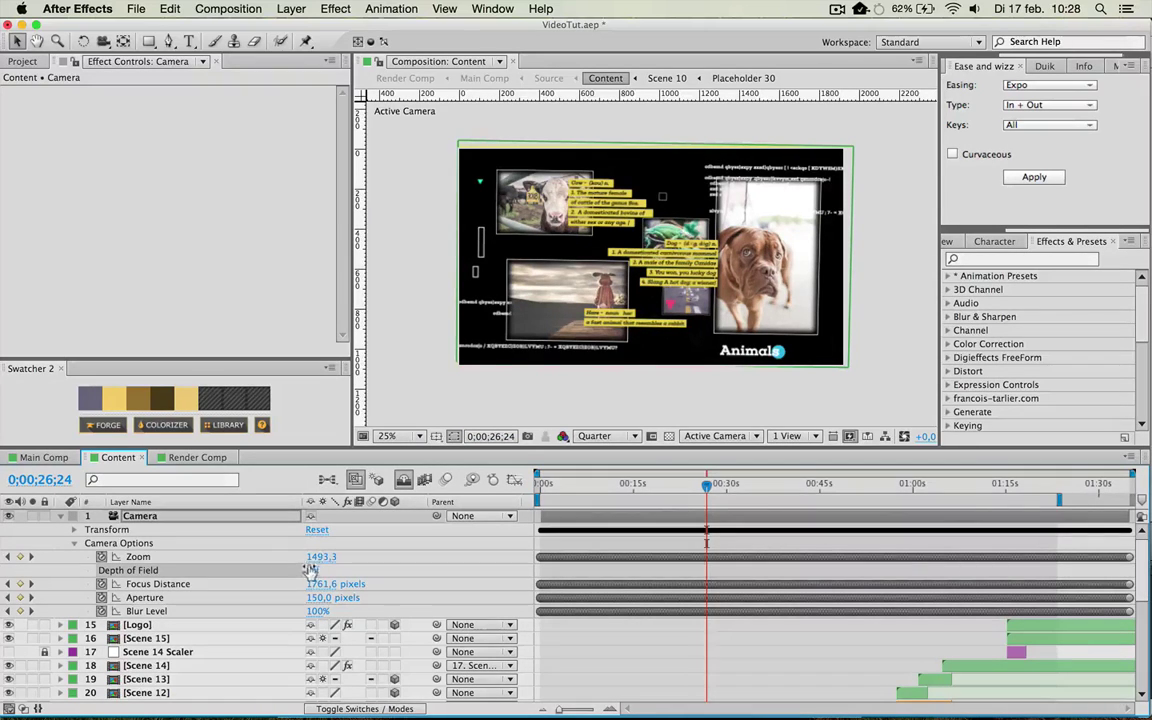
pyautogui.click(60, 515)
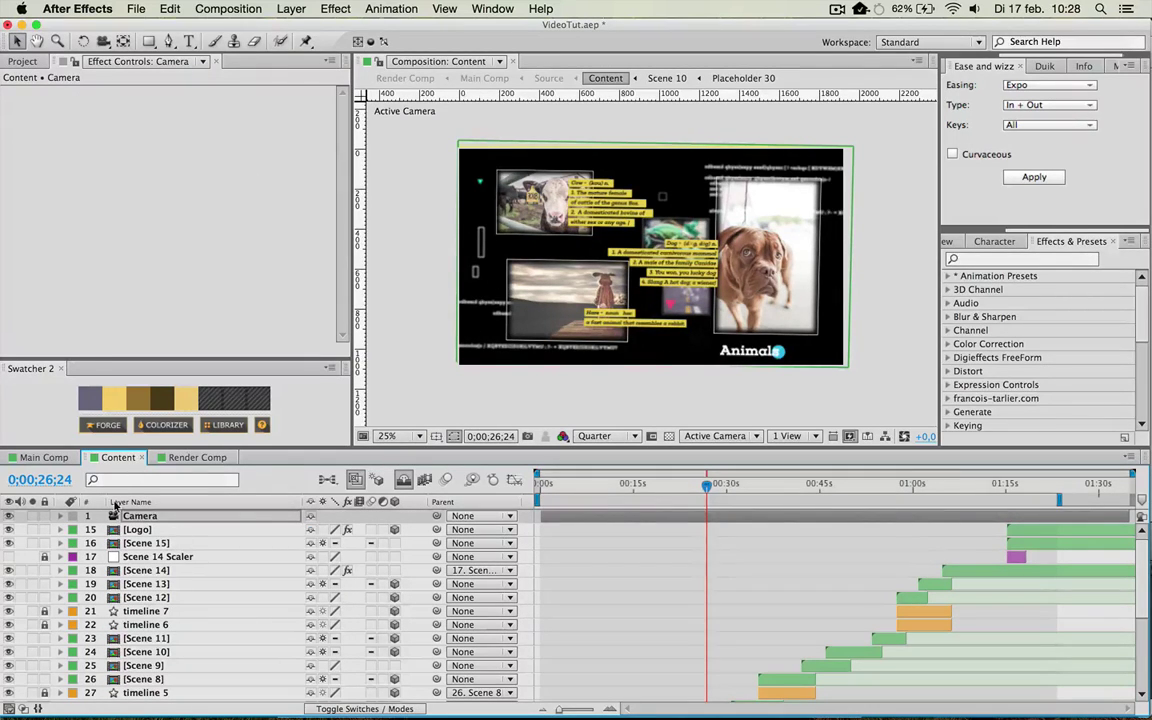
pyautogui.click(74, 145)
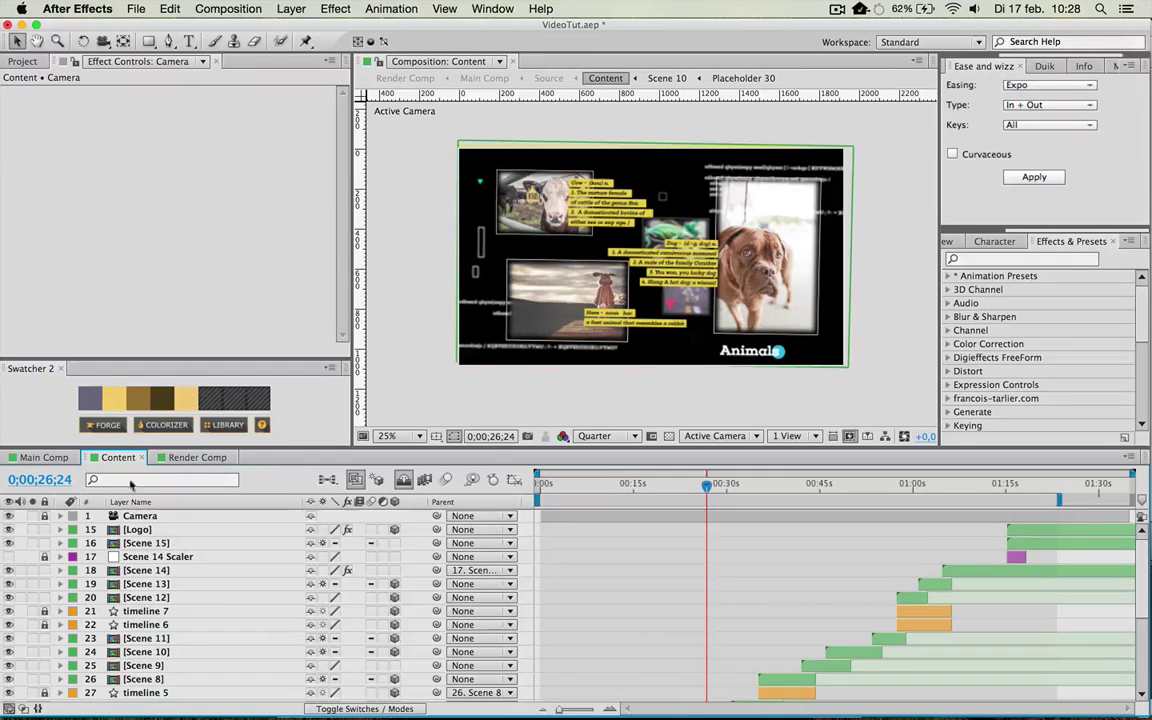
# Delete the Depth Of Field control from the Main Controller layer in Main Comp
pyautogui.click(22, 61)
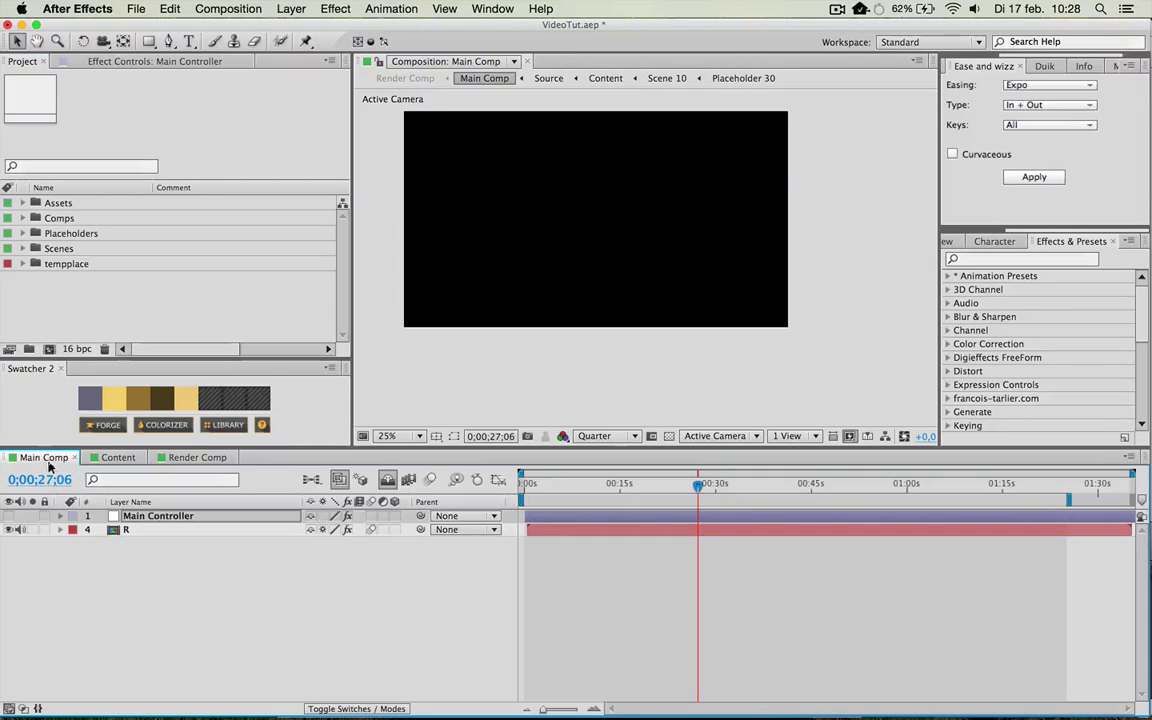
pyautogui.click(44, 457)
pyautogui.click(155, 61)
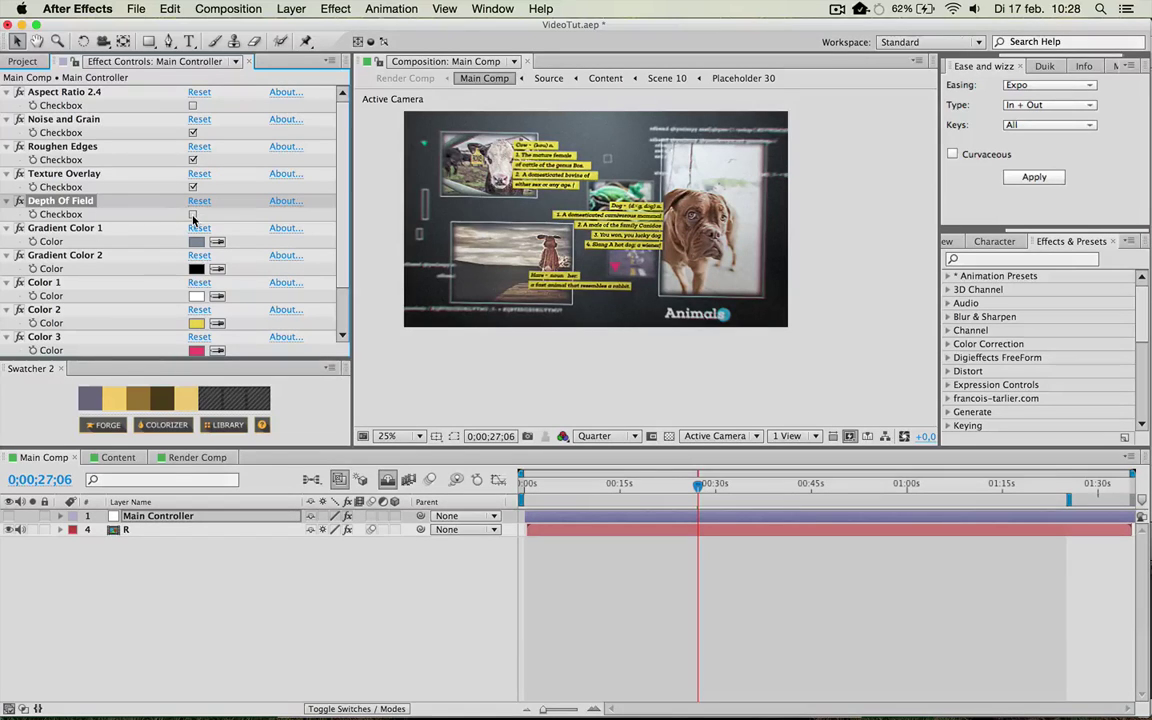
pyautogui.click(193, 215)
pyautogui.click(70, 201)
pyautogui.press('BackSpace')
pyautogui.click(58, 201)
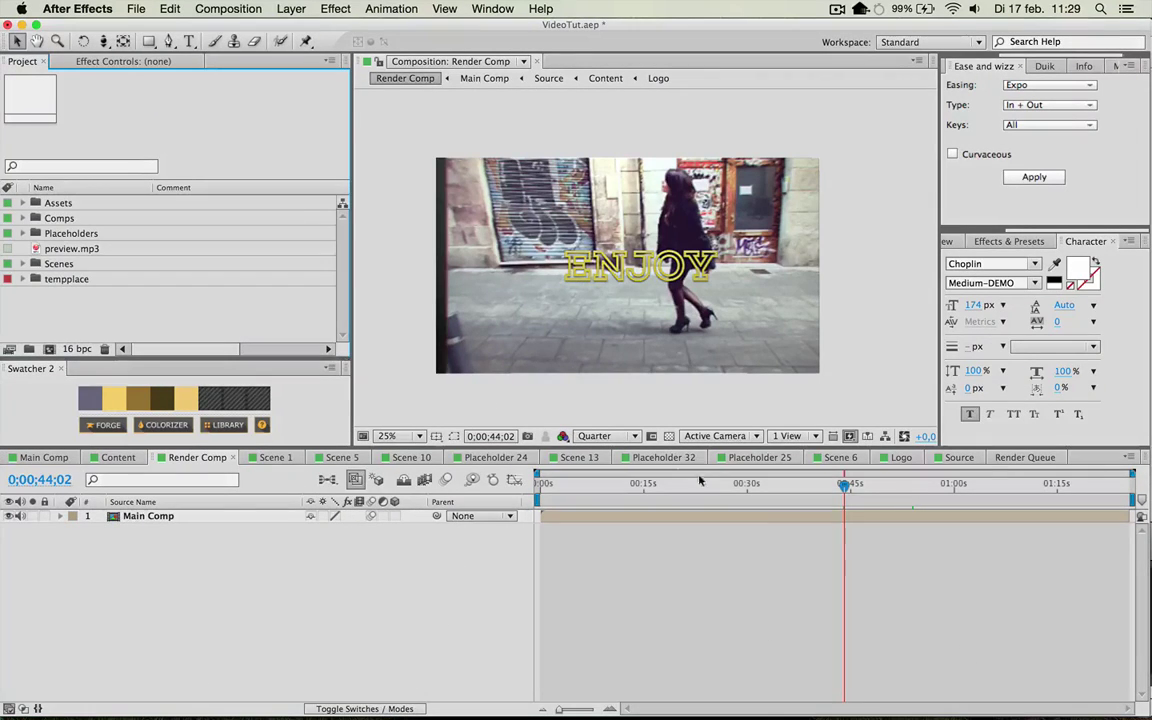
# Open the Content composition and examine the color depth in the Project Settings
pyautogui.press('j')
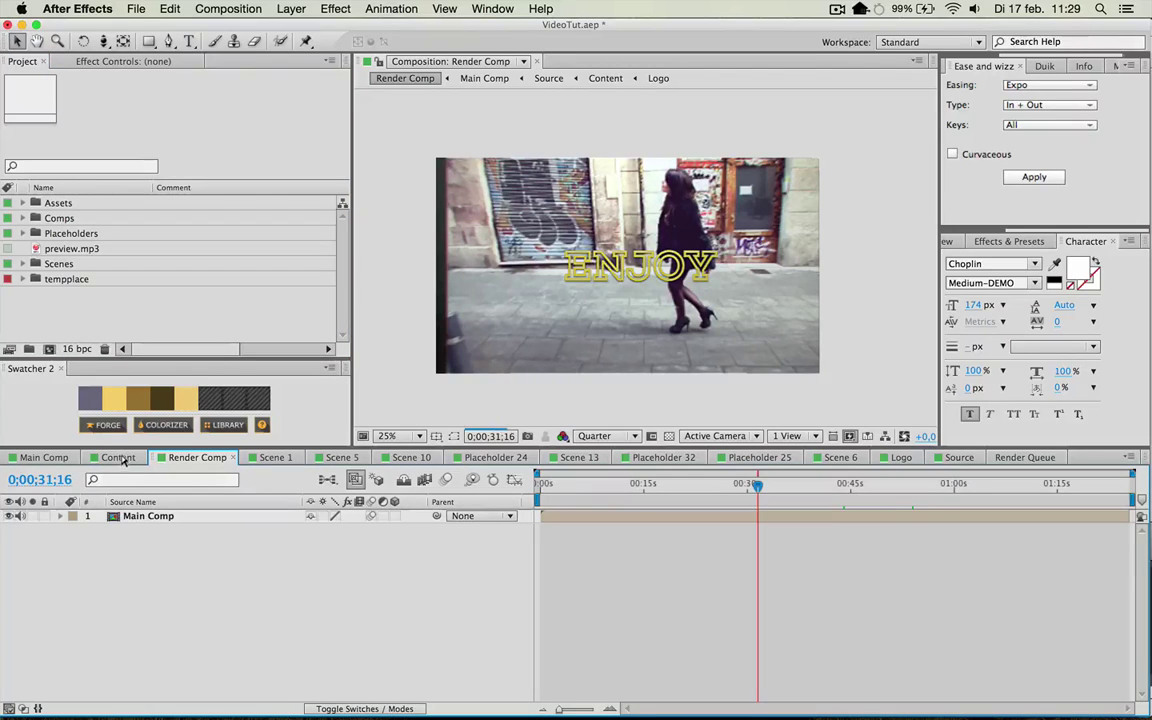
pyautogui.click(118, 457)
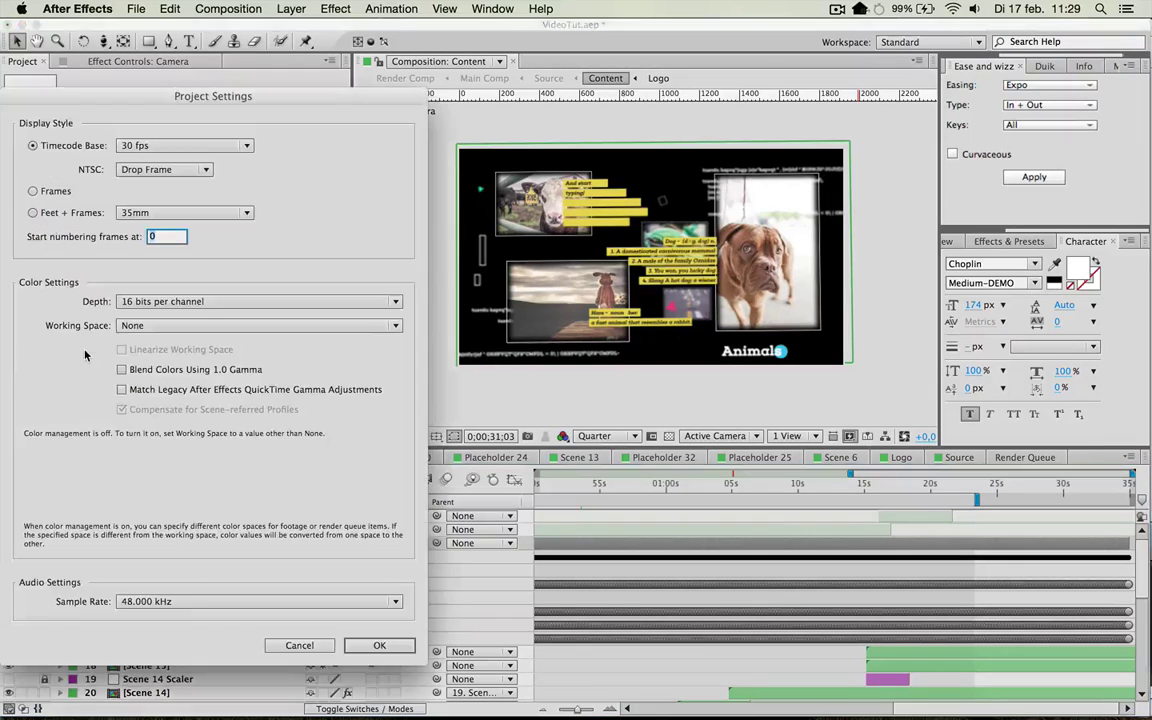
pyautogui.click(78, 349)
pyautogui.press('Return')
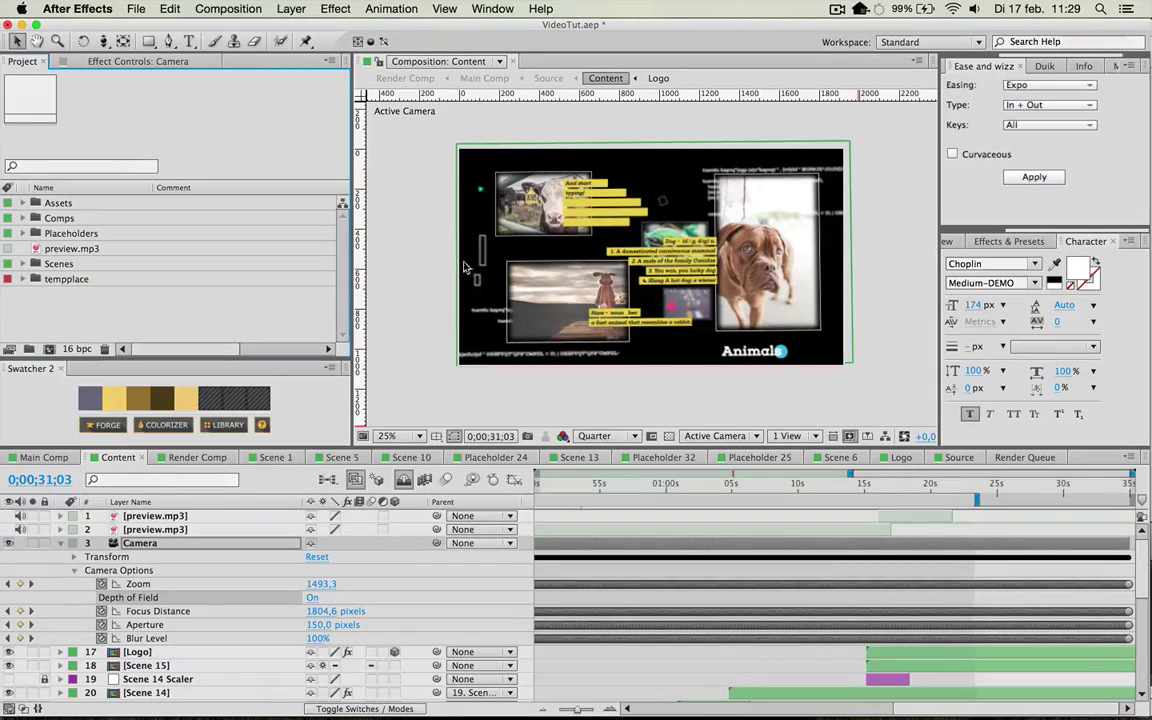
pyautogui.click(448, 316)
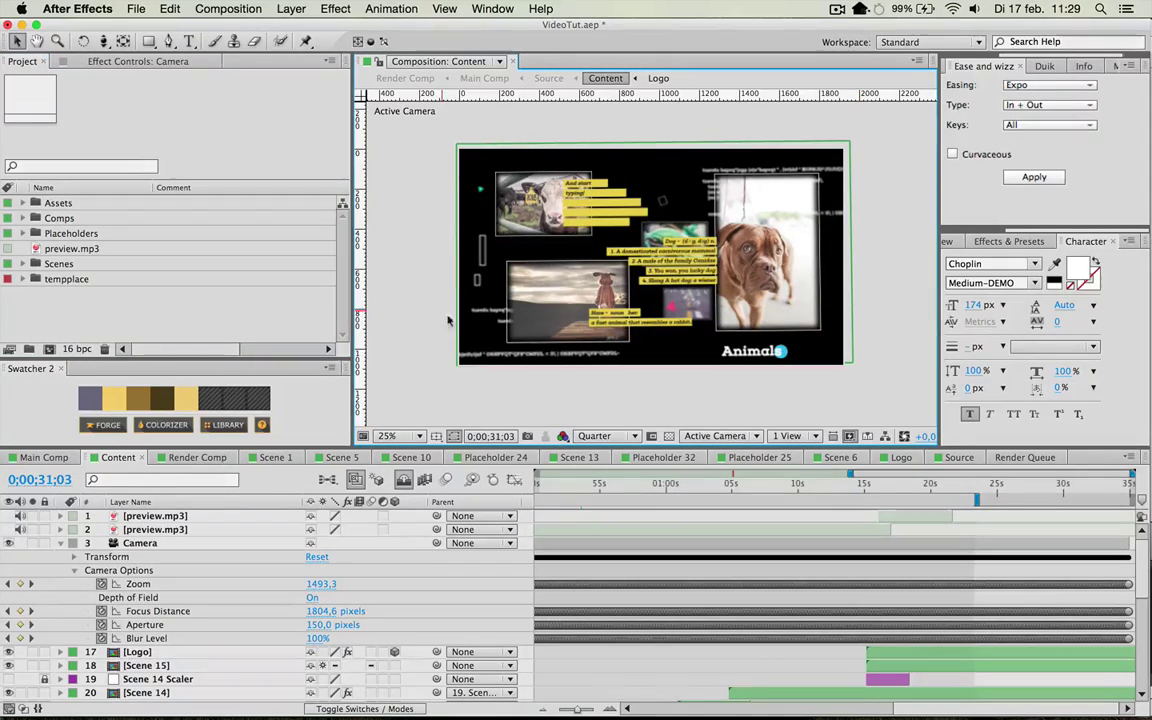
# Set the project's color depth to 8 bits per channel
pyautogui.click(48, 349)
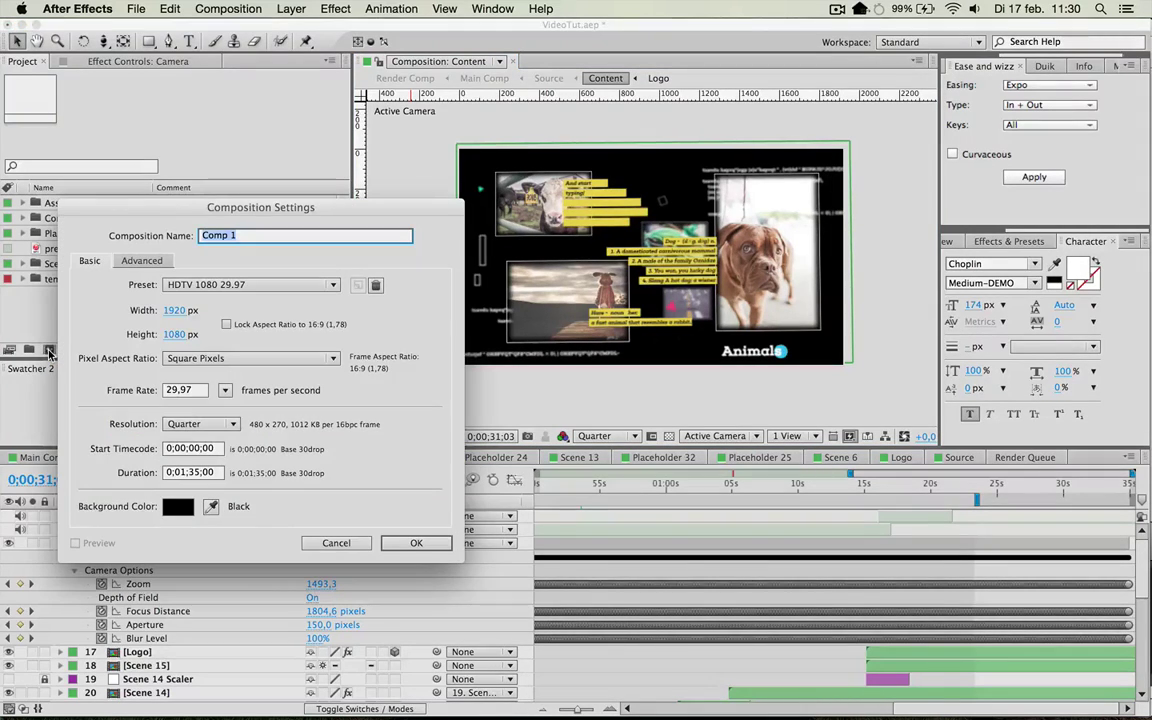
pyautogui.click(360, 543)
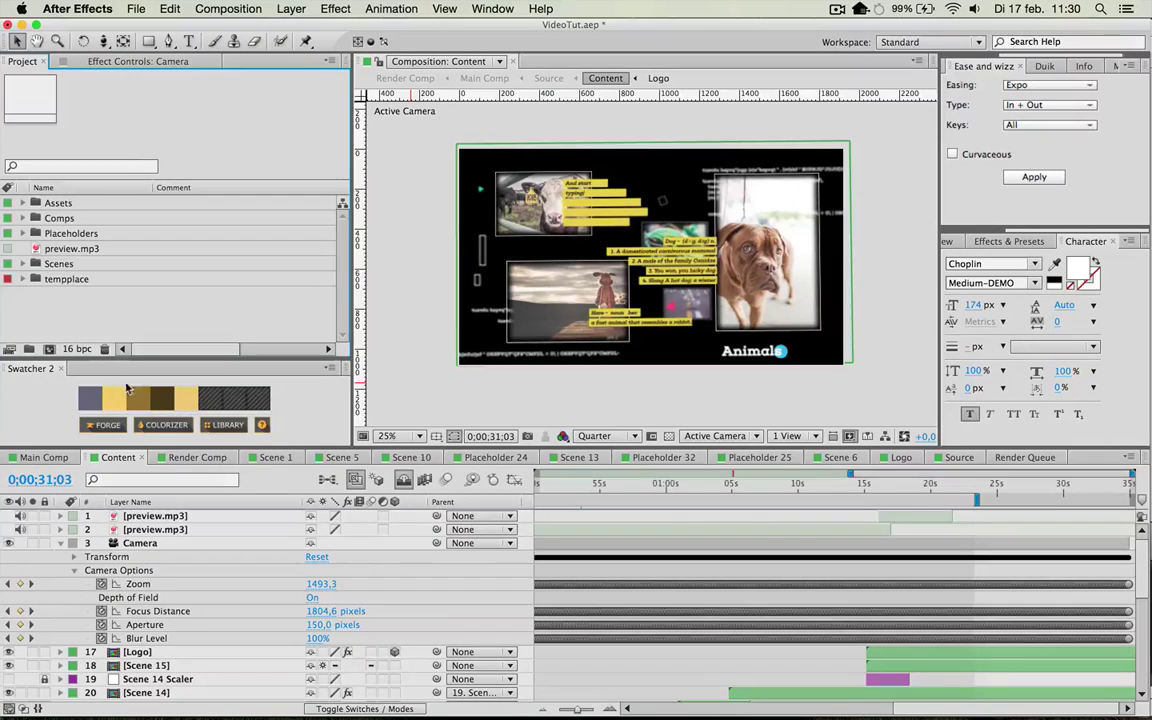
pyautogui.click(79, 352)
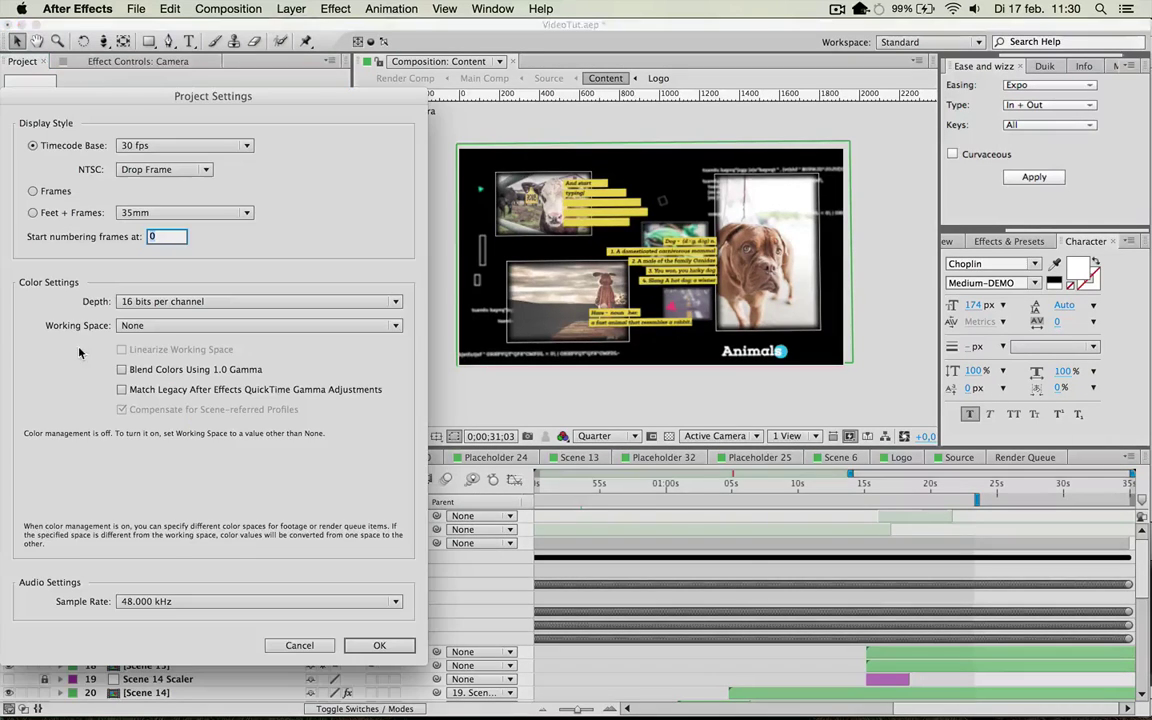
pyautogui.click(193, 302)
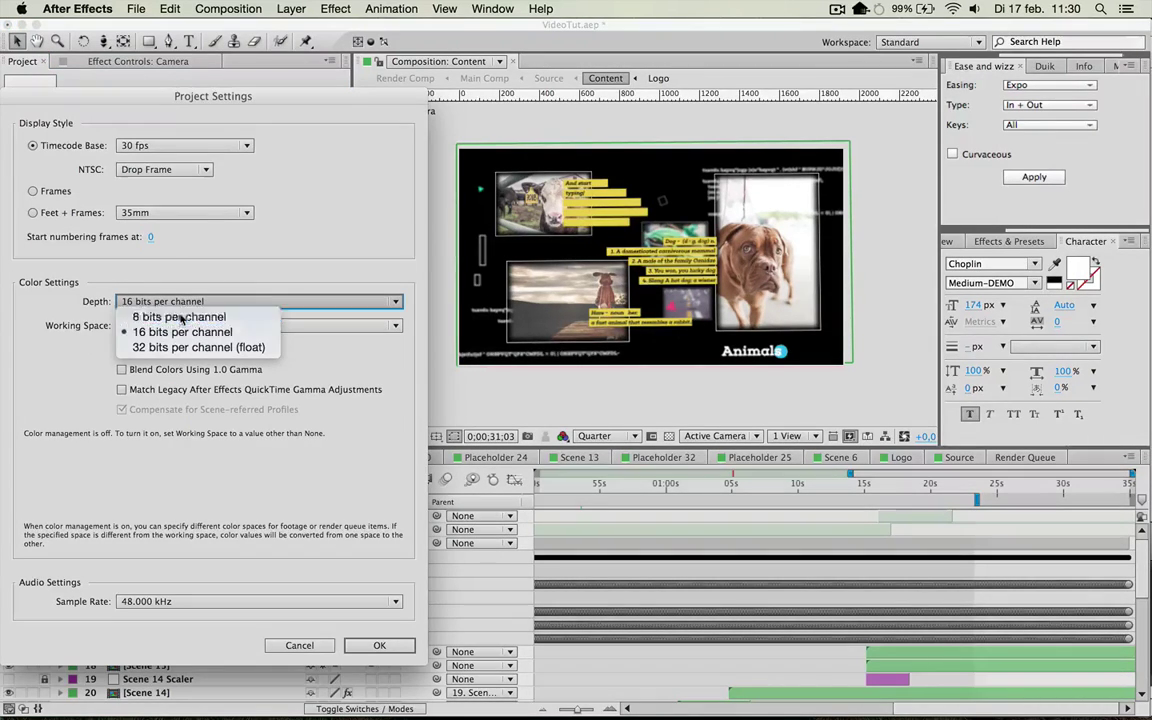
pyautogui.click(179, 317)
pyautogui.click(379, 645)
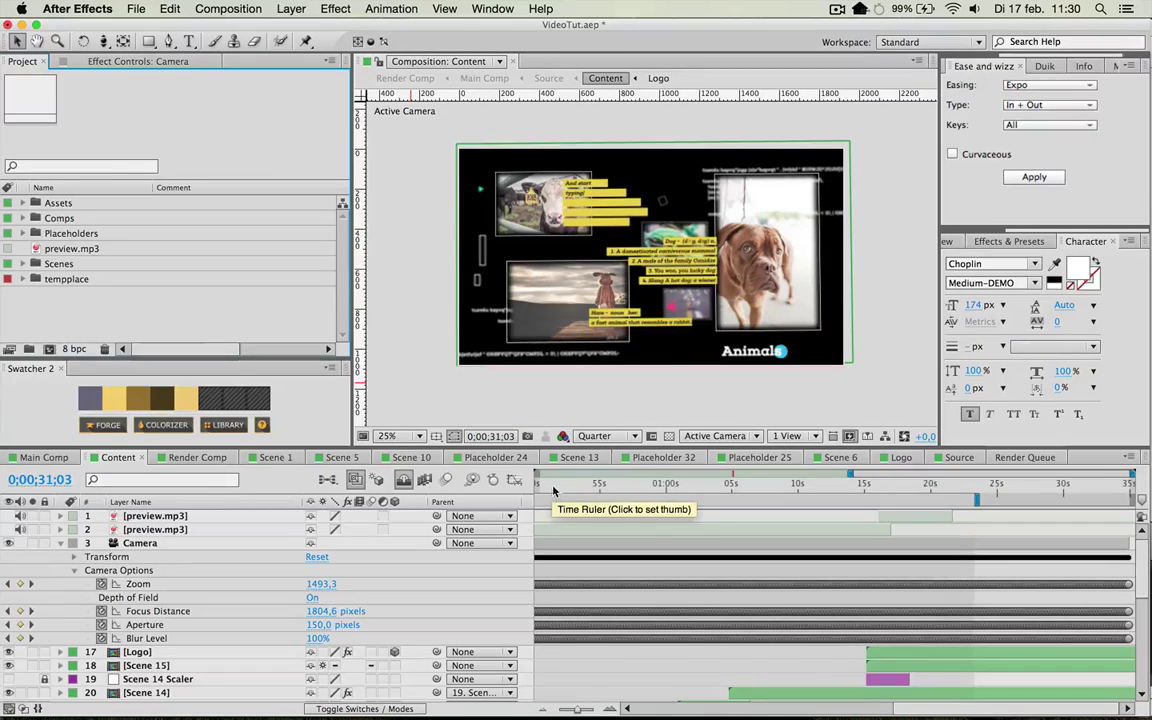
# Open Render Comp and view frames at several points in time, including 0;00;26;06, 0;00;17;05 and 0;00;10;03
pyautogui.click(185, 457)
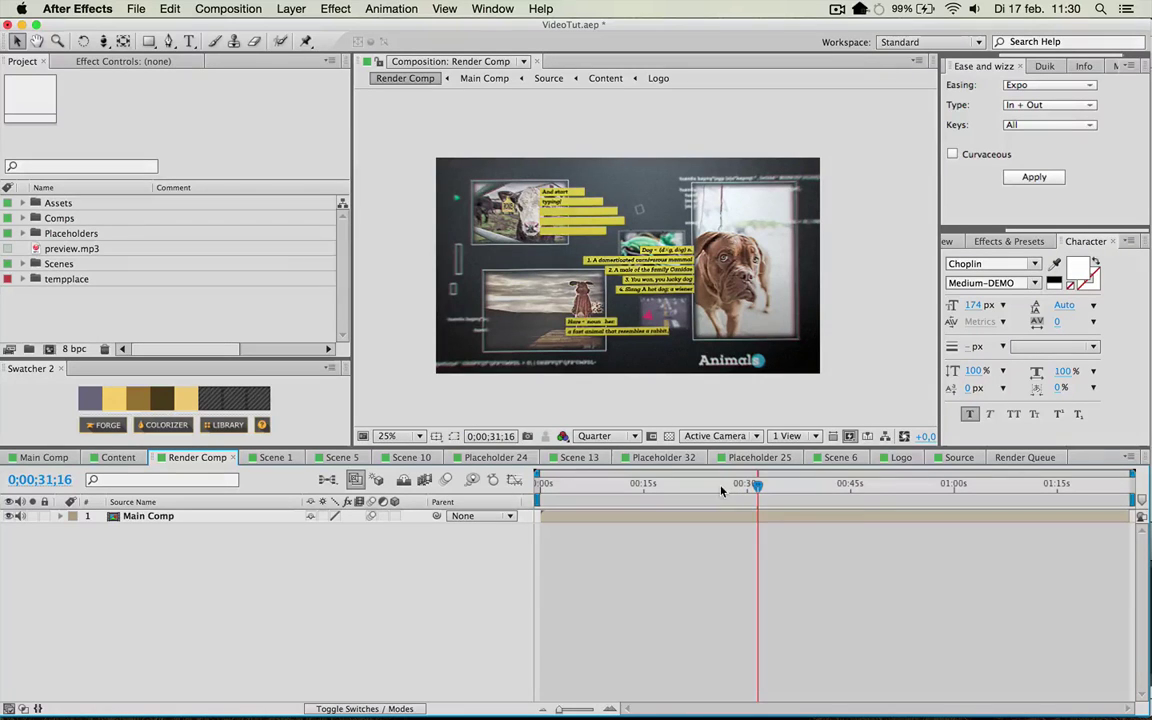
pyautogui.click(720, 487)
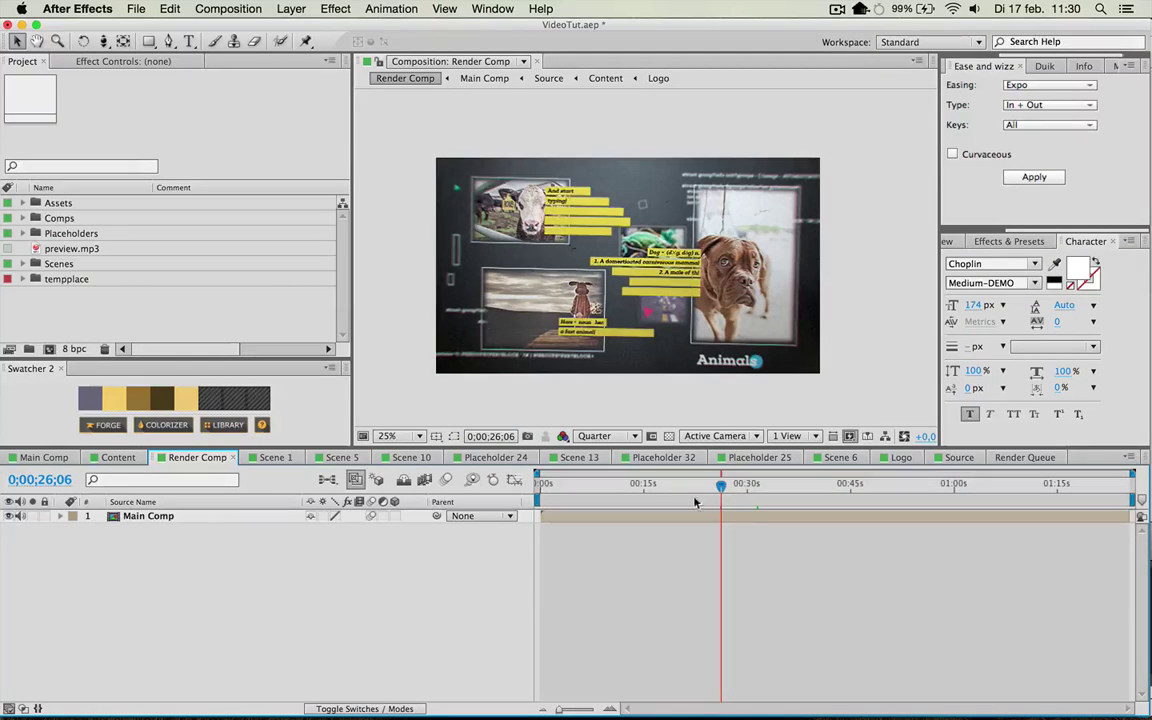
pyautogui.click(656, 486)
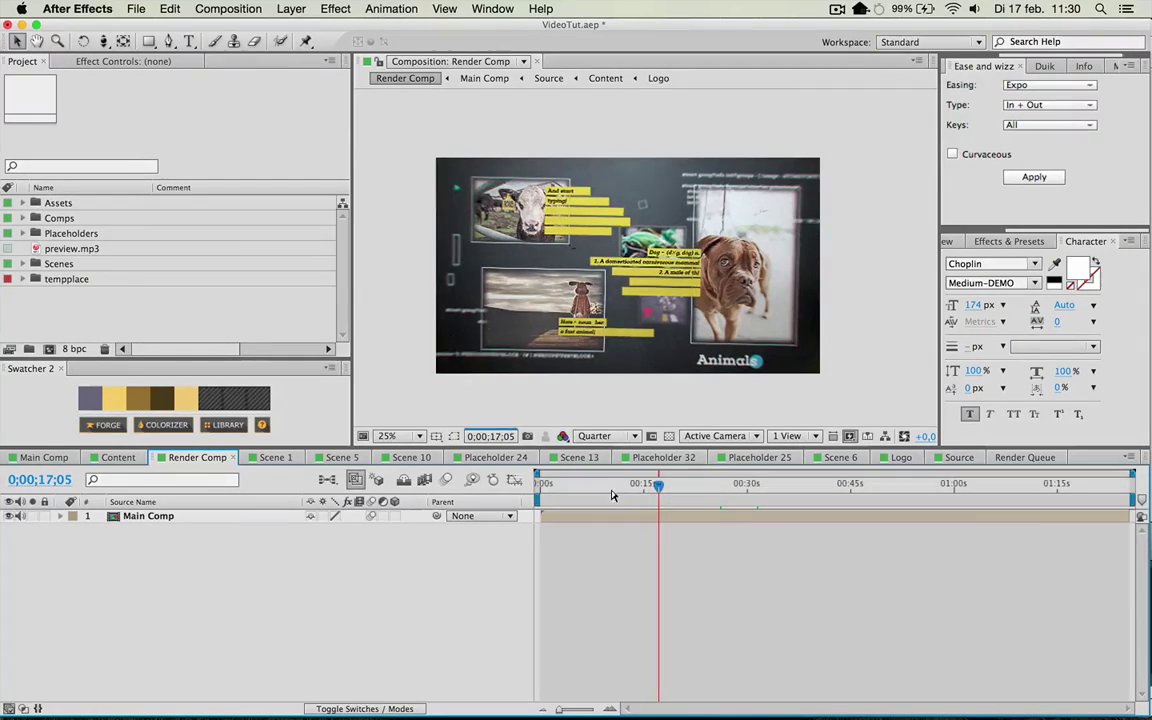
pyautogui.click(610, 487)
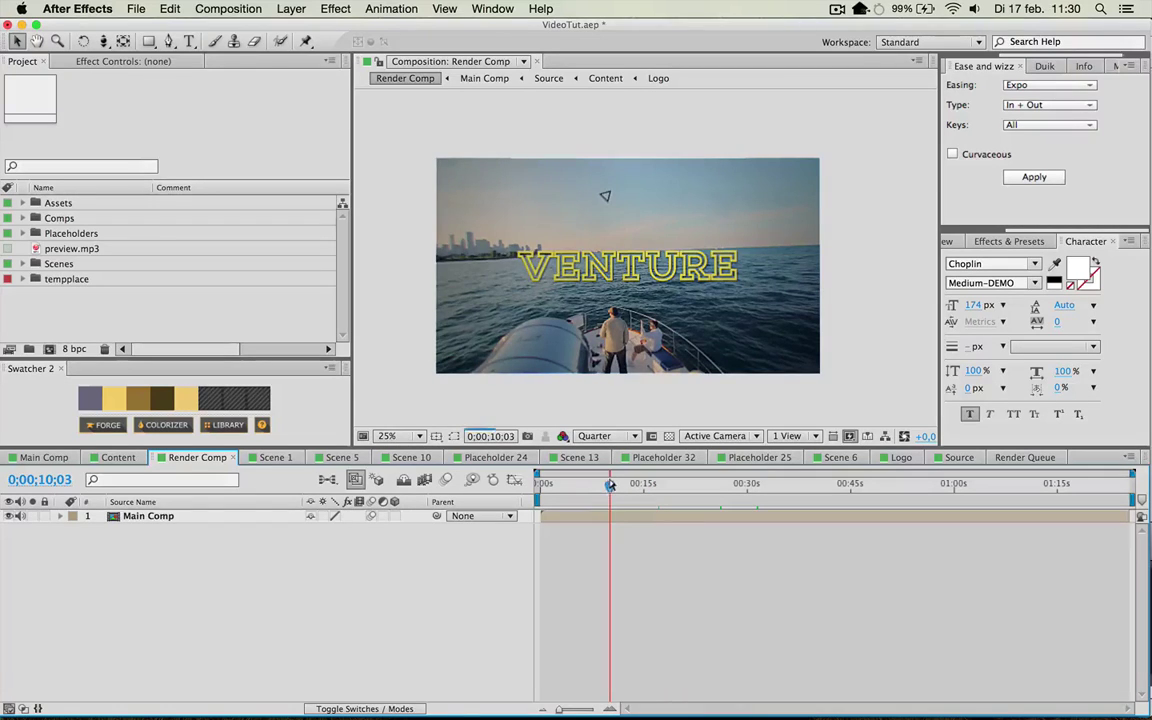
pyautogui.click(869, 487)
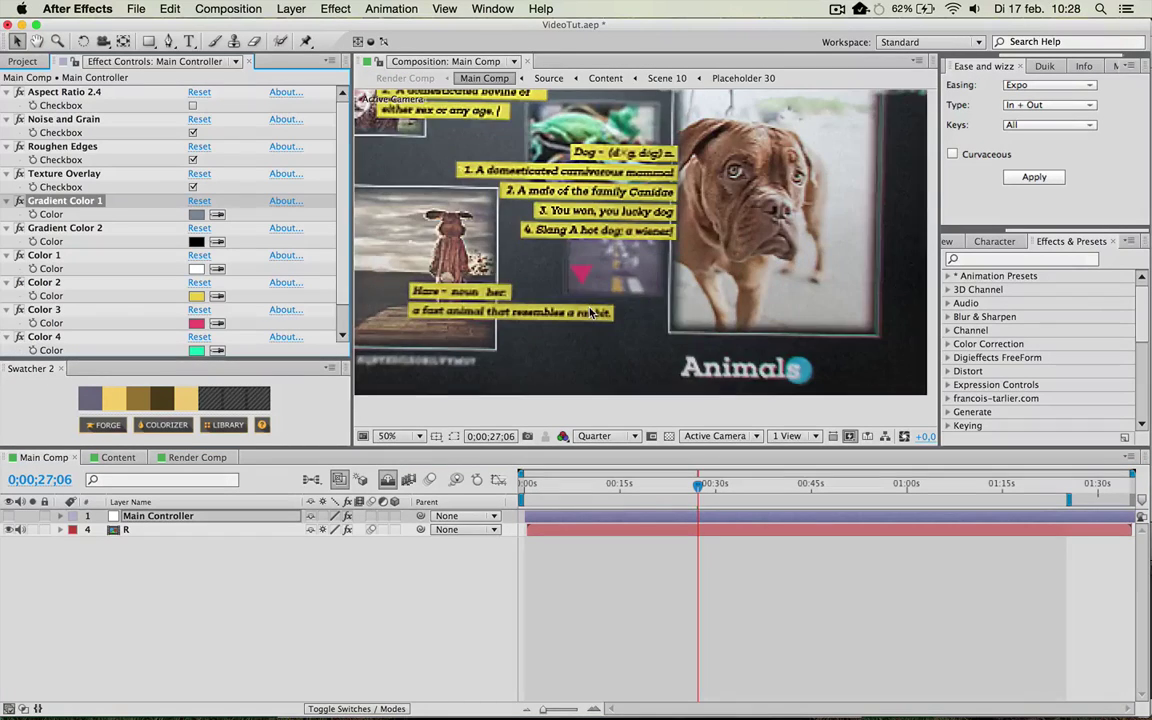
# Set the Main Controller's Gradient Color 1 to blue 3D94DF and Gradient Color 2 to red A44141
pyautogui.click(196, 214)
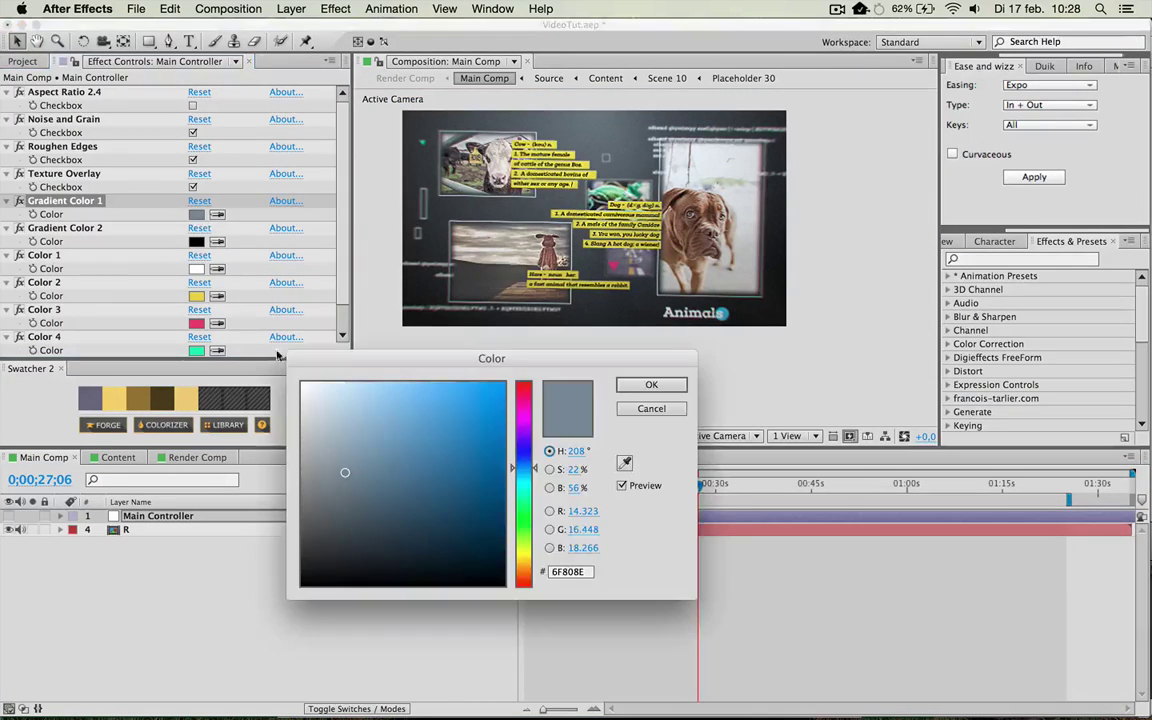
pyautogui.moveTo(344, 472); pyautogui.dragTo(449, 407)
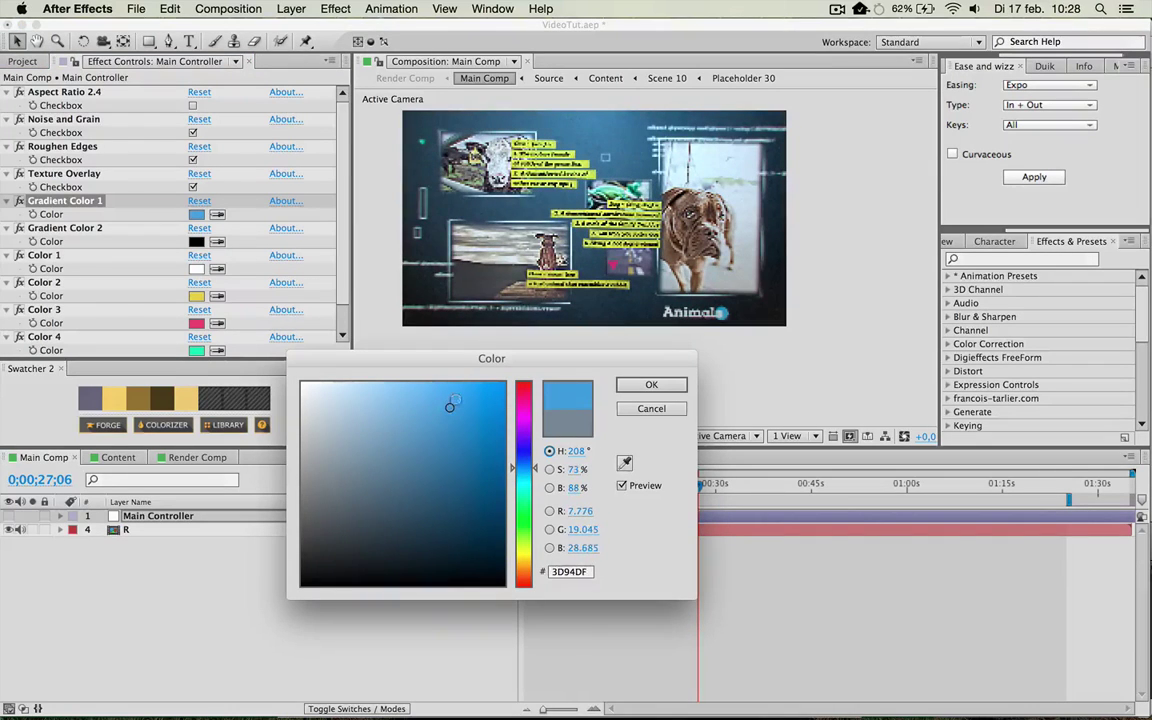
pyautogui.click(647, 385)
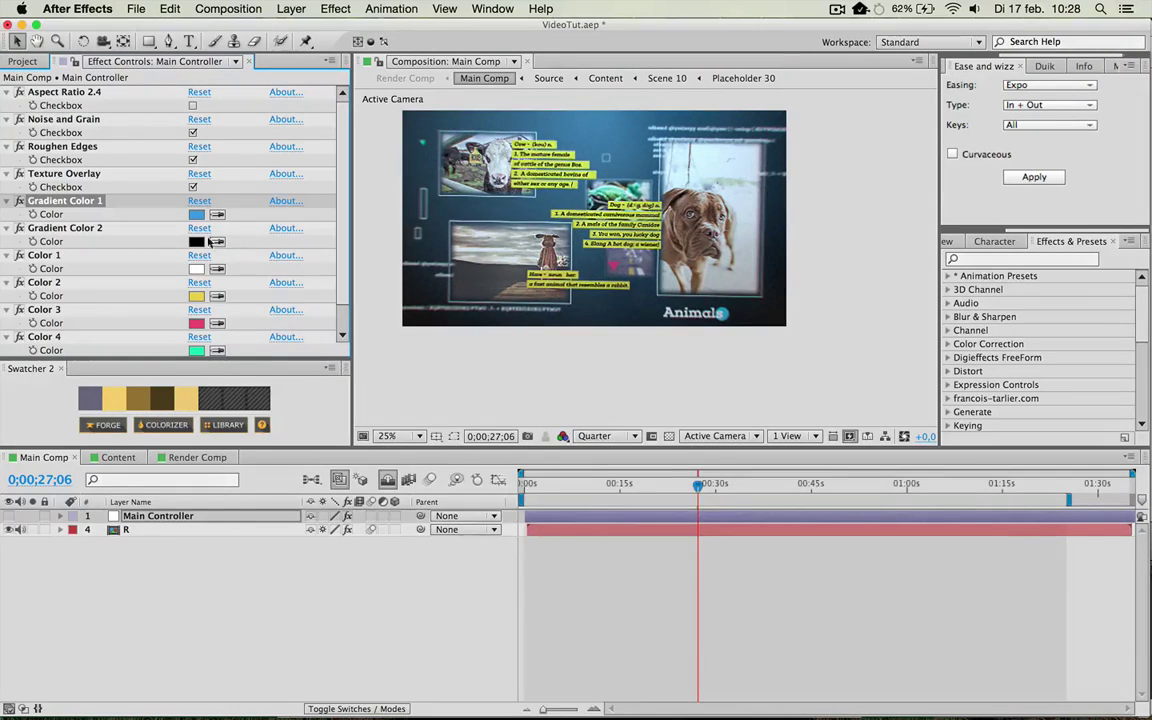
pyautogui.click(196, 242)
pyautogui.moveTo(408, 468); pyautogui.dragTo(424, 455)
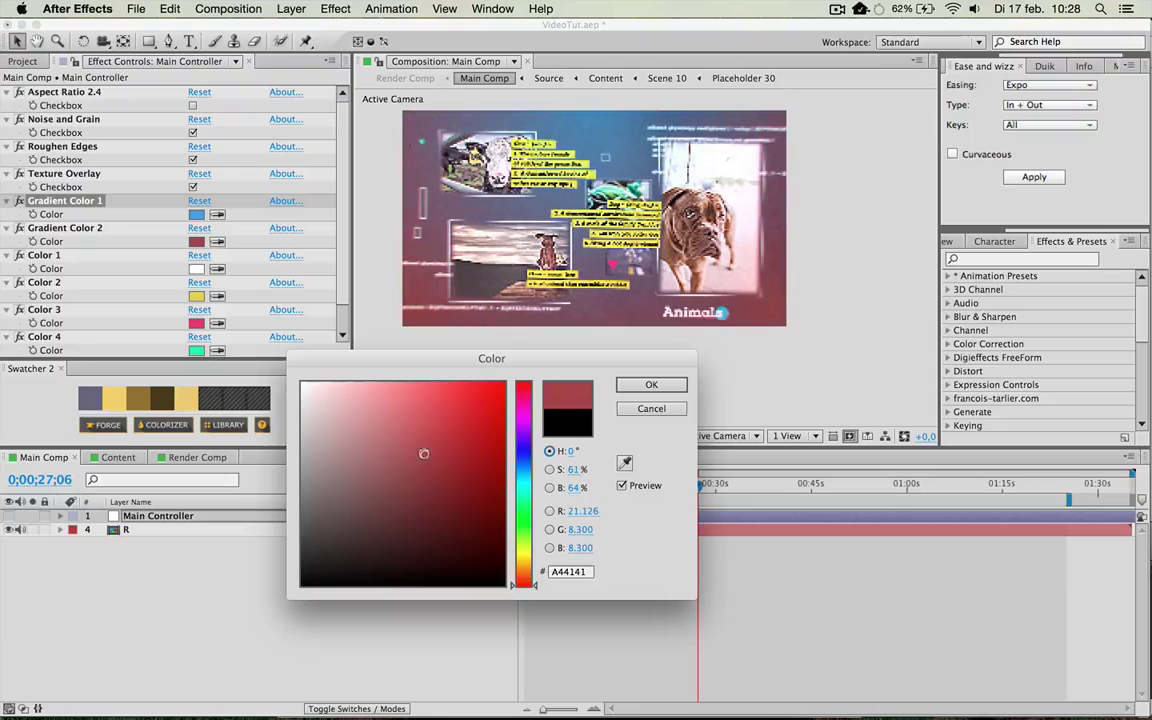
pyautogui.click(650, 386)
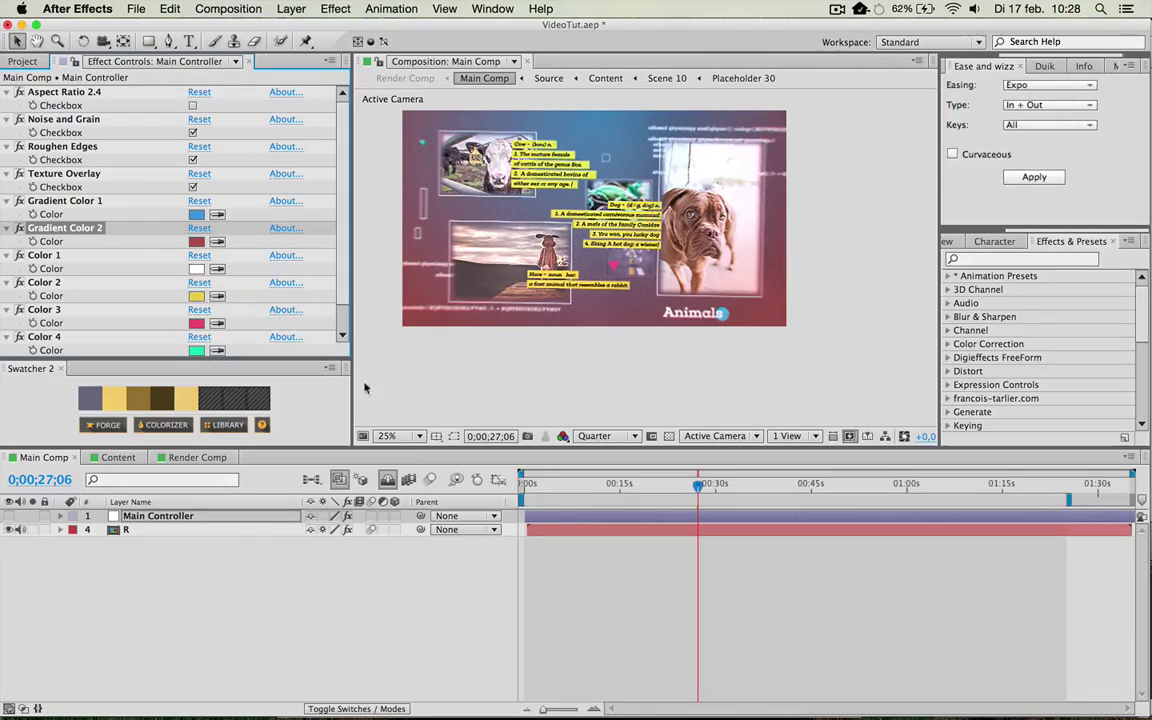
# Undo both gradient color changes on the Main Controller
pyautogui.press('super')
pyautogui.press('super+z')
pyautogui.press('super+z')
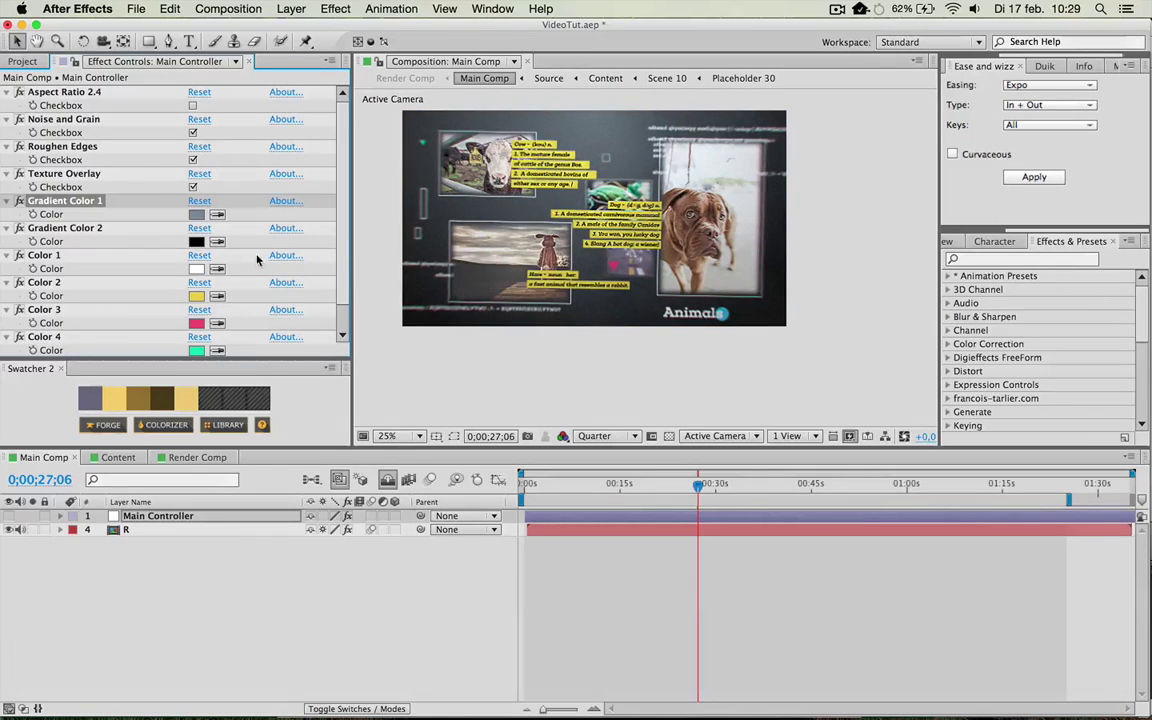
# Try pure red as the Main Controller's Color 1, and undo the change
pyautogui.scroll(-1, 230, 260)
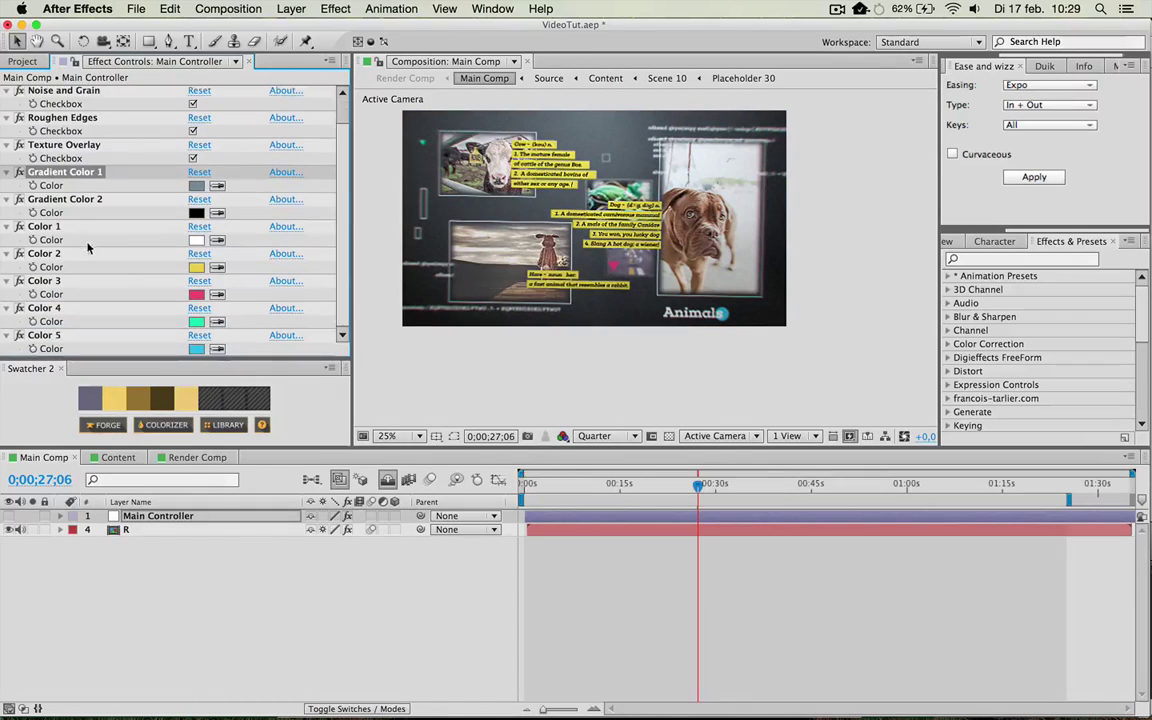
pyautogui.click(196, 240)
pyautogui.moveTo(305, 378); pyautogui.dragTo(502, 367)
pyautogui.click(652, 384)
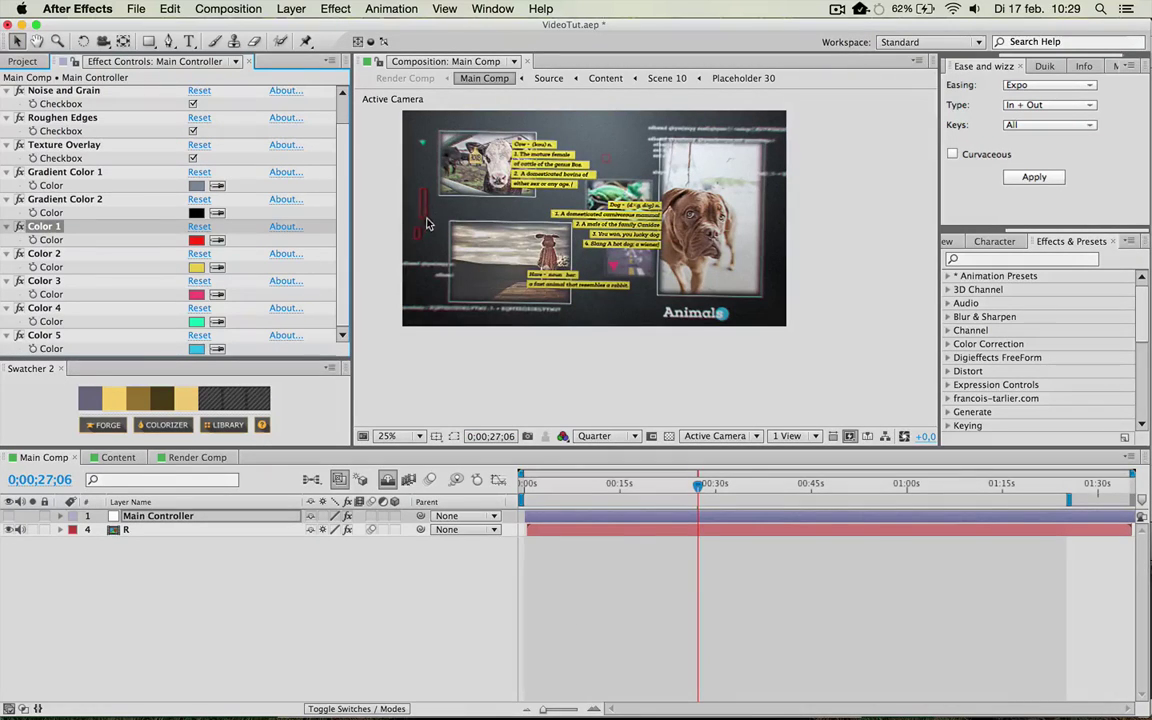
pyautogui.press('super+z')
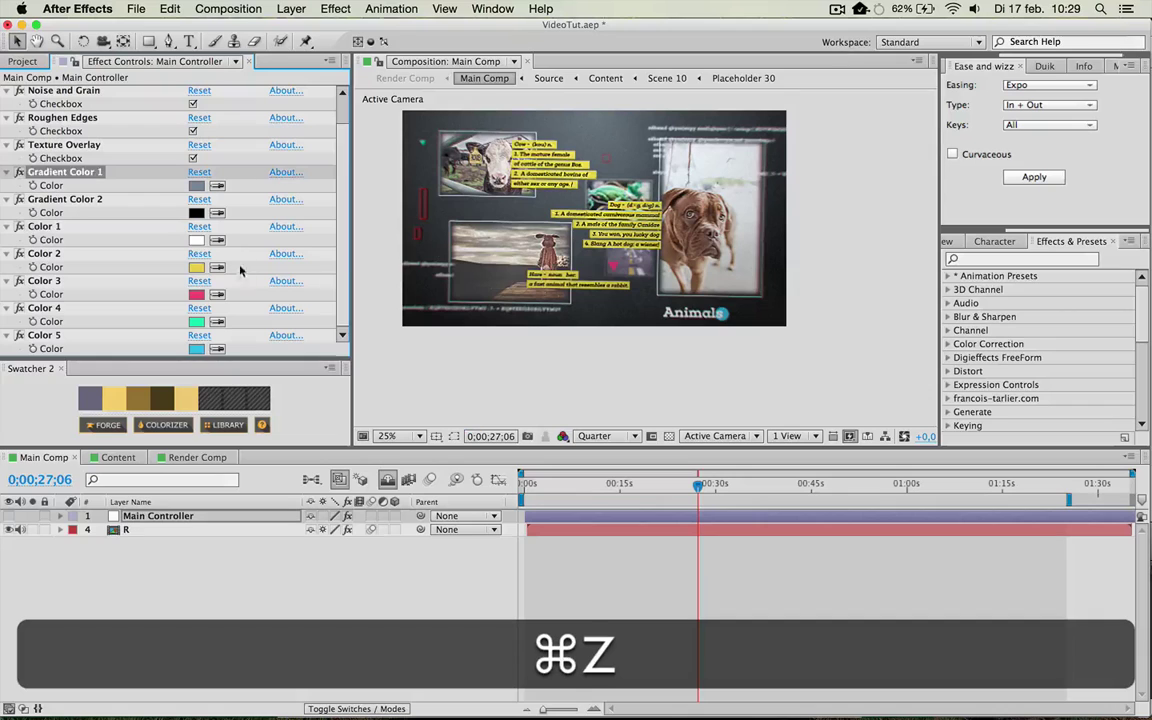
# Try a very pale lavender as the Main Controller's Color 2, and undo the change
pyautogui.click(197, 267)
pyautogui.moveTo(380, 428)
pyautogui.mouseDown()
pyautogui.moveTo(386, 437)
pyautogui.moveTo(319, 393)
pyautogui.mouseUp()
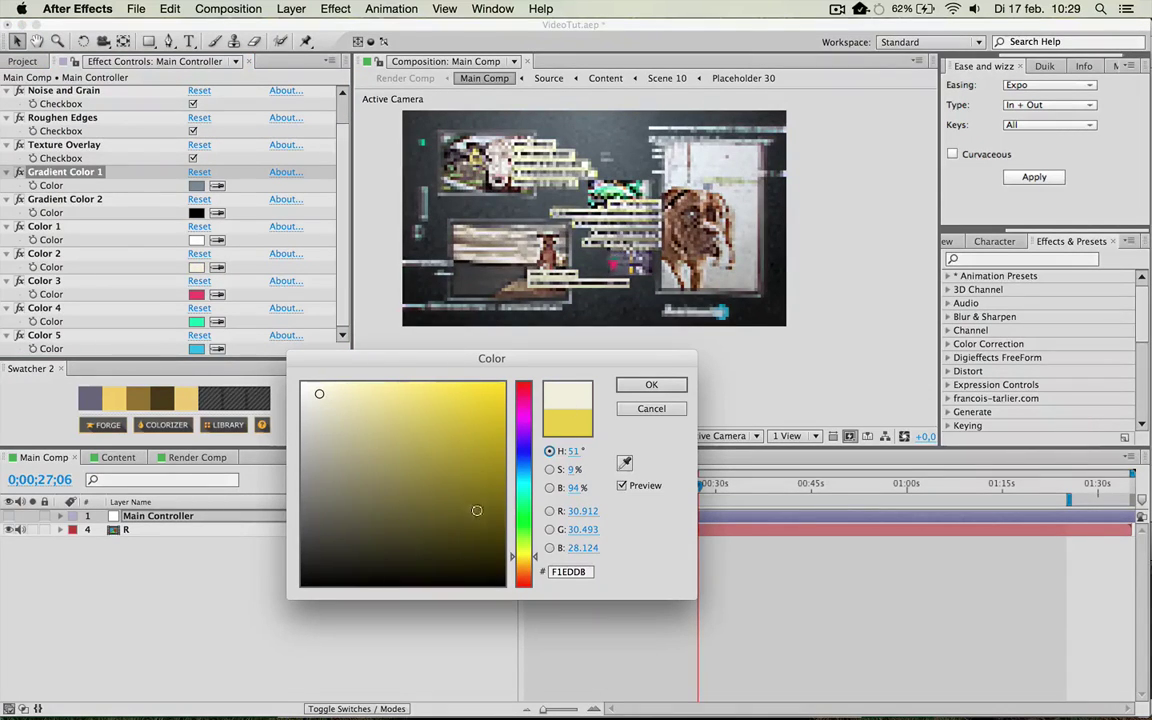
pyautogui.click(527, 456)
pyautogui.click(655, 383)
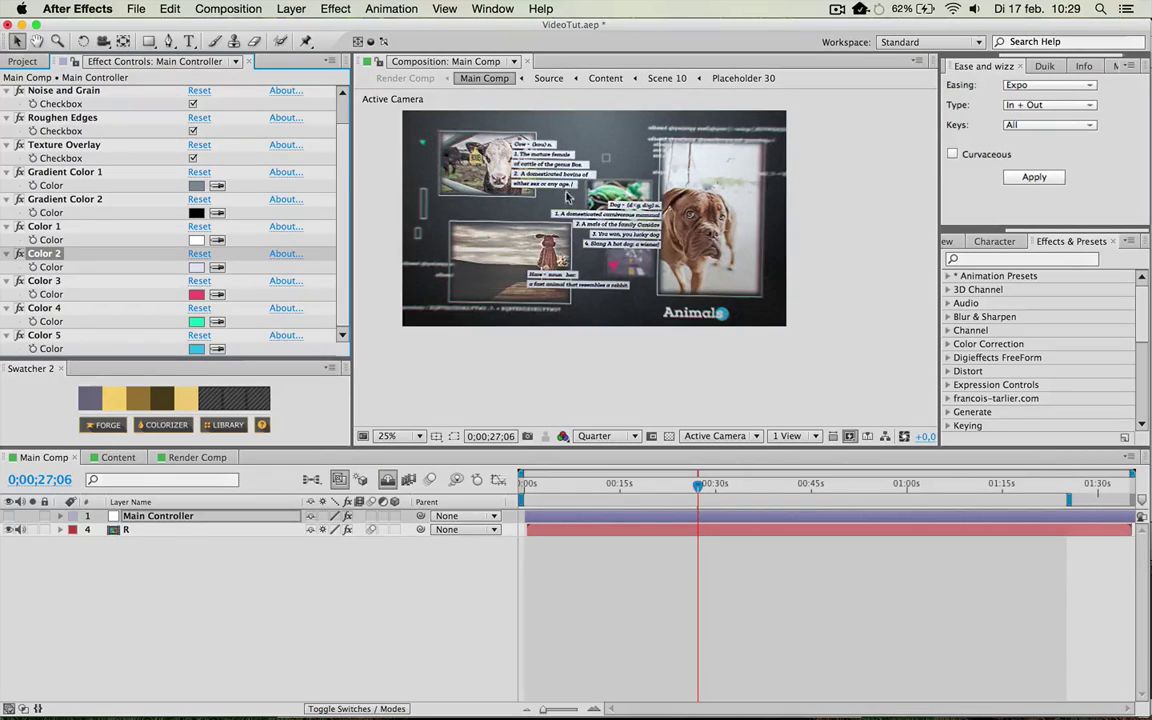
pyautogui.press('super+z')
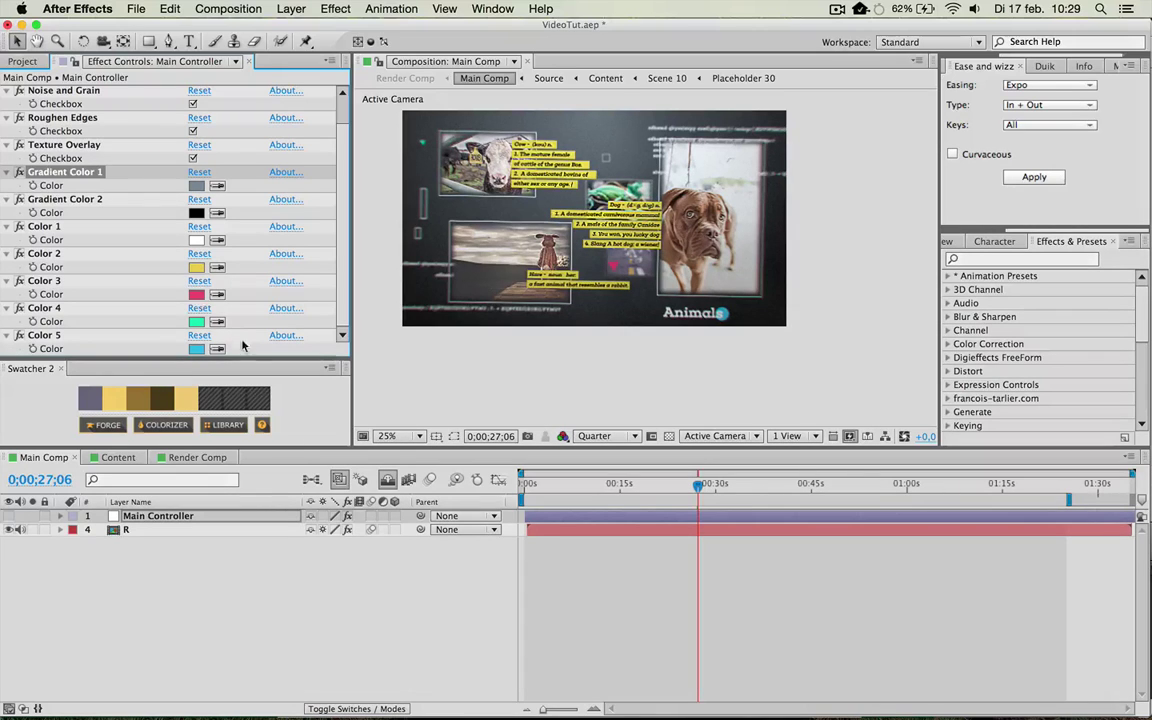
# Examine the Camera layer's Depth of Field option in the Content composition, and return to Main Comp
pyautogui.click(118, 457)
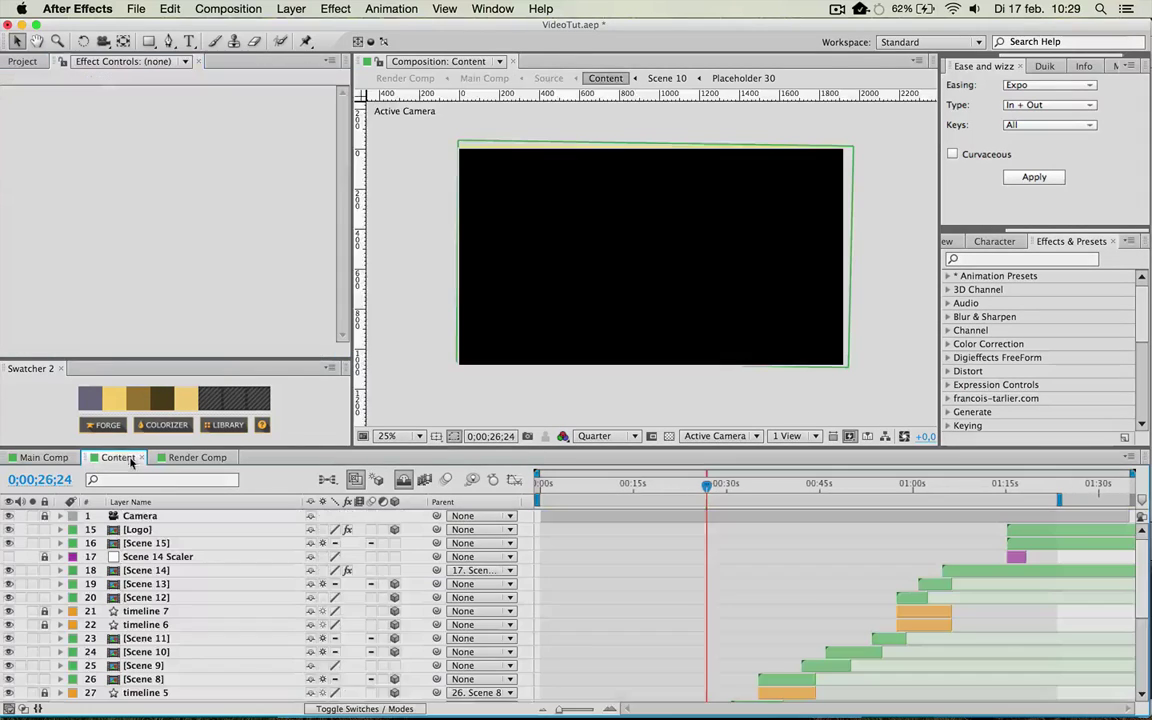
pyautogui.click(61, 516)
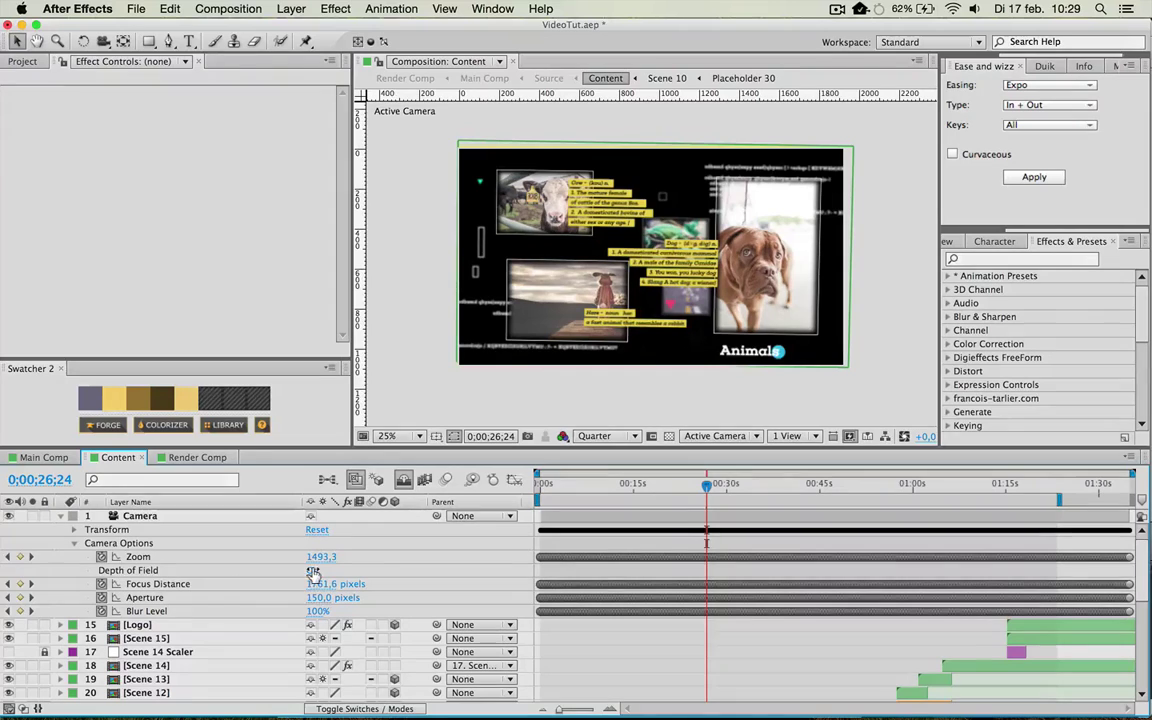
pyautogui.click(44, 457)
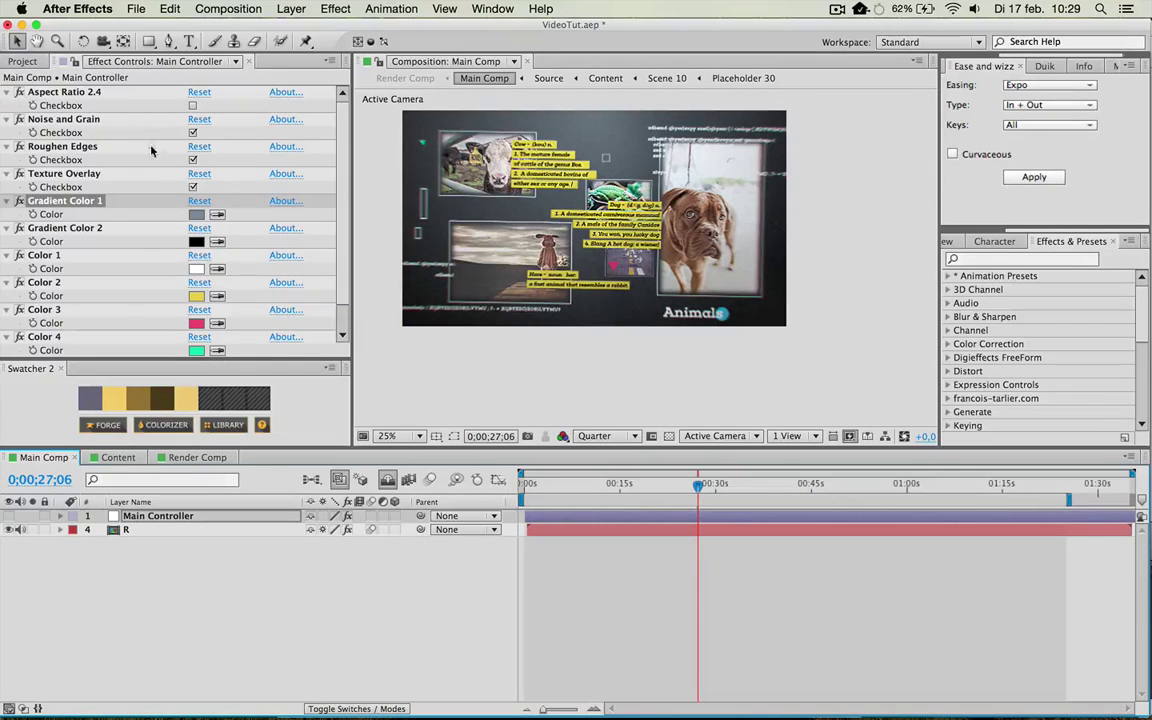
# Turn off Noise and Grain, Roughen Edges and Texture Overlay on the Main Controller
pyautogui.click(193, 133)
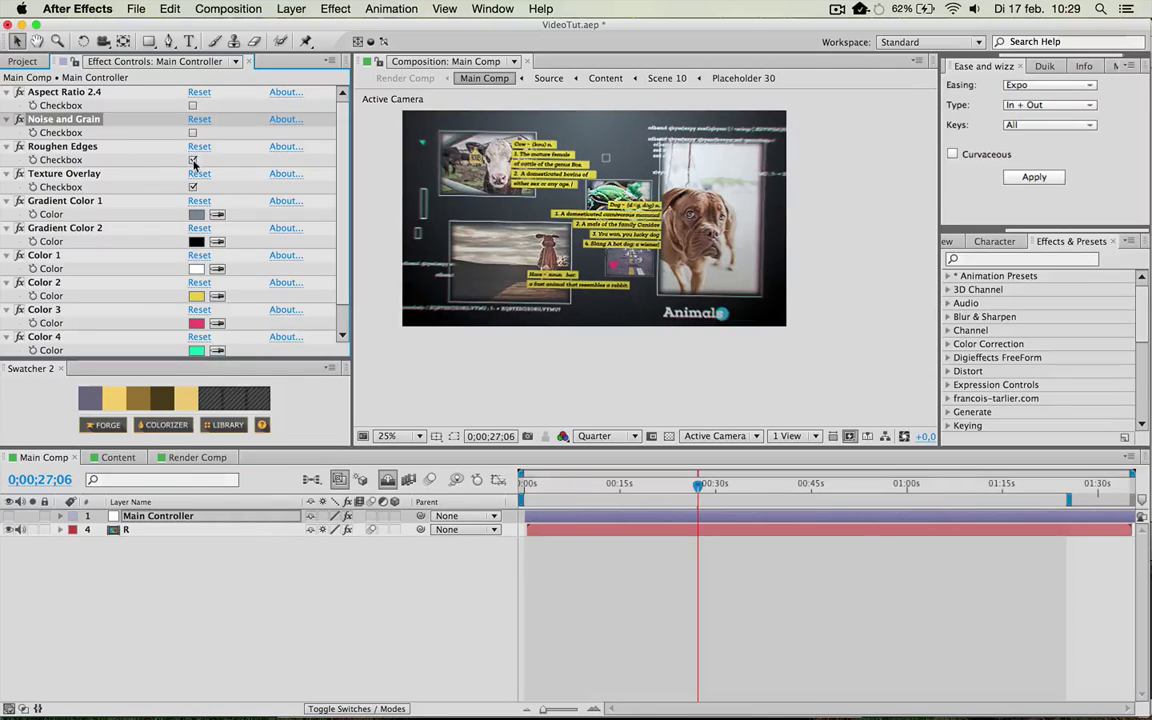
pyautogui.click(193, 160)
pyautogui.click(193, 187)
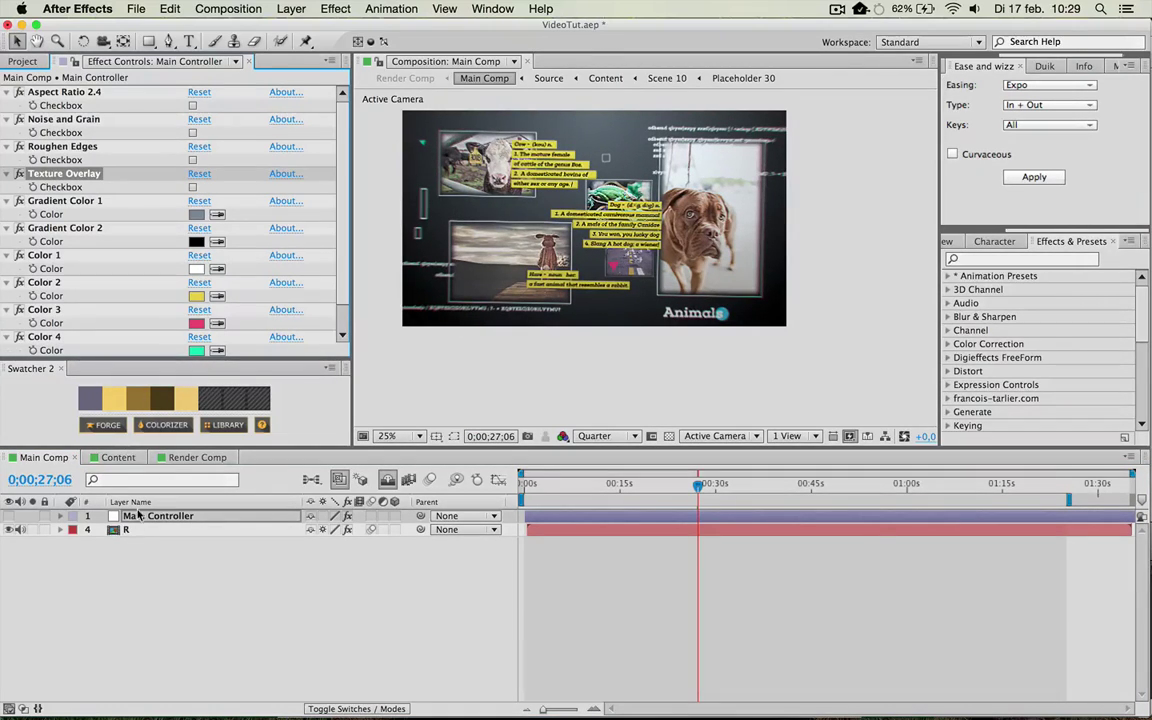
# Try the pale pink C7A4AD as the Main Controller's Color 3, and undo the change
pyautogui.scroll(-1, 180, 252)
pyautogui.click(196, 294)
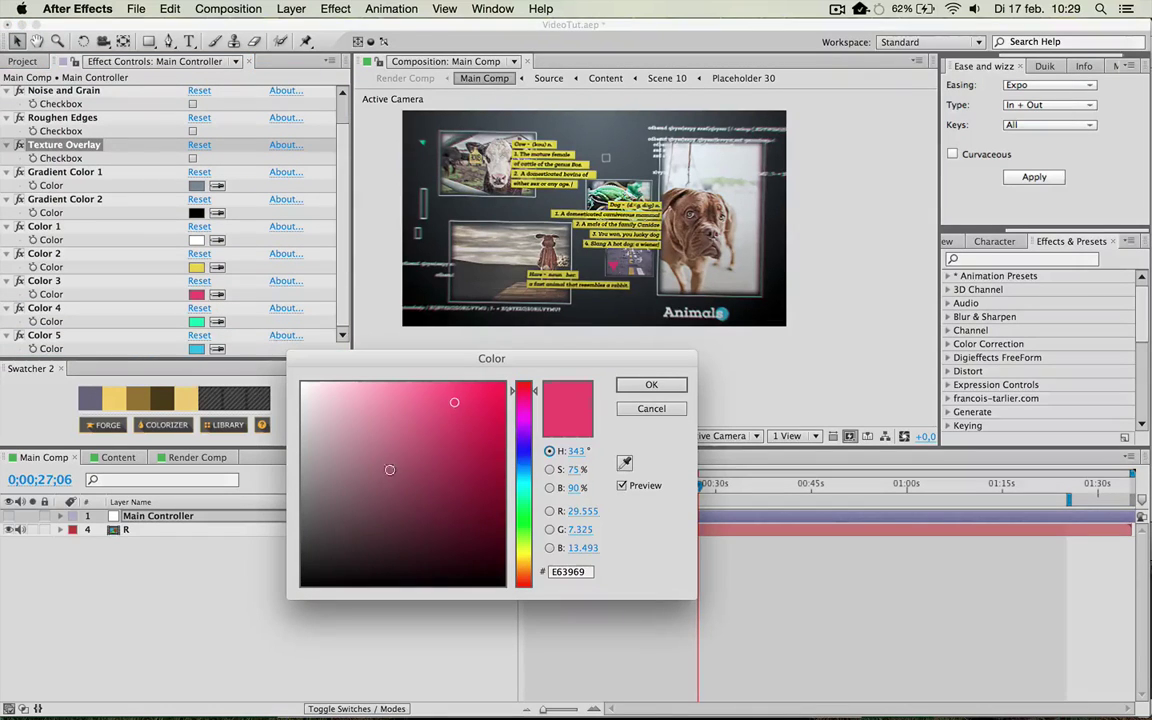
pyautogui.click(337, 427)
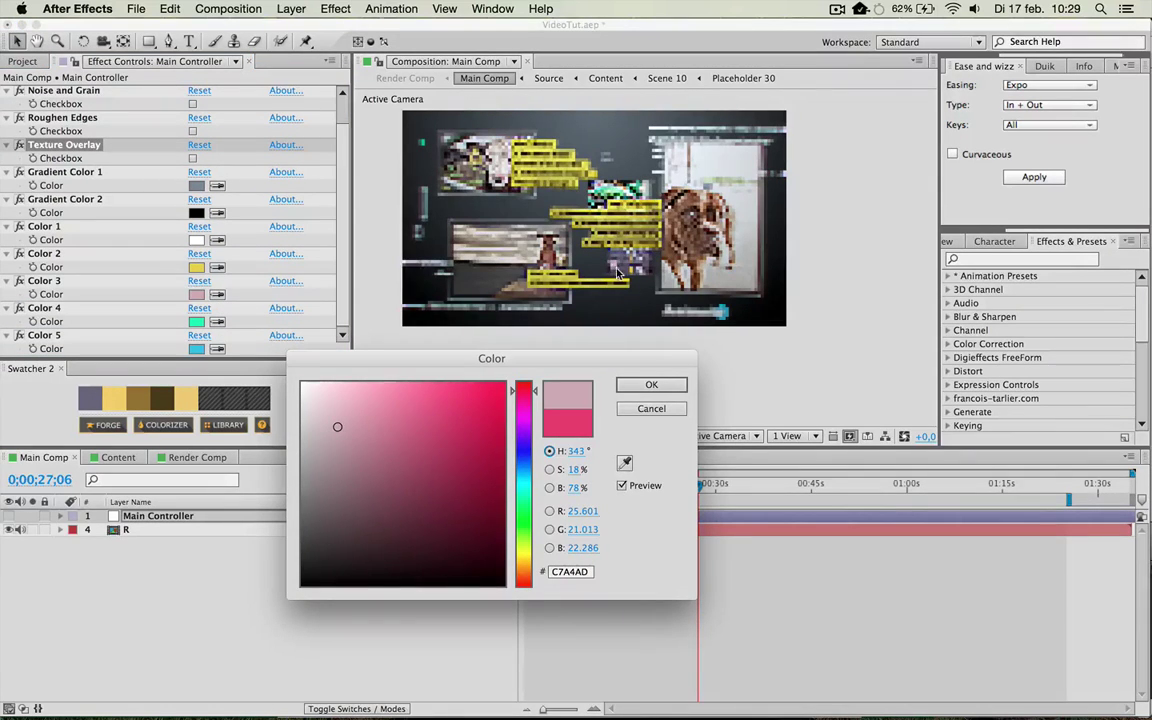
pyautogui.click(651, 385)
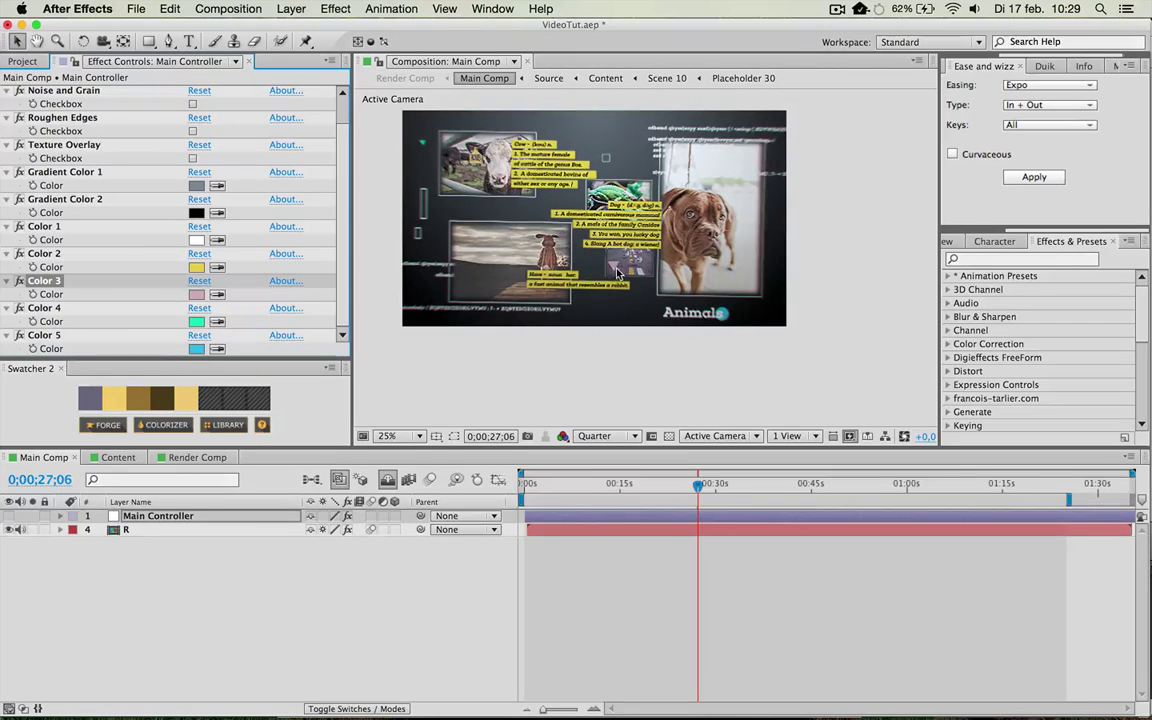
pyautogui.press('super+z')
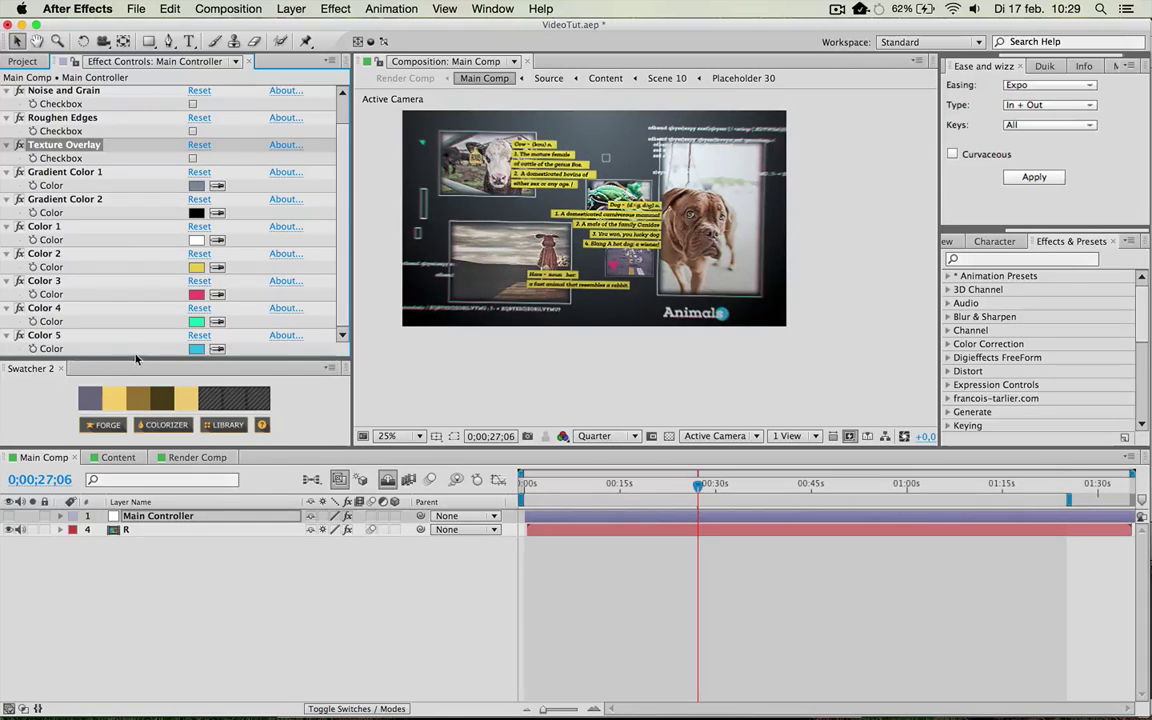
# Try the pale blue C2E3EF as the Main Controller's Color 5, and undo the change
pyautogui.click(196, 348)
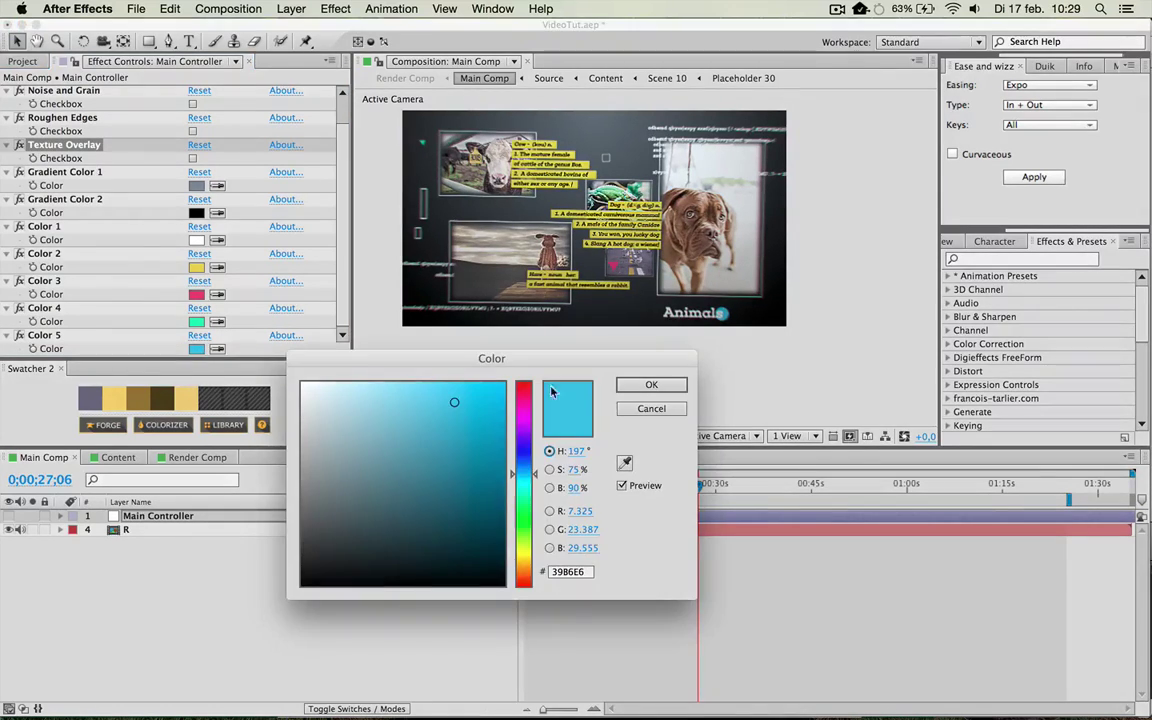
pyautogui.moveTo(375, 402); pyautogui.dragTo(339, 395)
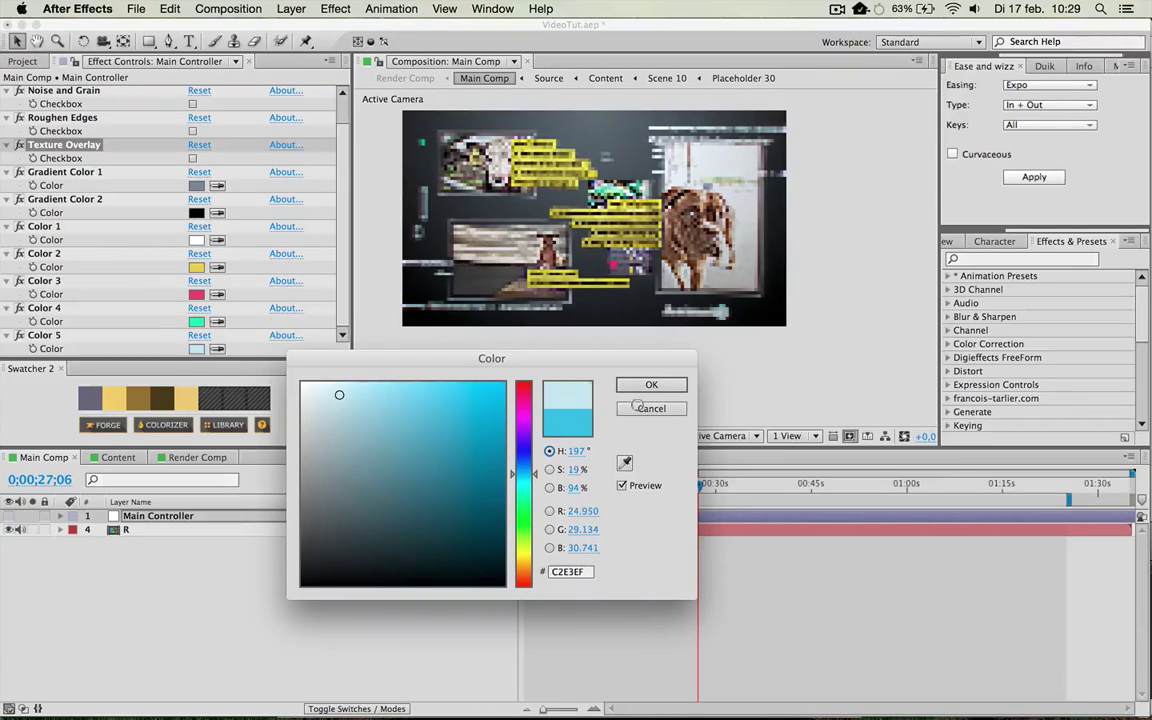
pyautogui.click(637, 405)
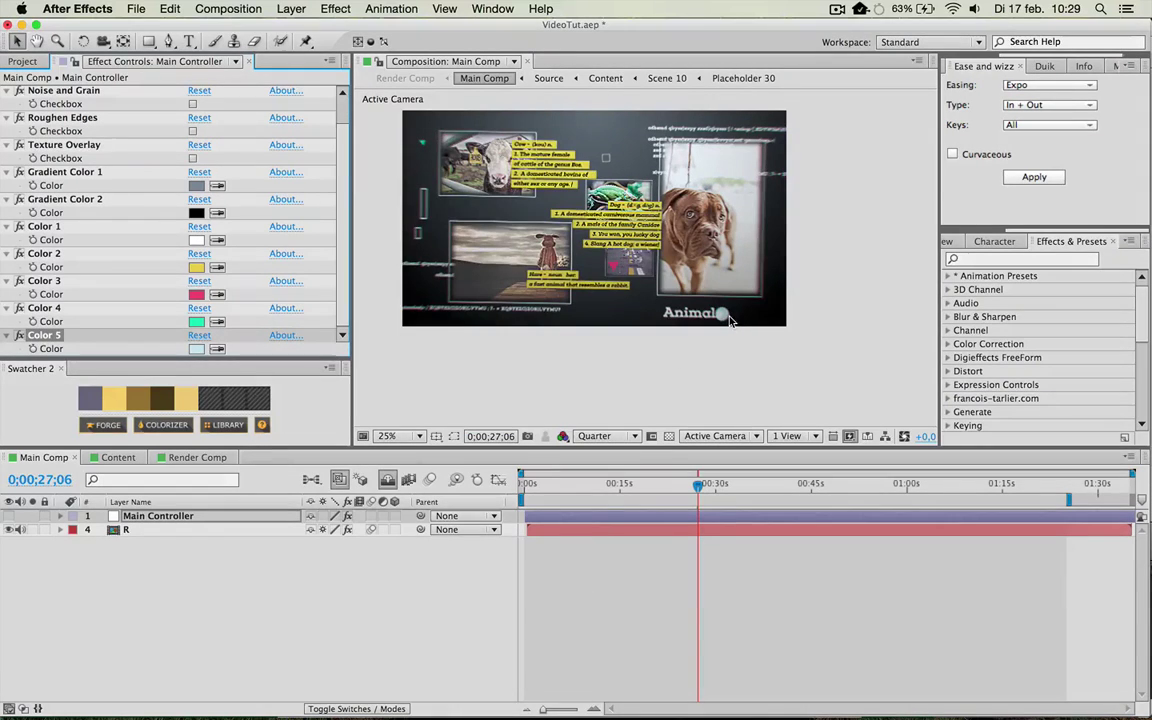
pyautogui.press('super+z')
# Go to 0;00;40;00 in Main Comp and try an off-white Color 2 on the Main Controller, undoing the change
pyautogui.click(779, 484)
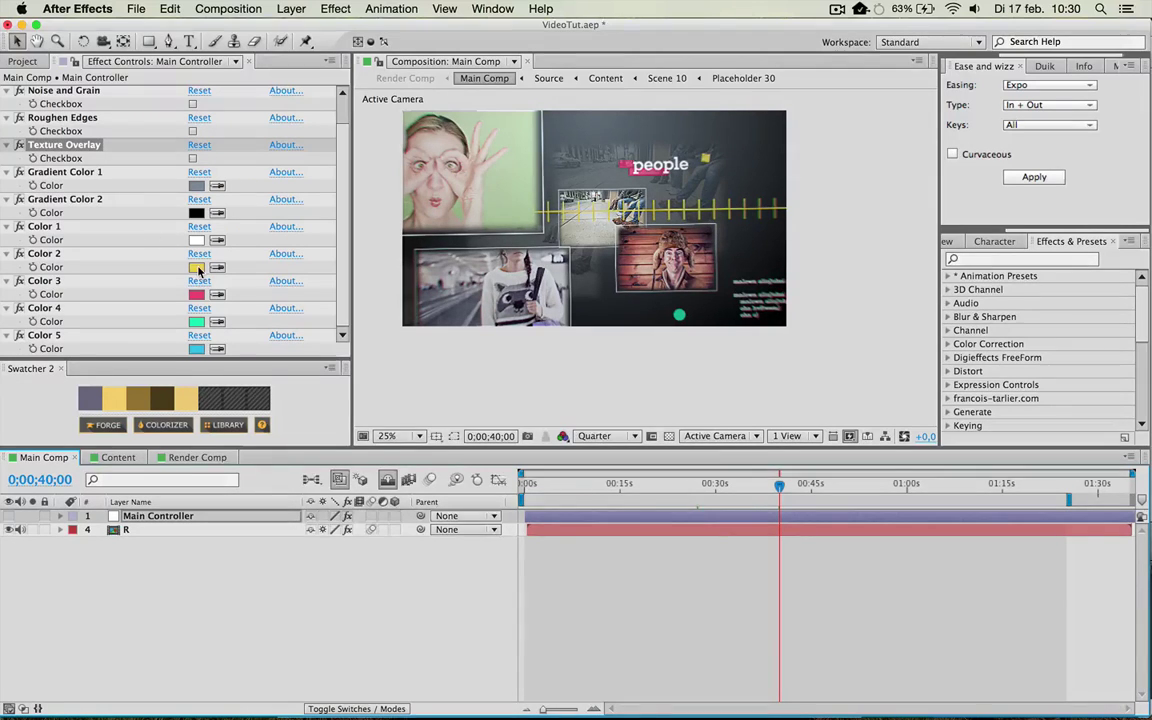
pyautogui.click(198, 268)
pyautogui.click(321, 397)
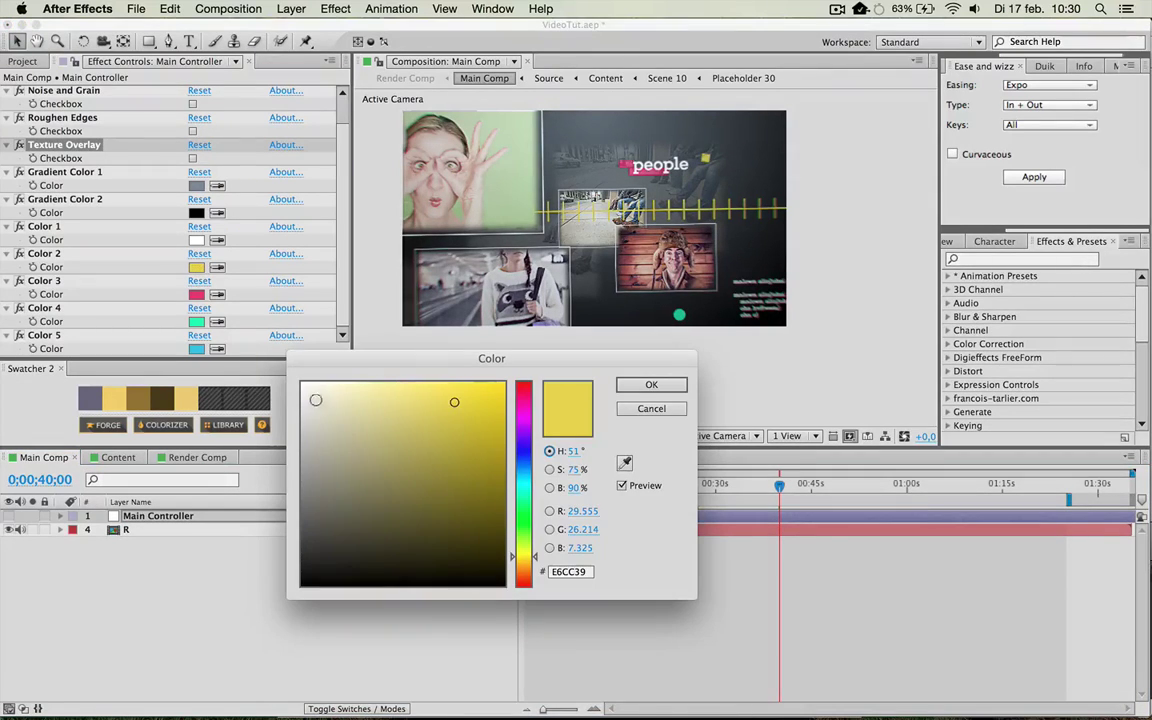
pyautogui.click(651, 386)
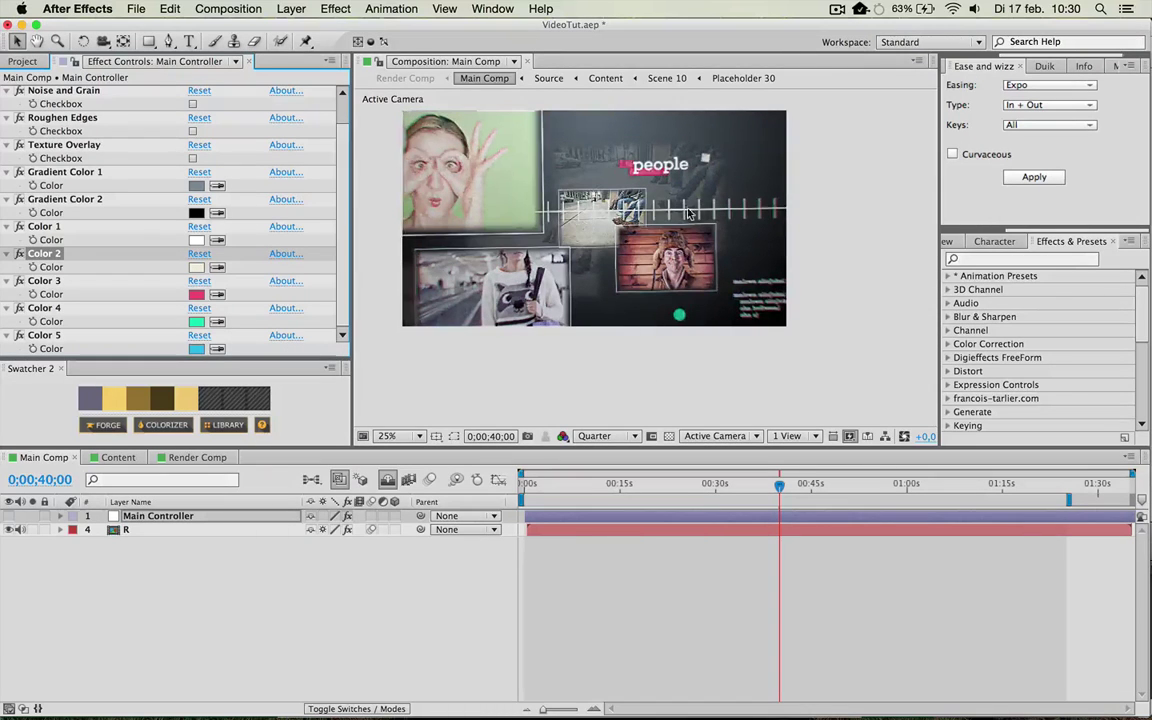
pyautogui.press('super+z')
# Try a darker green as the Main Controller's Color 4, and undo the change
pyautogui.click(196, 321)
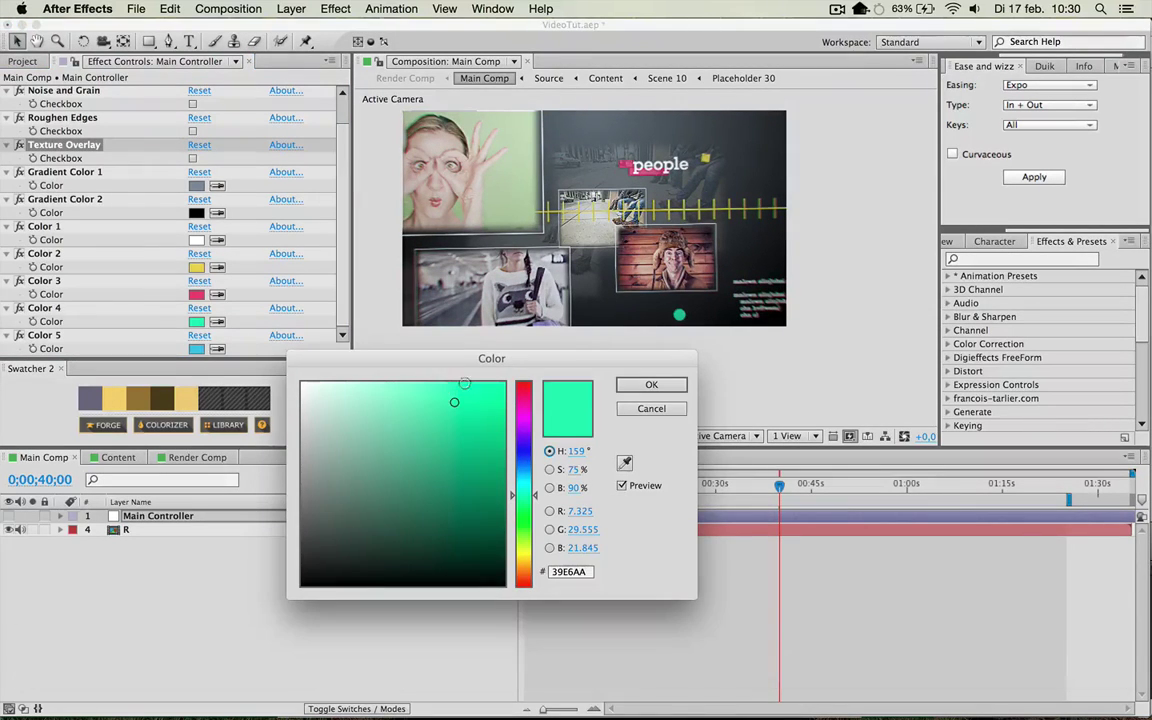
pyautogui.moveTo(464, 383); pyautogui.dragTo(463, 483)
pyautogui.click(651, 385)
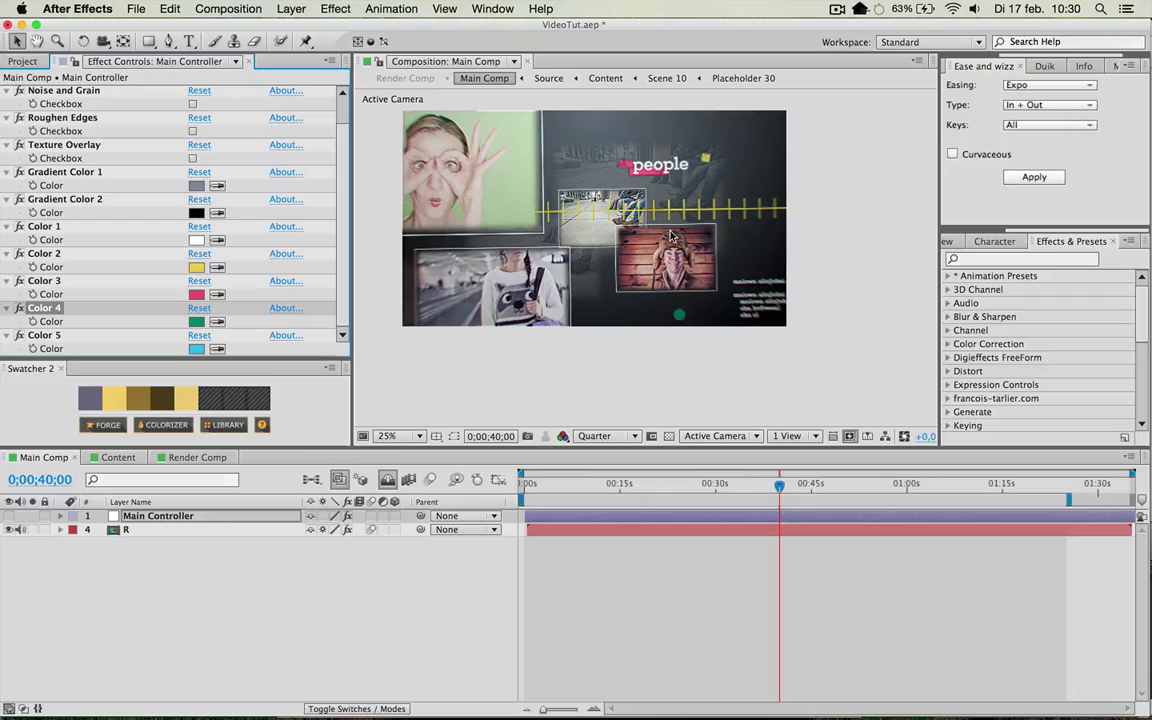
pyautogui.press('super+z')
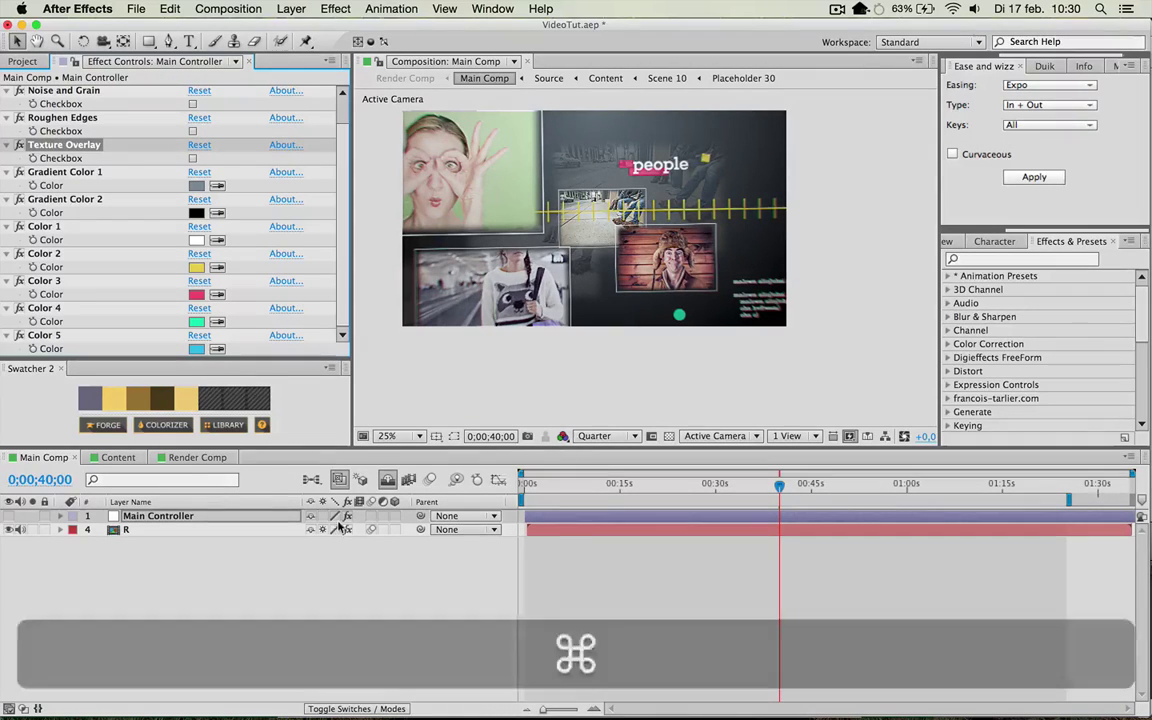
# Look over the project folders and the Render Comp, Content and Main Comp compositions
pyautogui.scroll(1, 141, 186)
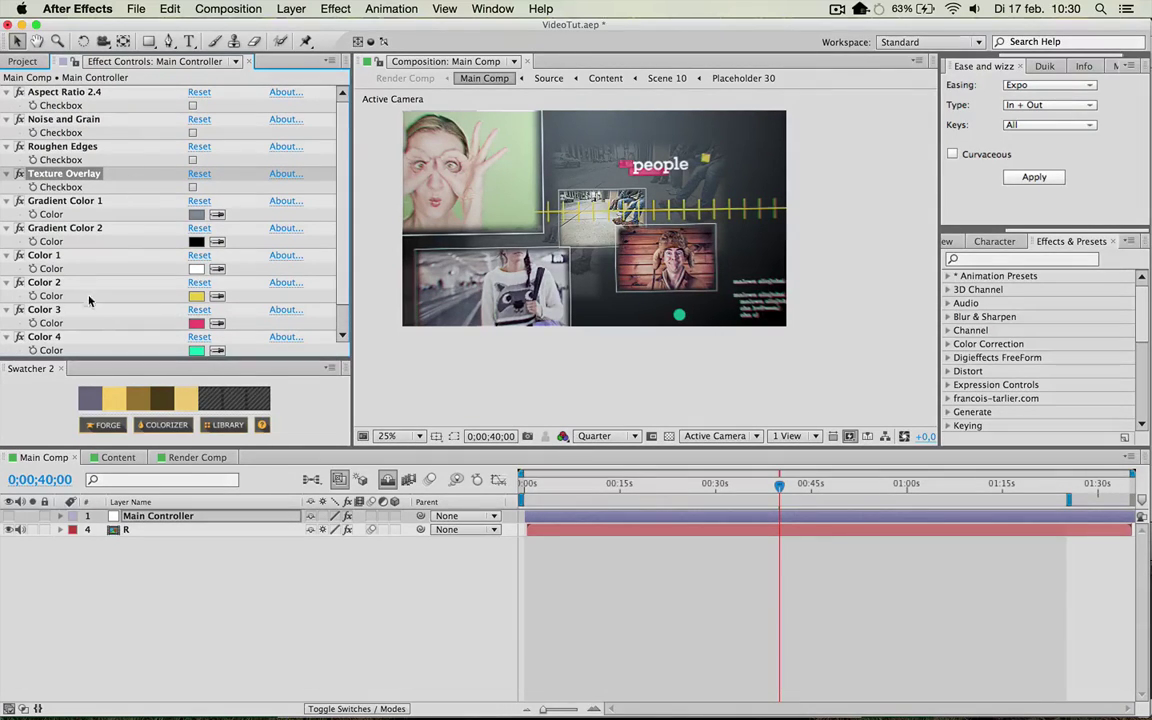
pyautogui.click(21, 61)
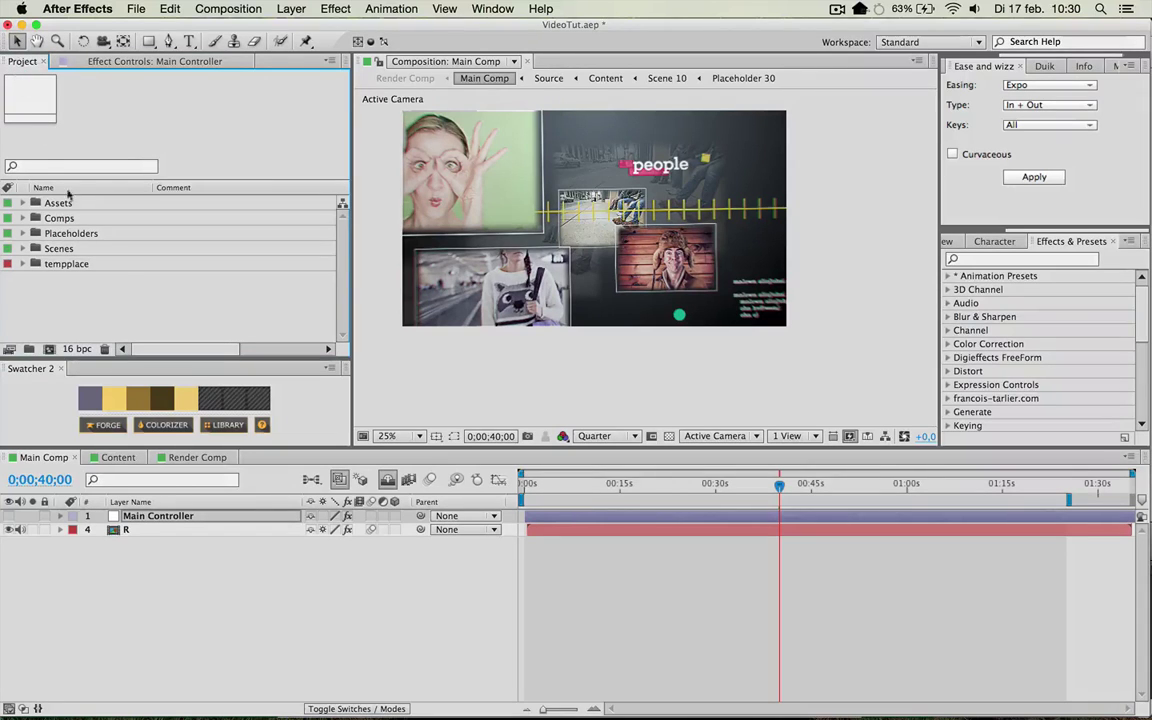
pyautogui.click(184, 457)
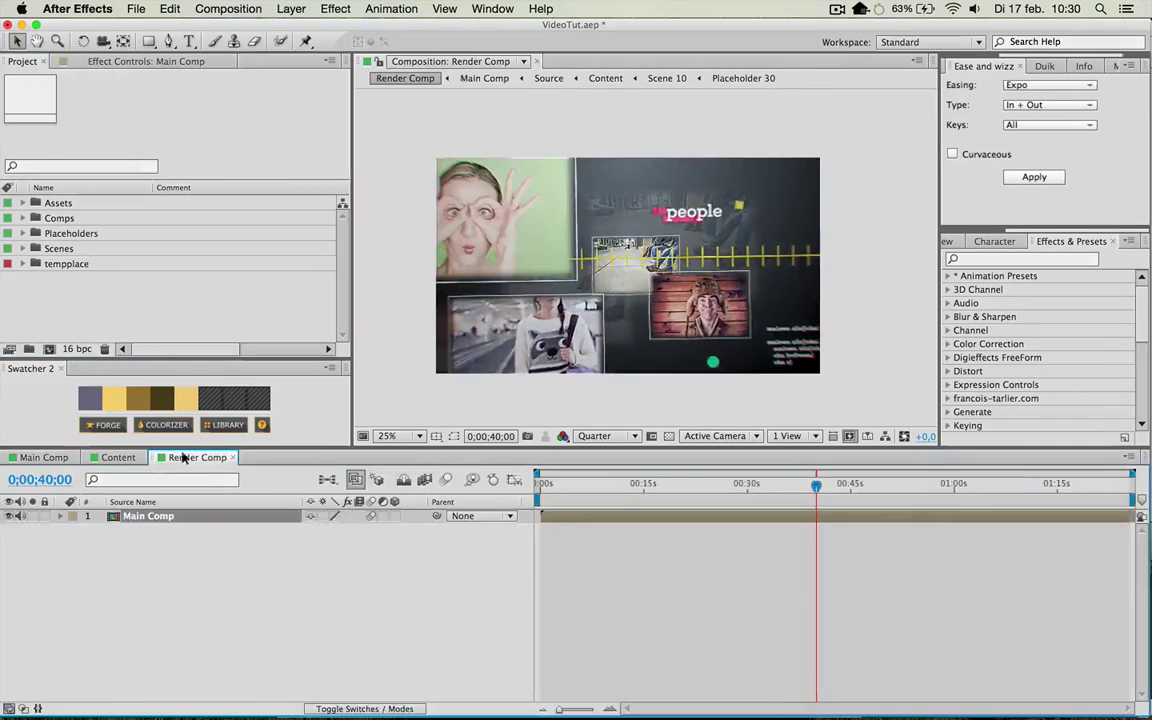
pyautogui.click(112, 458)
pyautogui.click(46, 458)
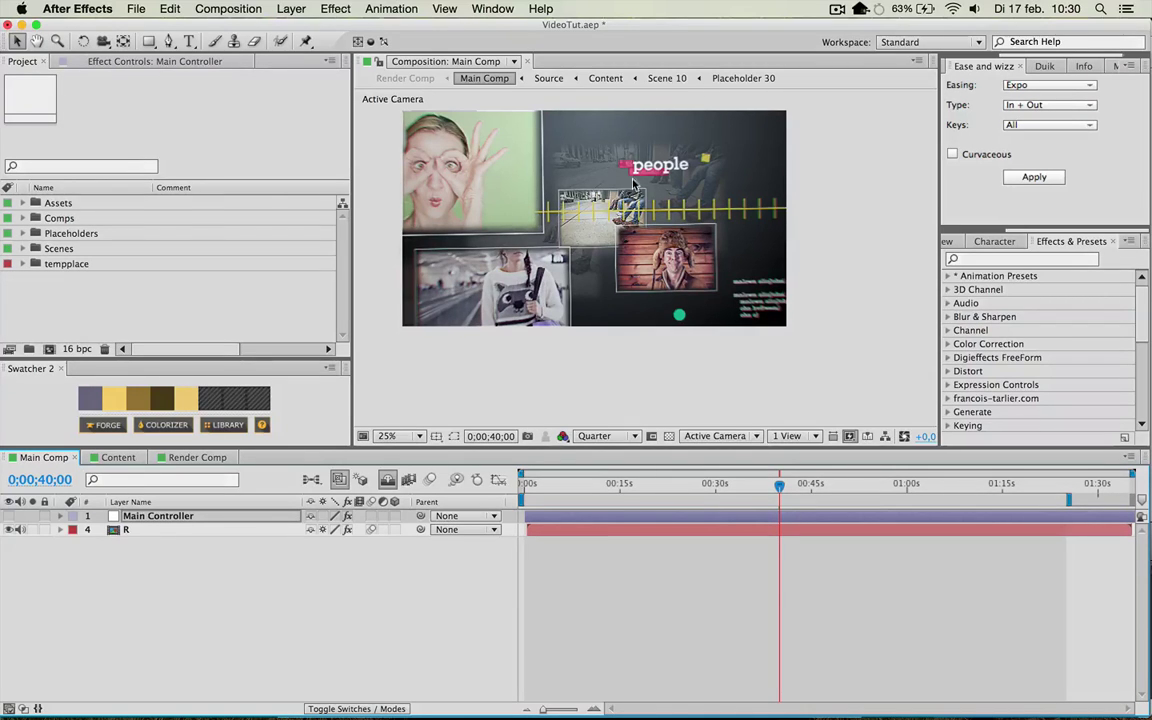
# Lock the Camera layer in the Content composition
pyautogui.click(110, 458)
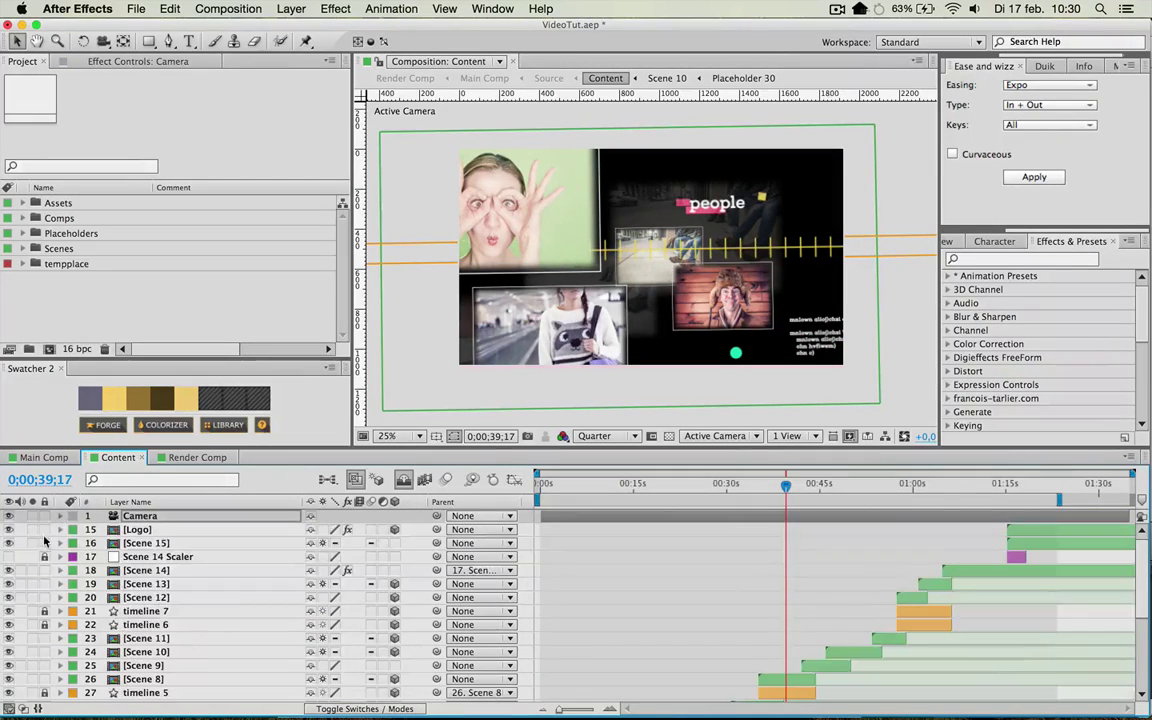
pyautogui.click(44, 516)
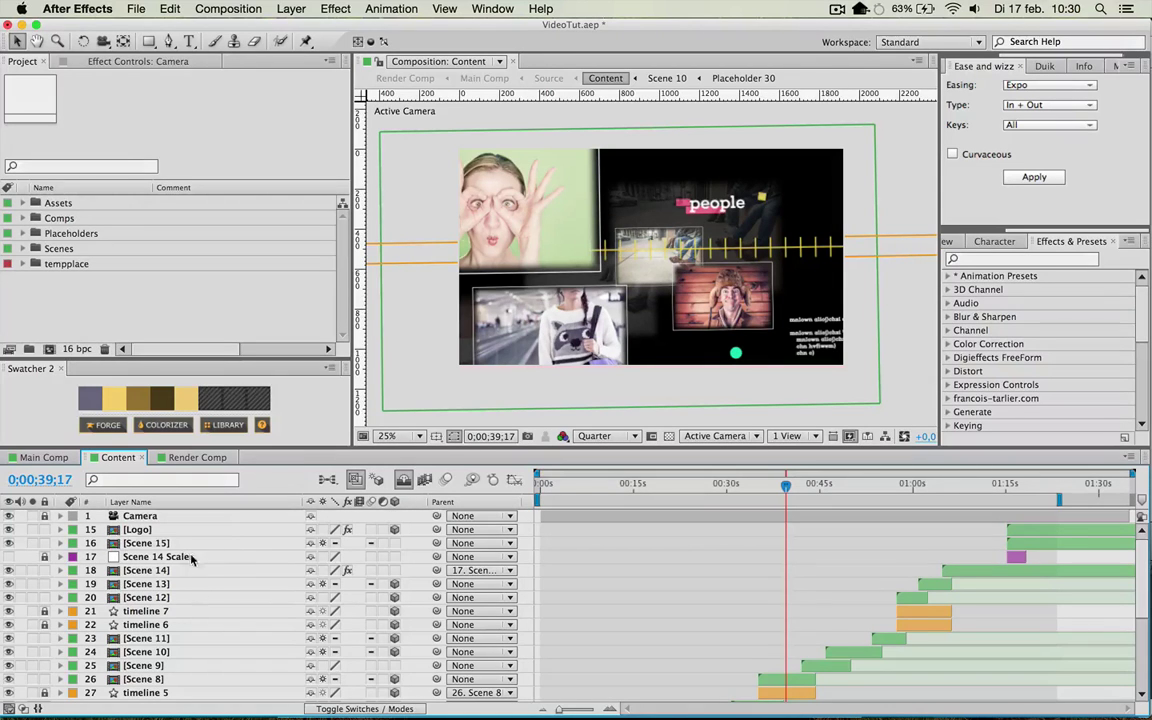
# Open the Scene 1 composition from Content and scrub back to 0;00;26;18 to examine its text
pyautogui.scroll(-10, 213, 543)
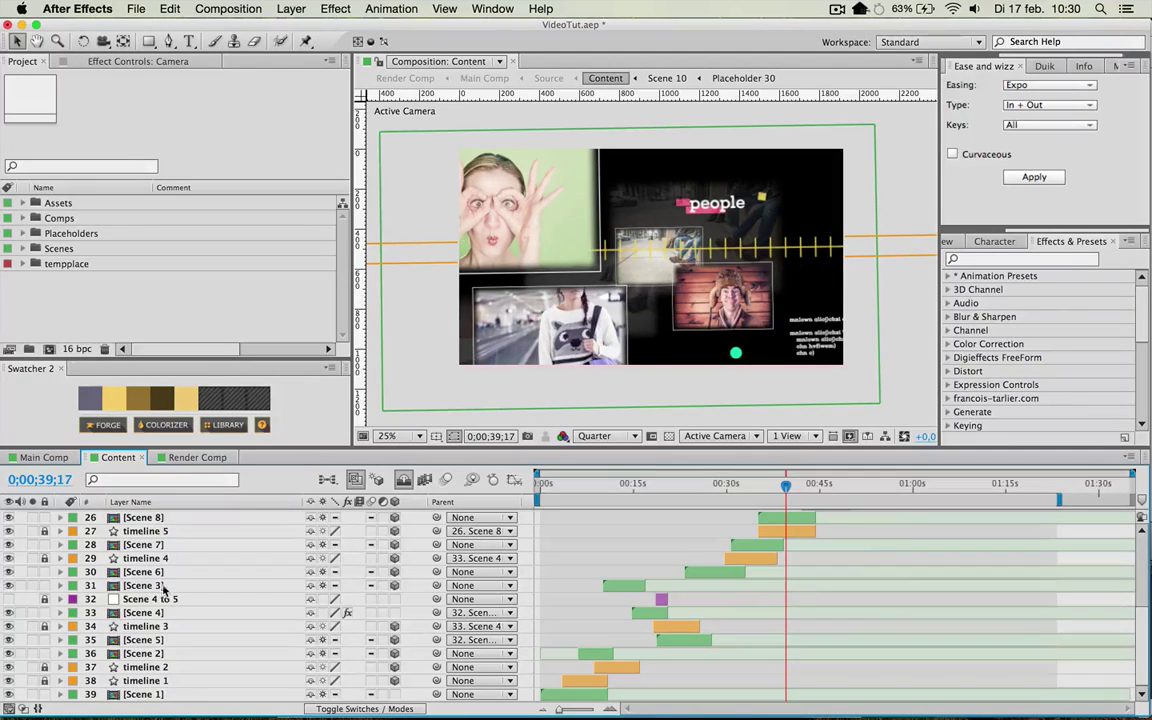
pyautogui.doubleClick(155, 695)
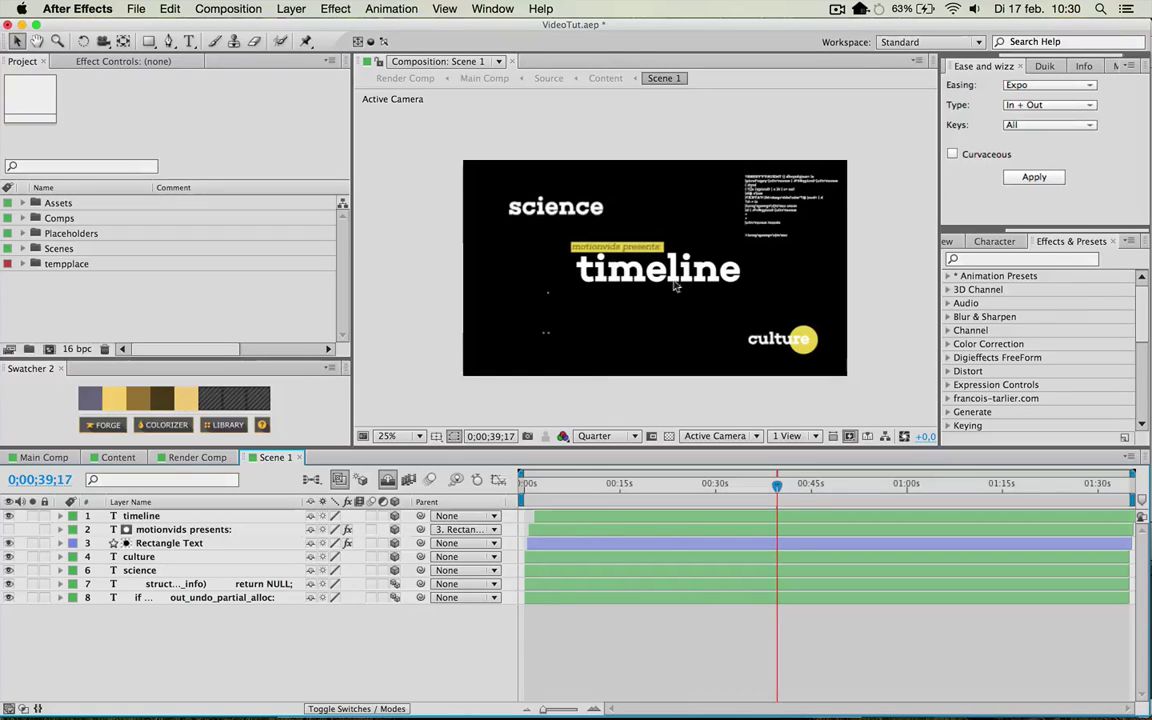
pyautogui.click(735, 490)
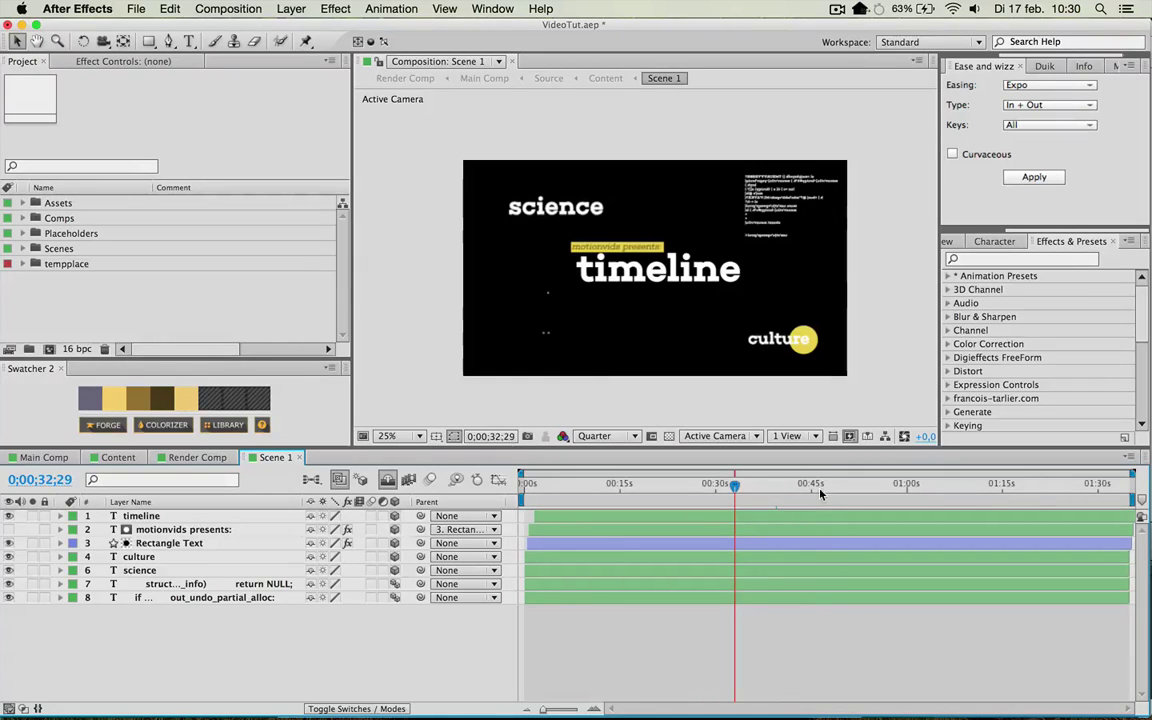
pyautogui.moveTo(813, 490); pyautogui.dragTo(689, 484)
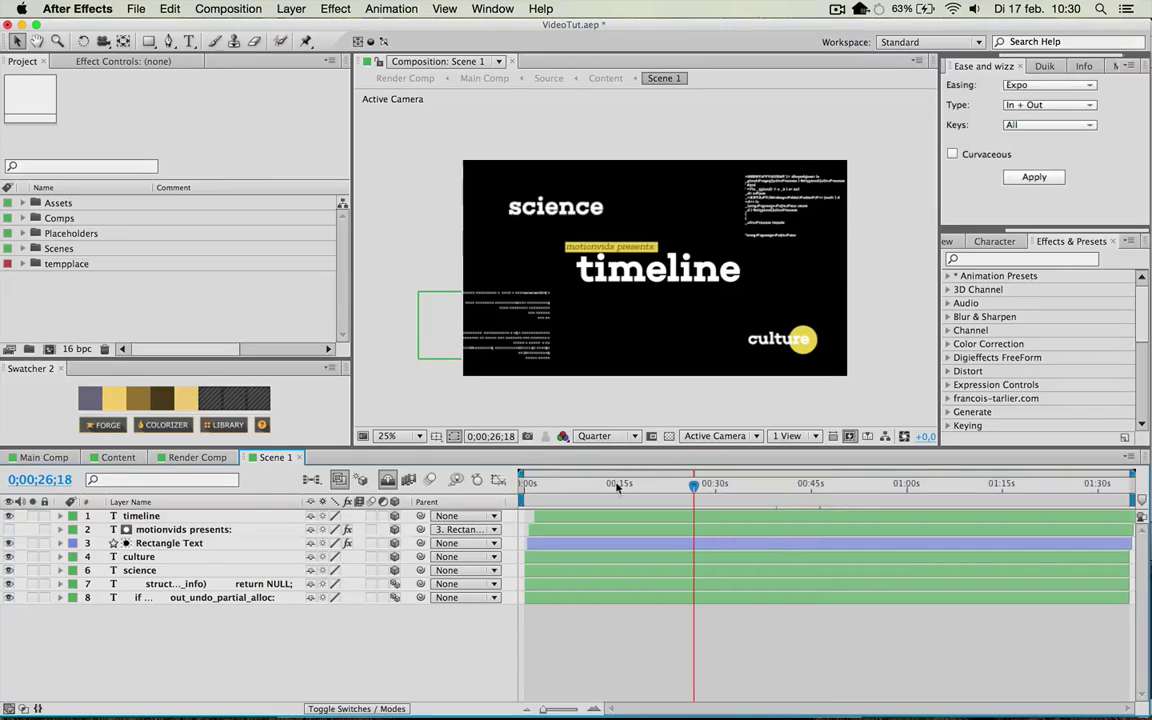
pyautogui.click(590, 265)
pyautogui.click(128, 647)
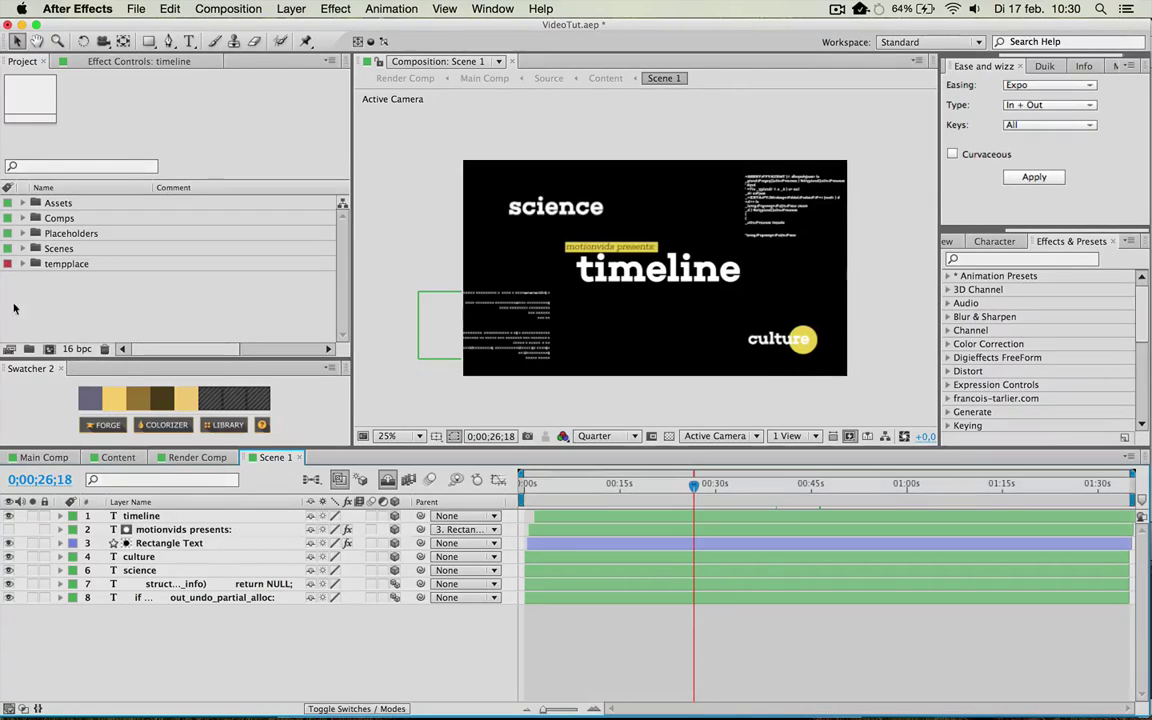
# Check the effects of Main Comp's Main Controller and of the Rectangle Text and culture layers in Scene 1
pyautogui.click(44, 457)
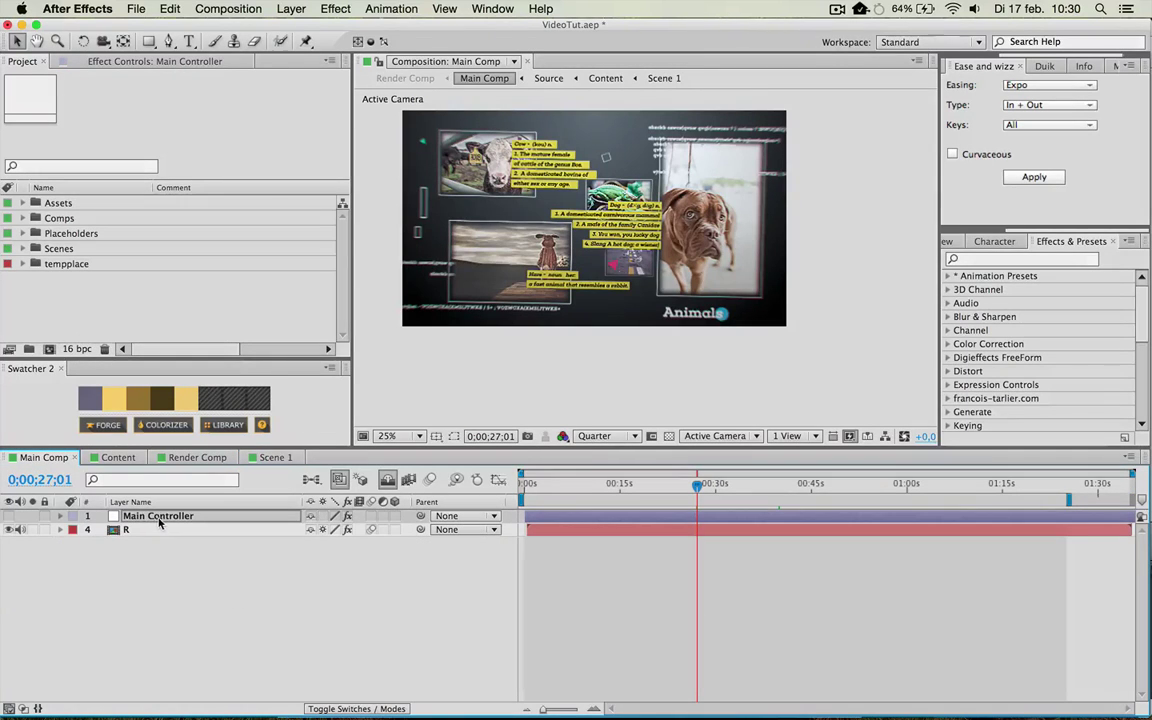
pyautogui.click(114, 60)
pyautogui.click(270, 458)
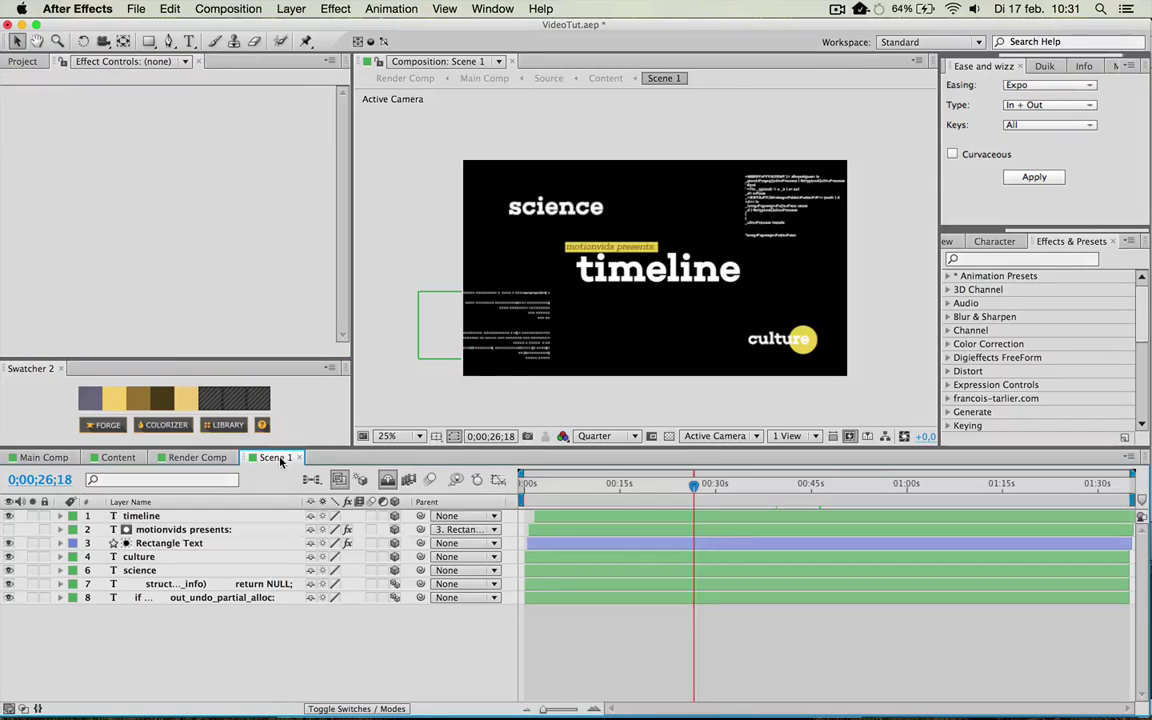
pyautogui.click(278, 545)
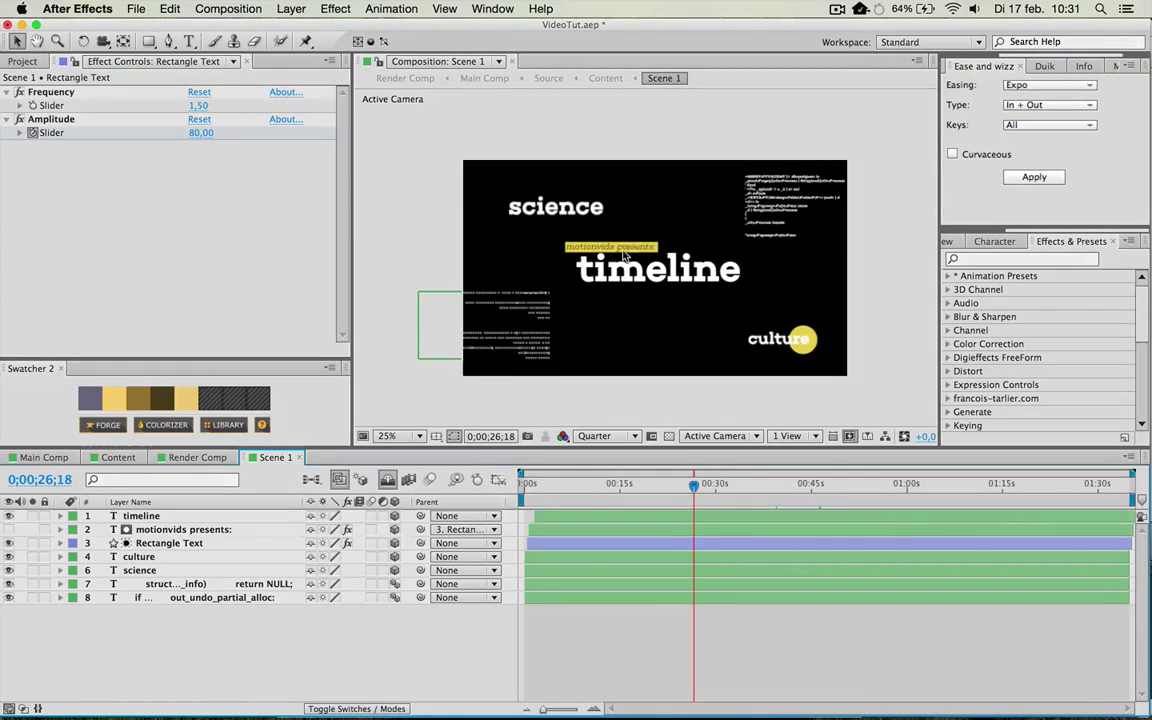
pyautogui.click(803, 345)
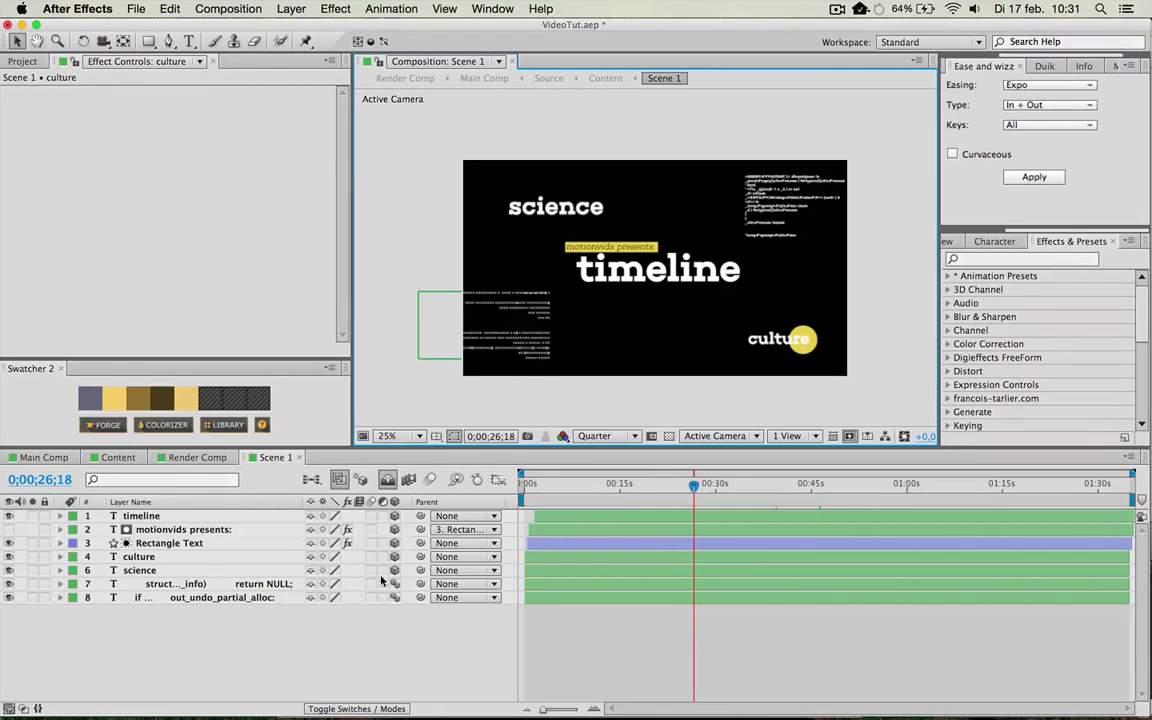
# Reveal the hidden shy layers in Scene 1, unlock the Circle layer and inspect its Color expression
pyautogui.click(388, 480)
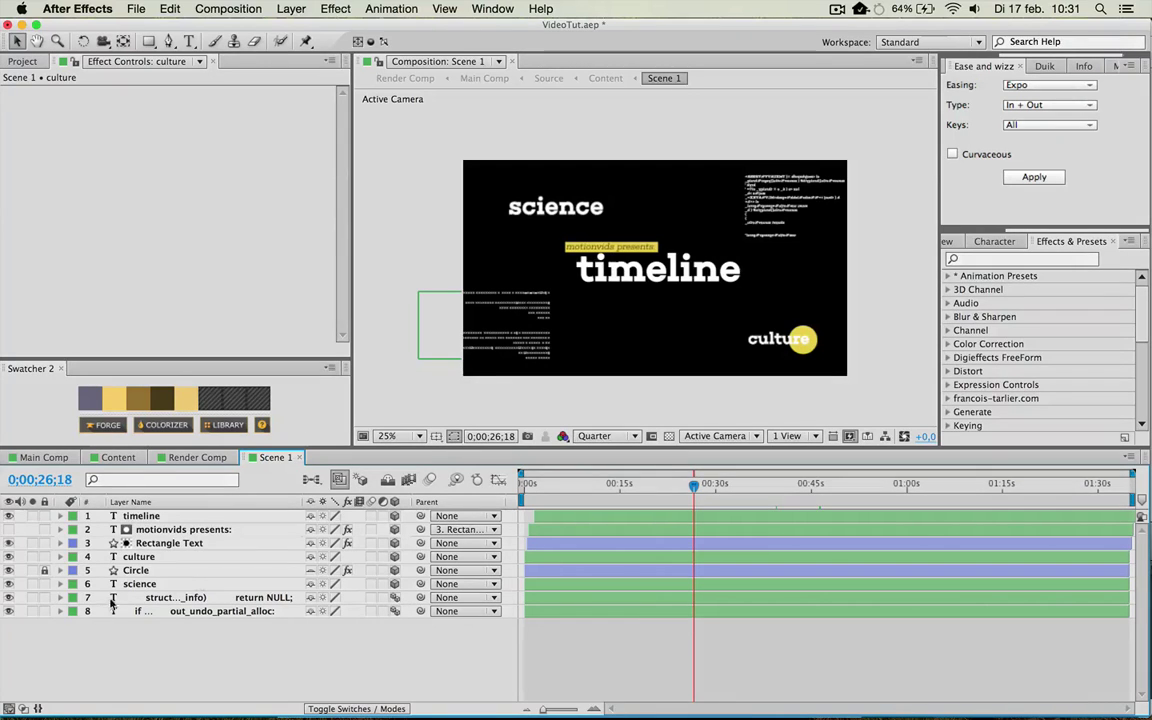
pyautogui.click(136, 570)
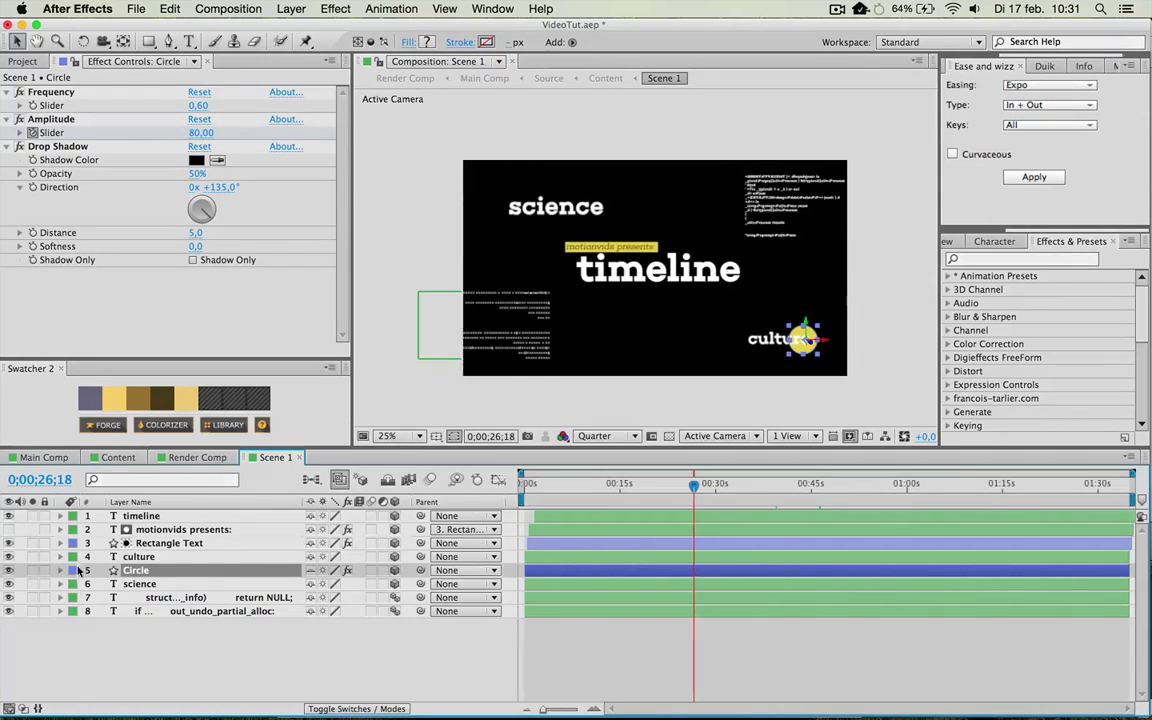
pyautogui.press('u')
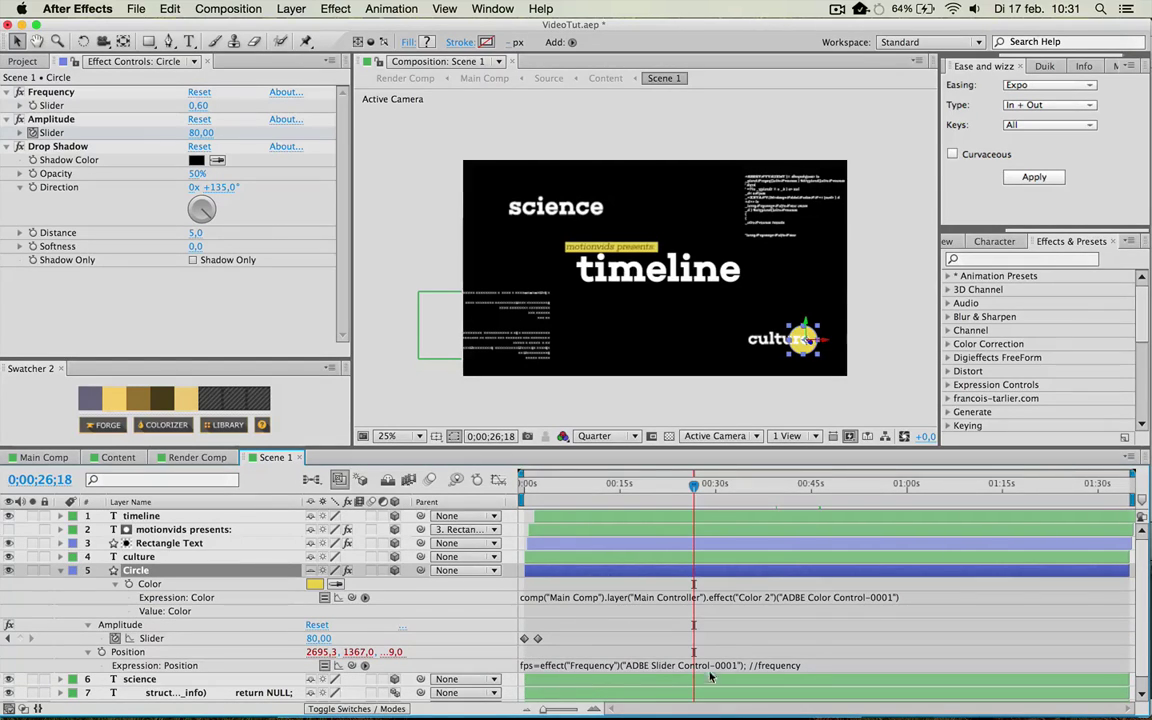
pyautogui.click(268, 603)
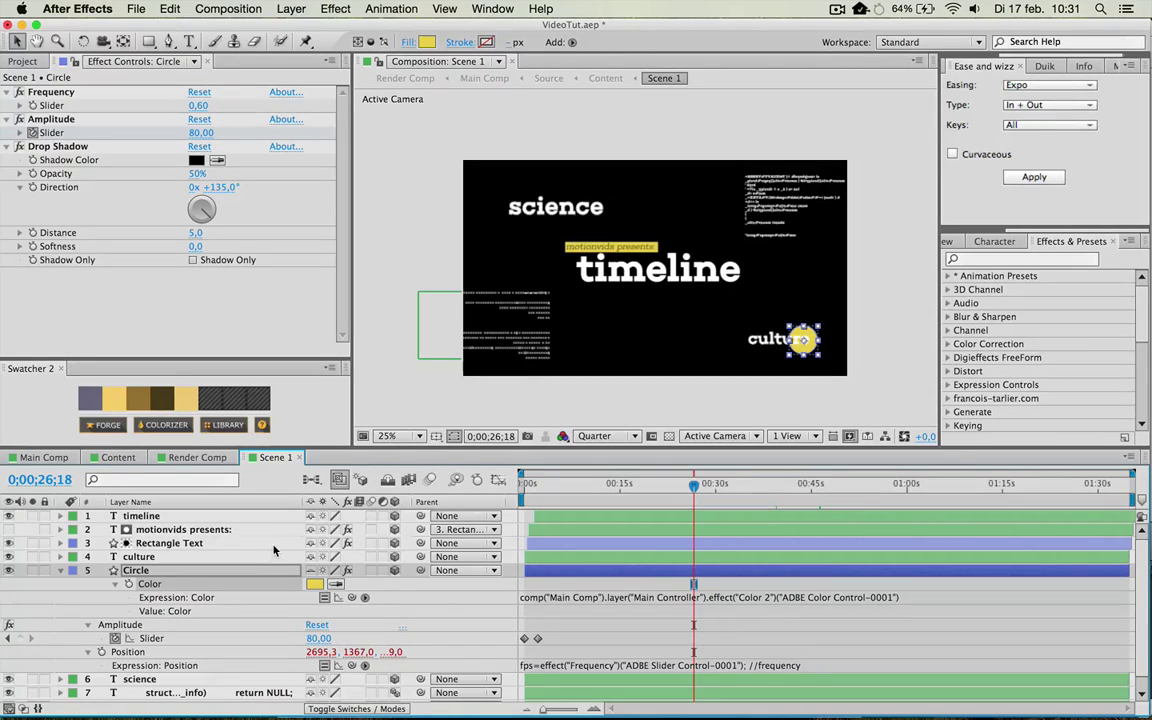
pyautogui.click(324, 598)
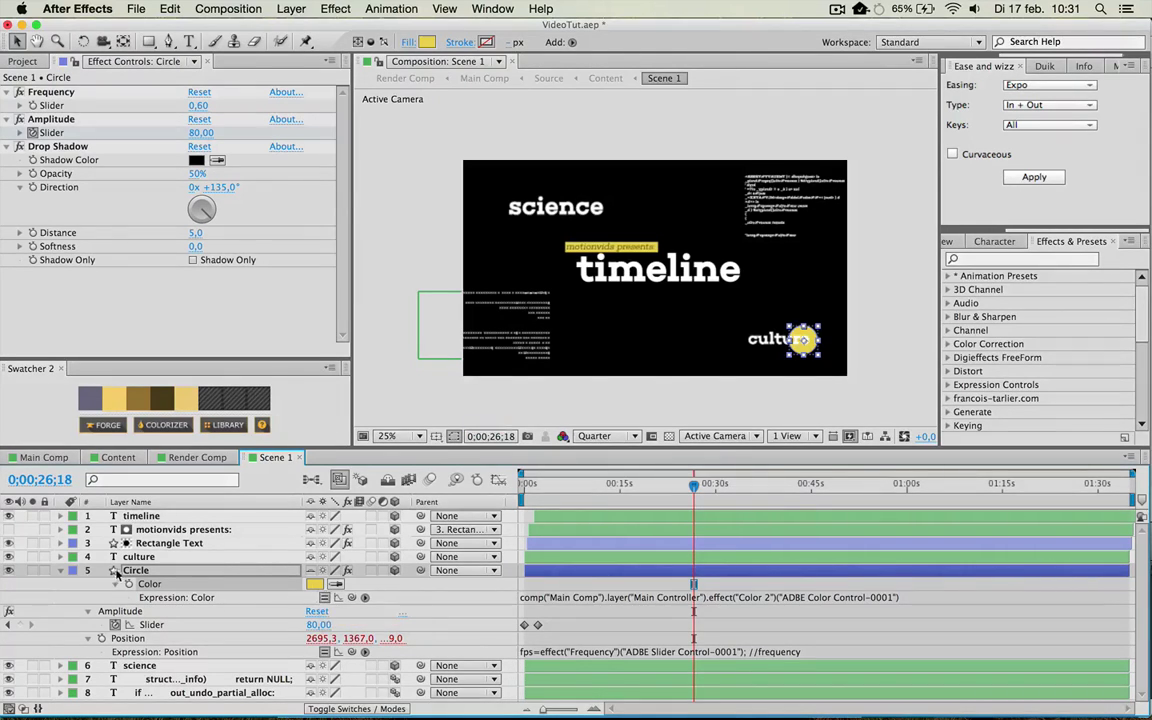
pyautogui.click(60, 571)
# Try a Generate Fill effect on the Circle layer, and delete the effect
pyautogui.click(335, 9)
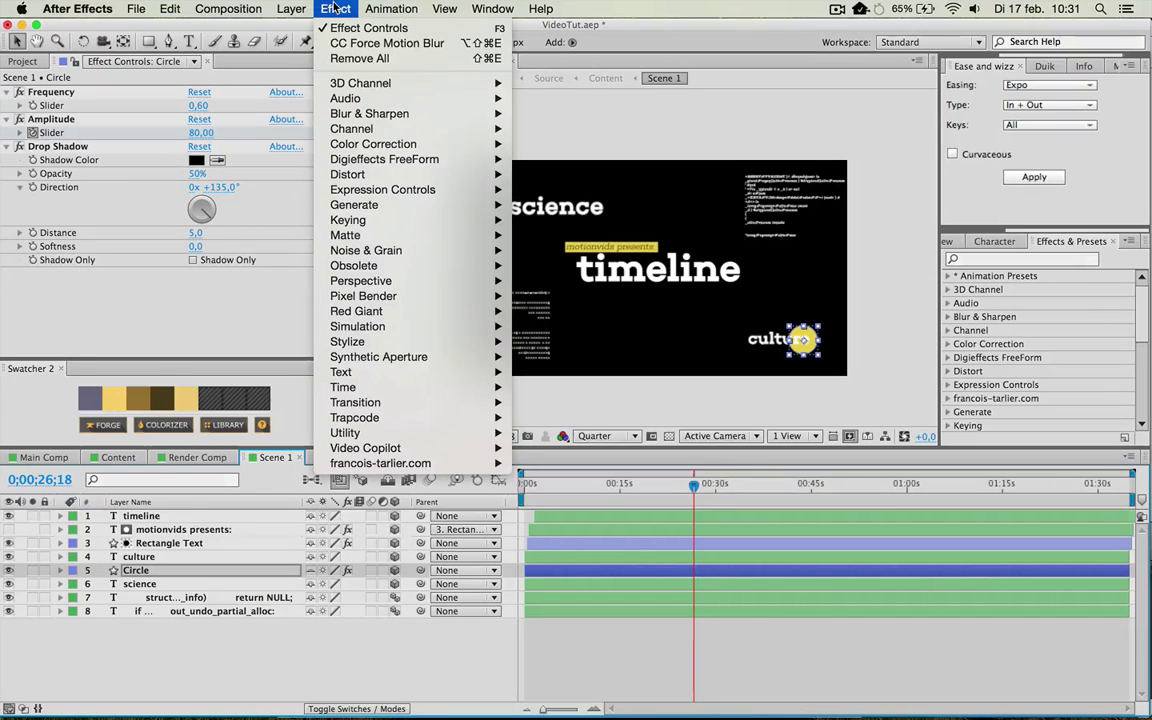
pyautogui.moveTo(470, 204)
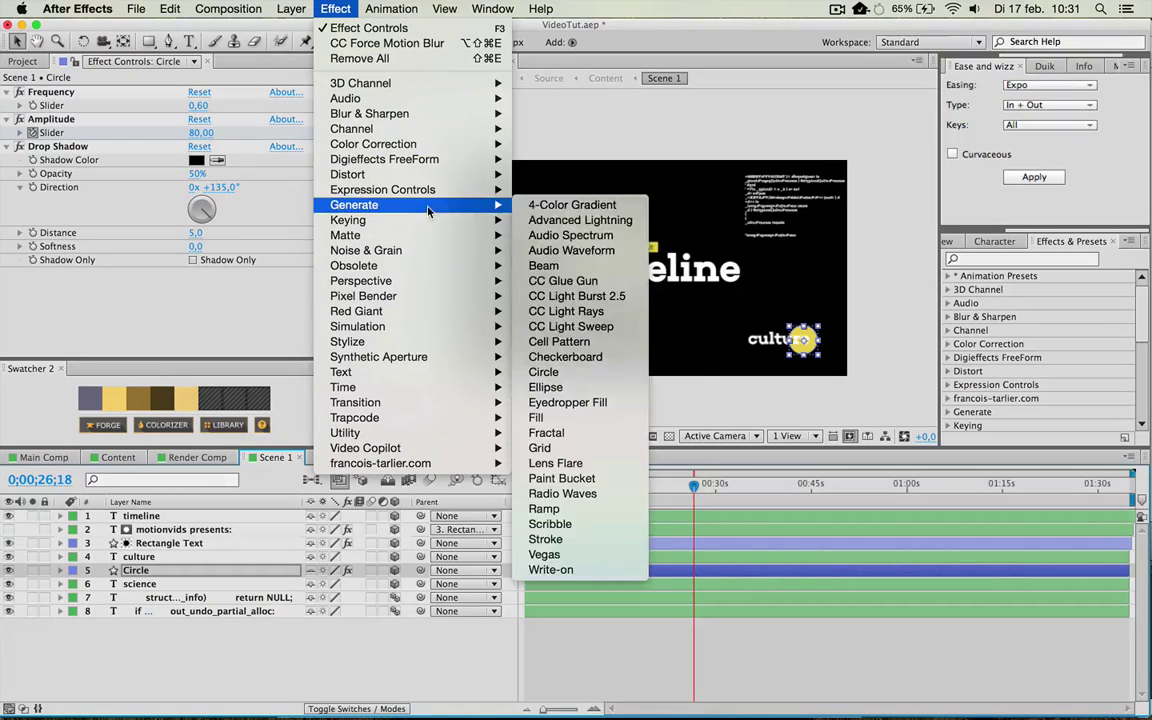
pyautogui.click(536, 417)
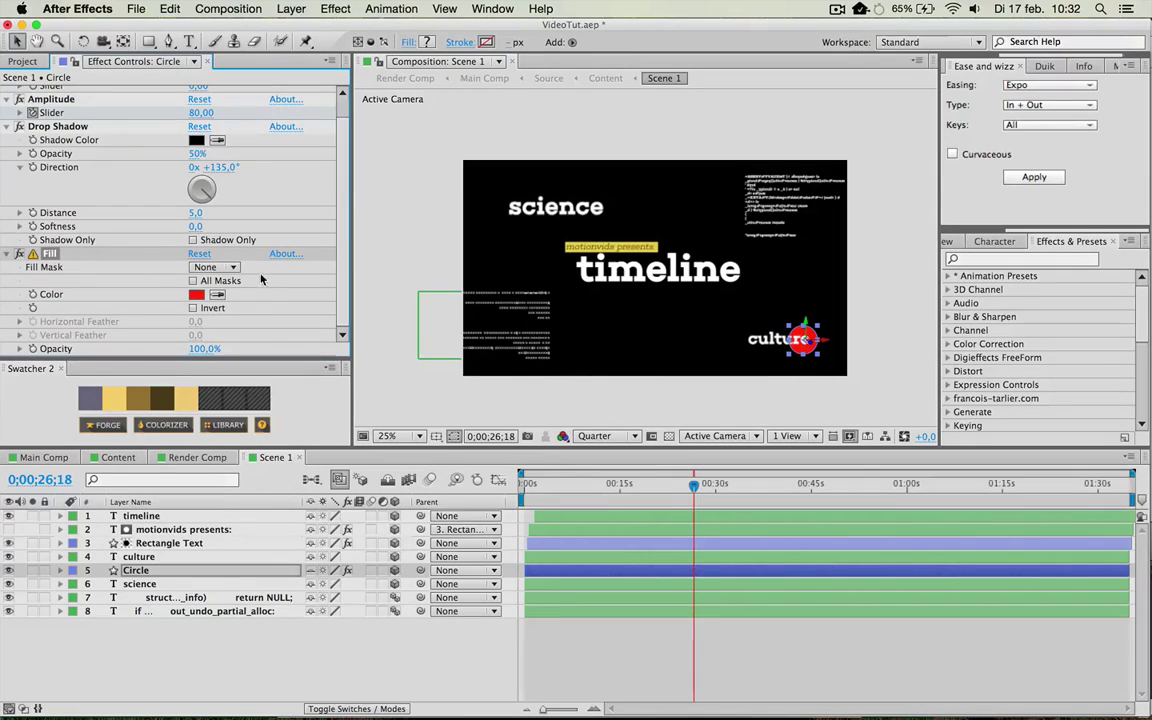
pyautogui.press('BackSpace')
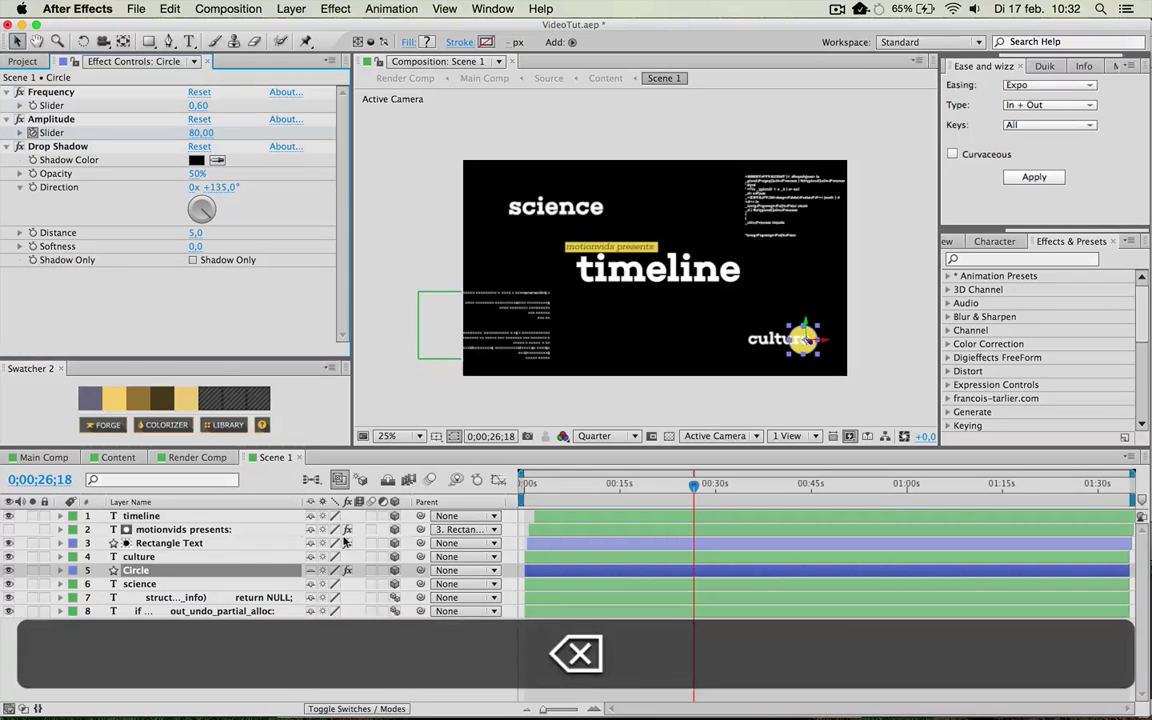
# Lock the Circle layer again and hide the shy layers in Scene 1
pyautogui.click(44, 570)
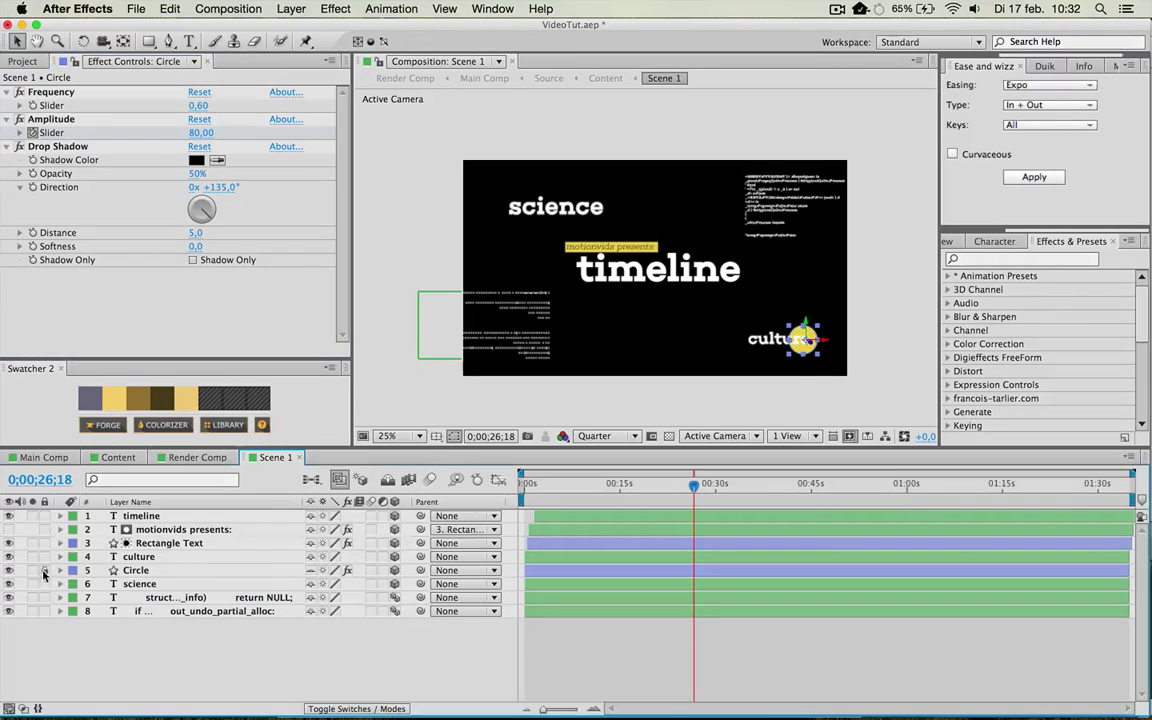
pyautogui.click(388, 481)
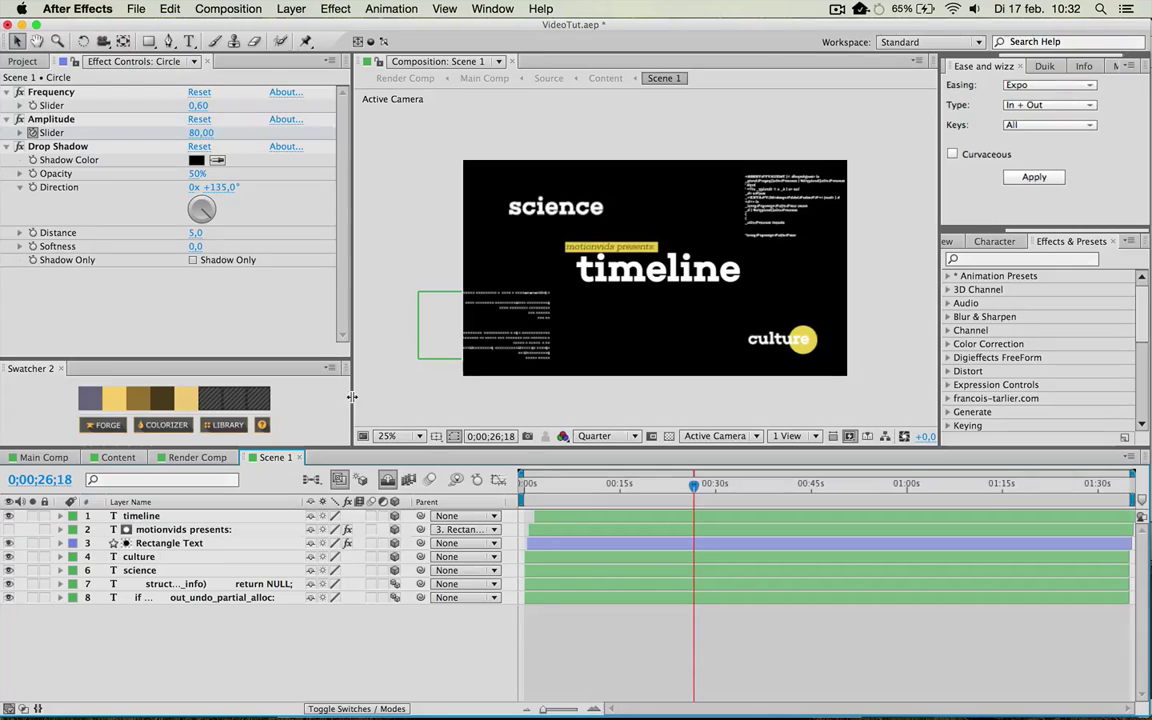
# Select the timeline text layer and show the character settings, closing and reopening them once
pyautogui.click(241, 518)
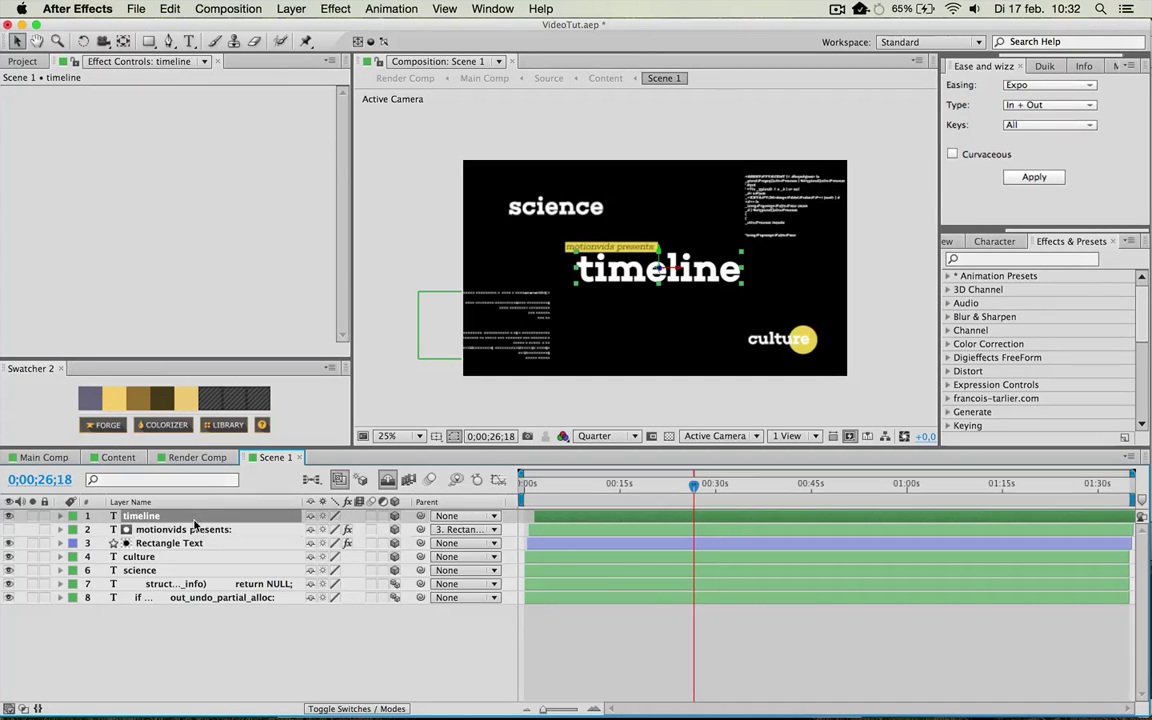
pyautogui.click(992, 242)
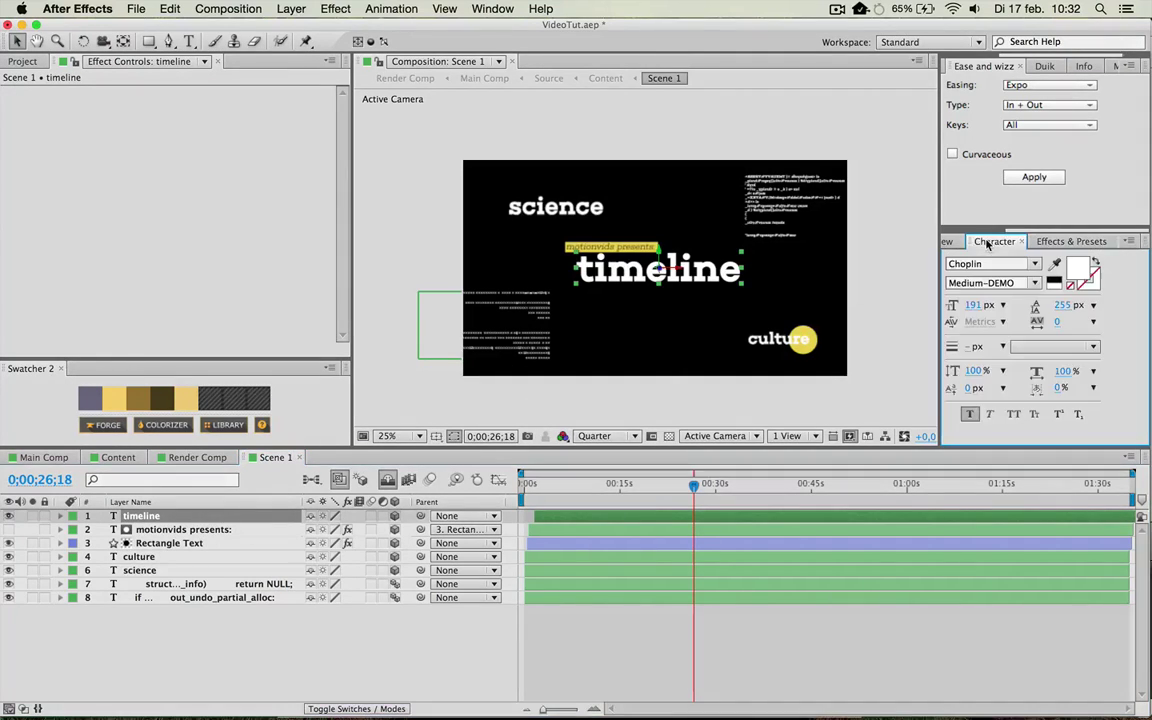
pyautogui.click(493, 8)
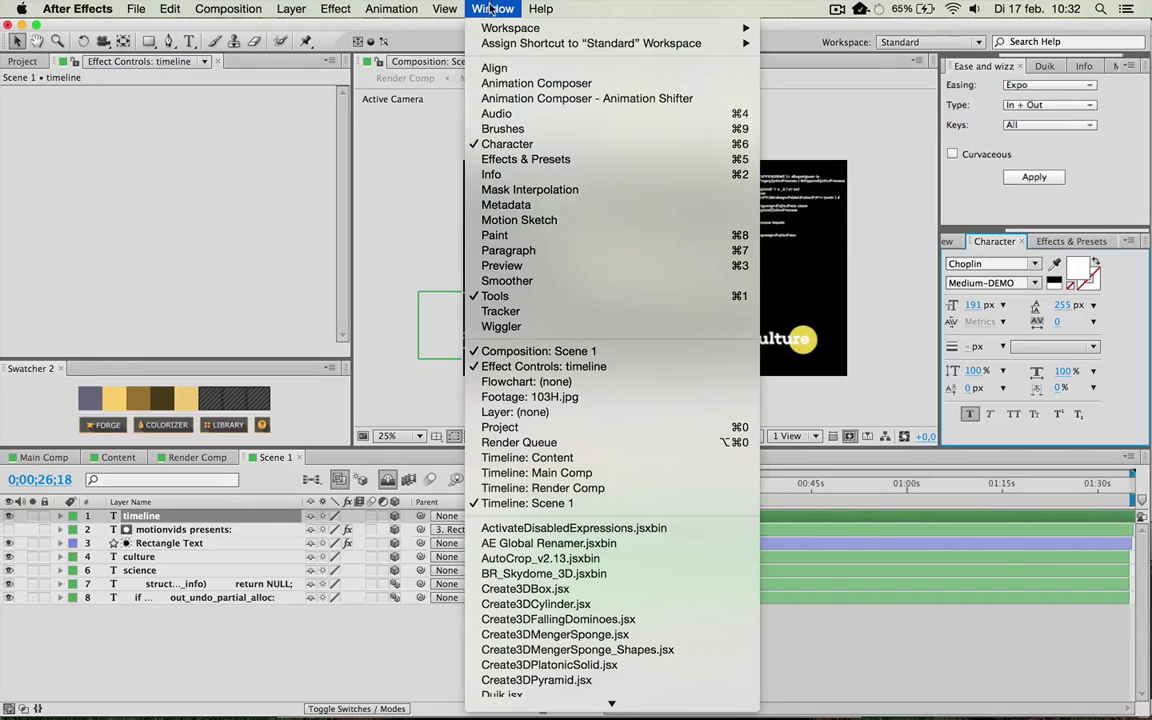
pyautogui.click(535, 145)
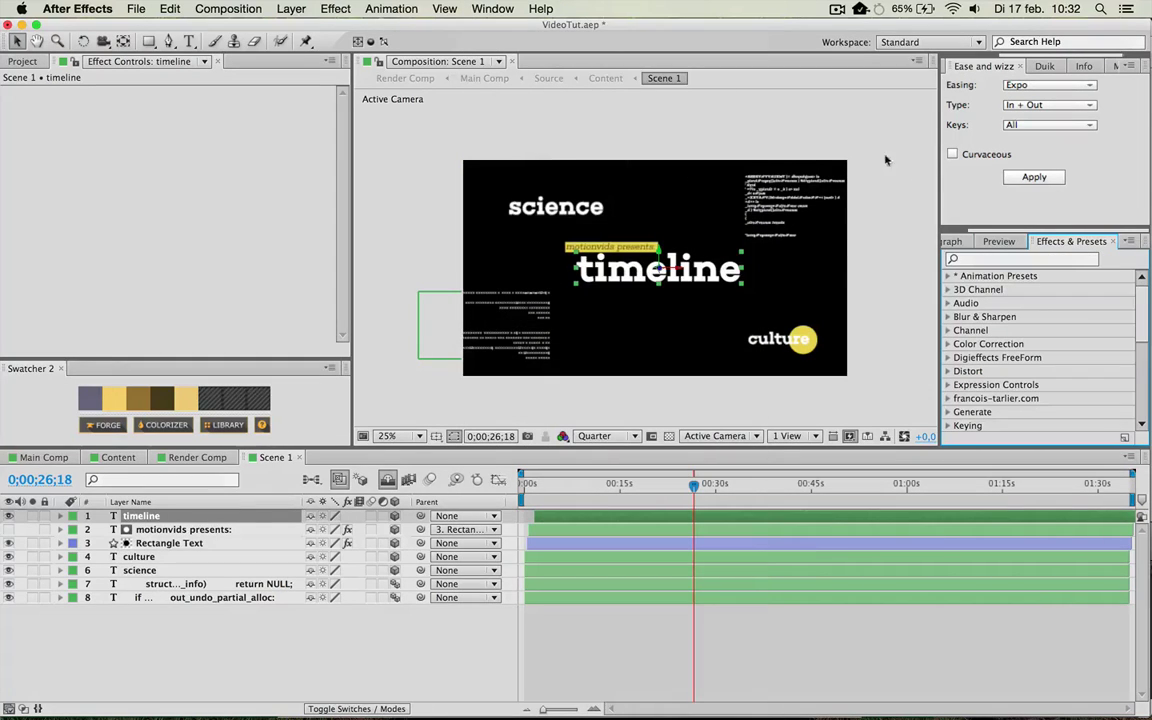
pyautogui.click(493, 8)
pyautogui.click(530, 140)
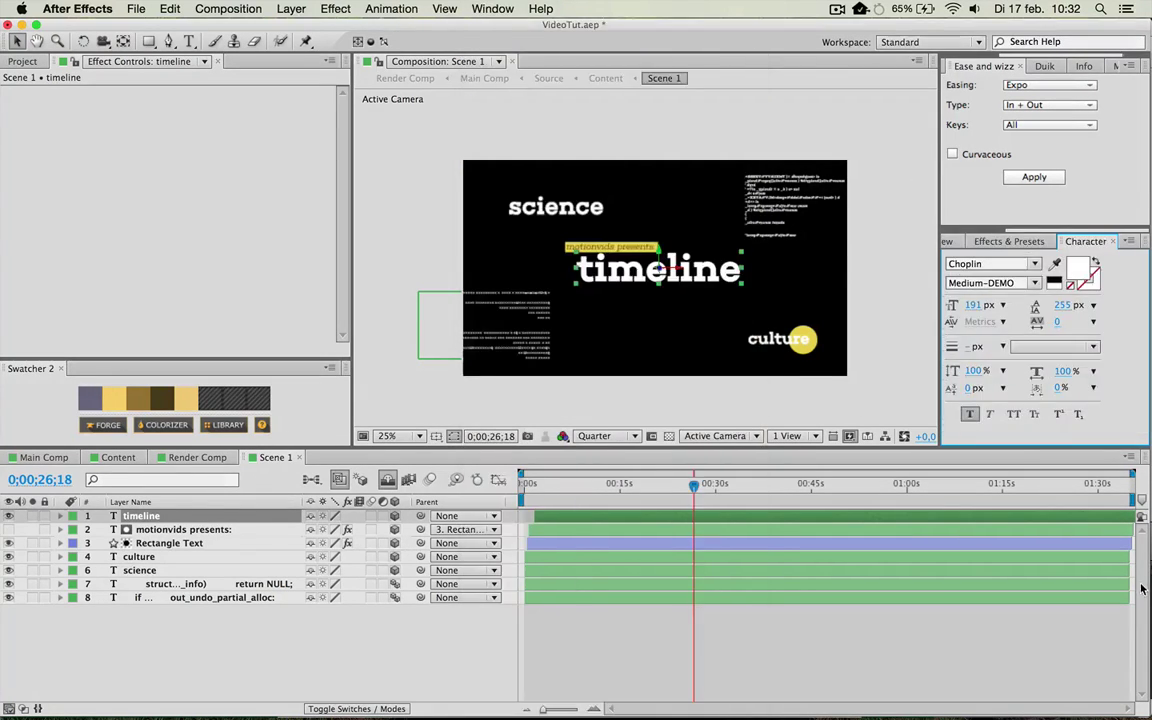
# Change the fill color of the timeline text layer in Scene 1 to bright red
pyautogui.click(132, 531)
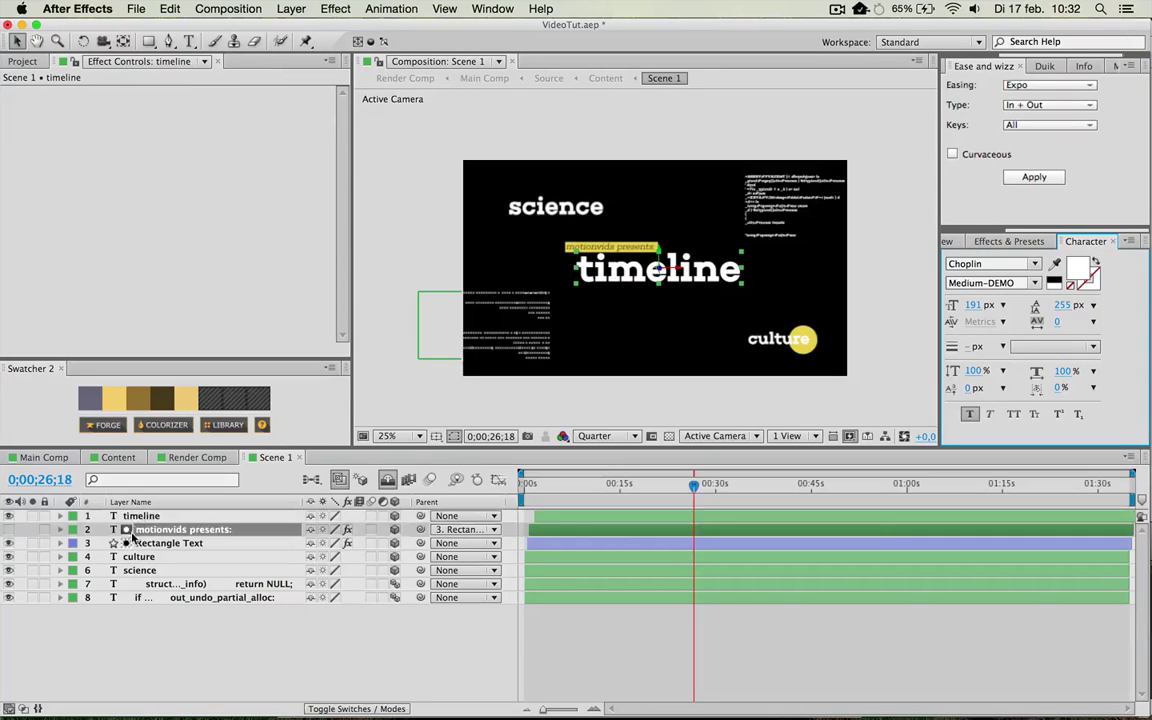
pyautogui.click(138, 517)
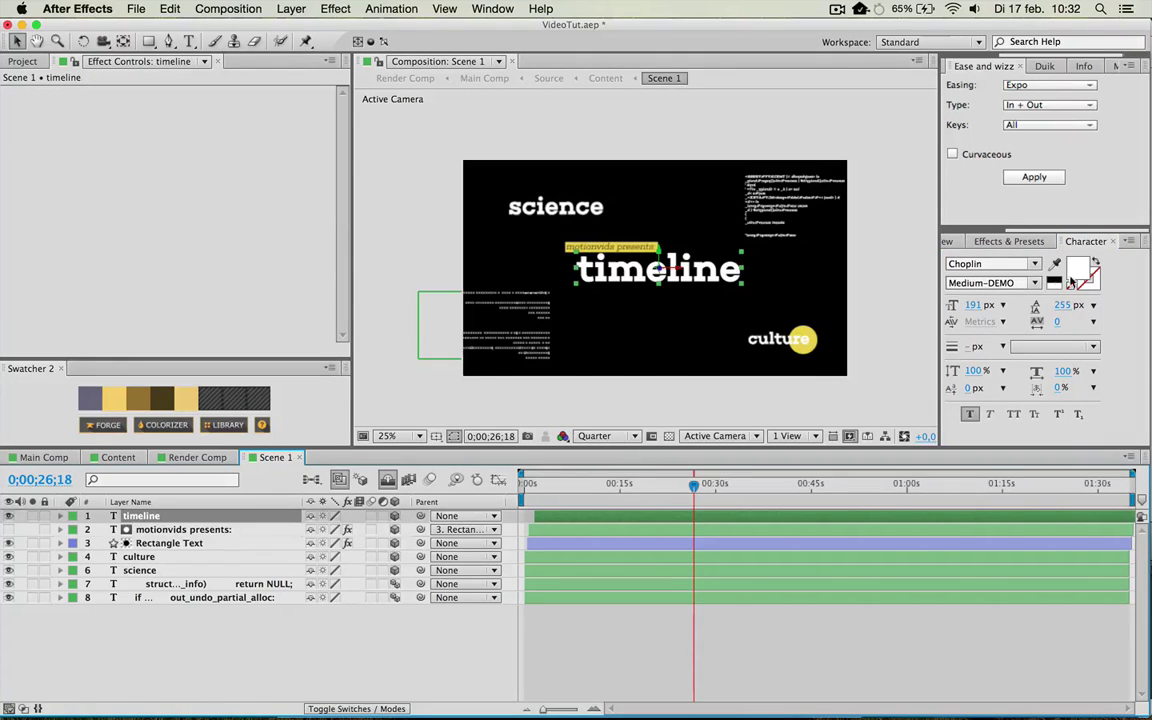
pyautogui.click(1078, 272)
pyautogui.click(455, 478)
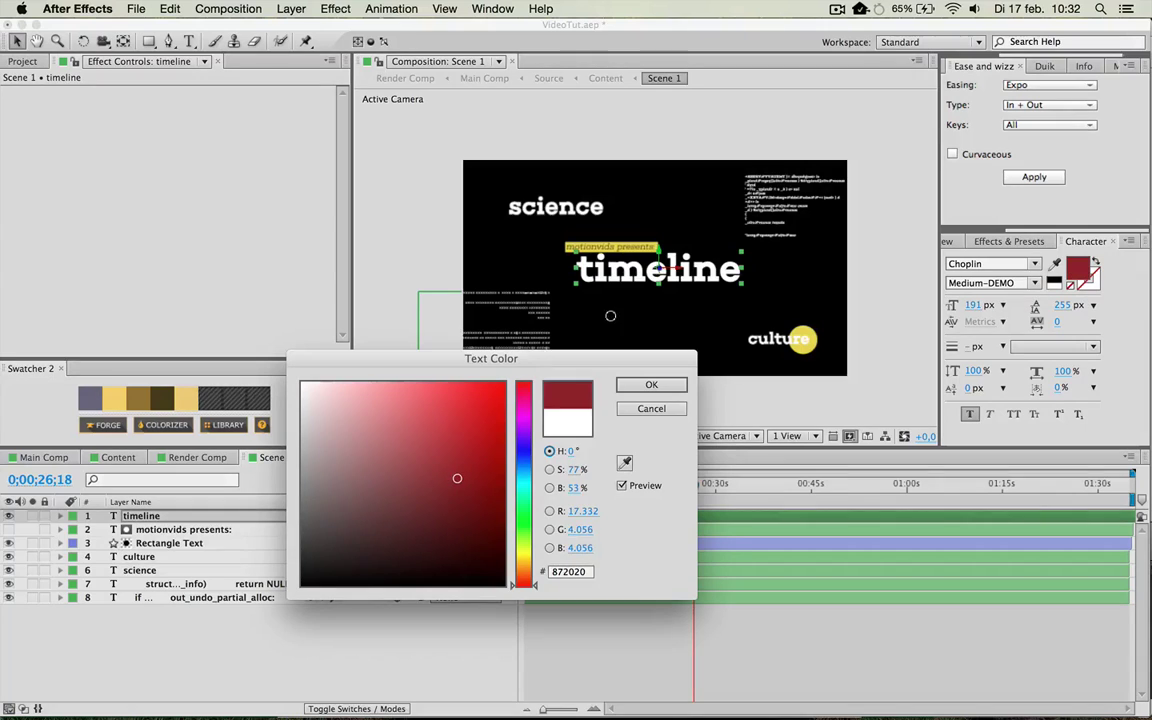
pyautogui.moveTo(455, 478); pyautogui.dragTo(615, 318)
pyautogui.click(660, 387)
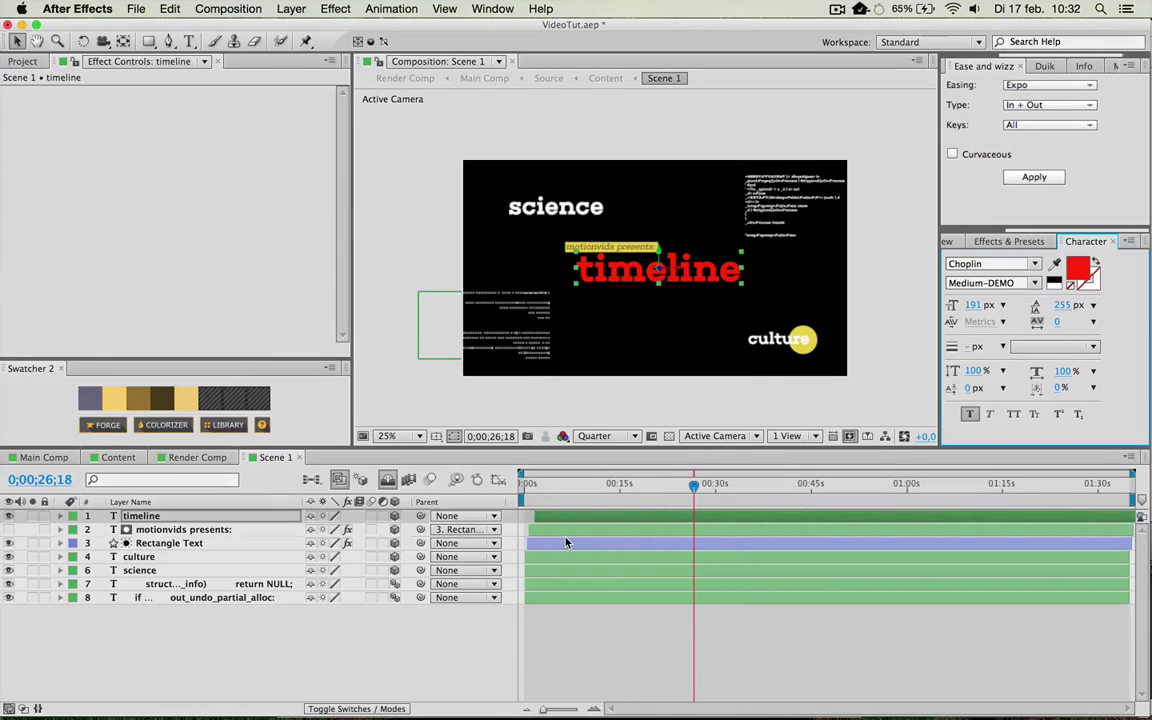
# Undo the red fill and the font size change on the timeline text
pyautogui.press('super+z')
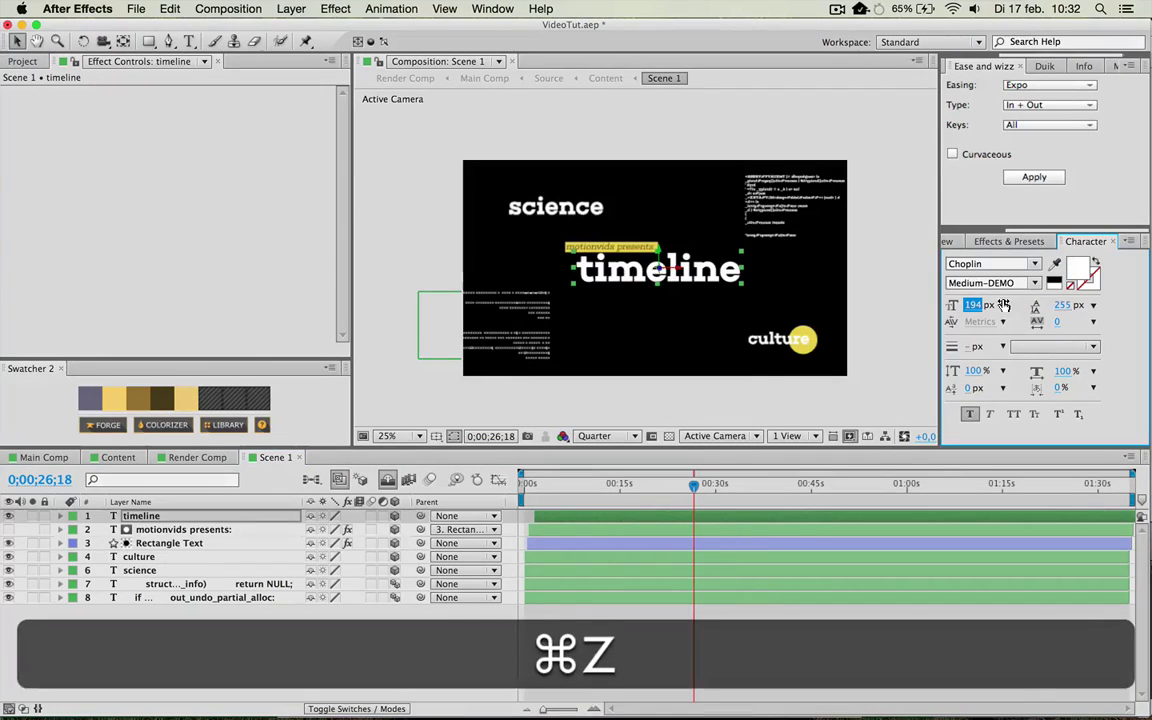
pyautogui.press('super+z')
# Try the Consolas font, Faux Italic and All Caps on the timeline text, reverting each one
pyautogui.click(1035, 264)
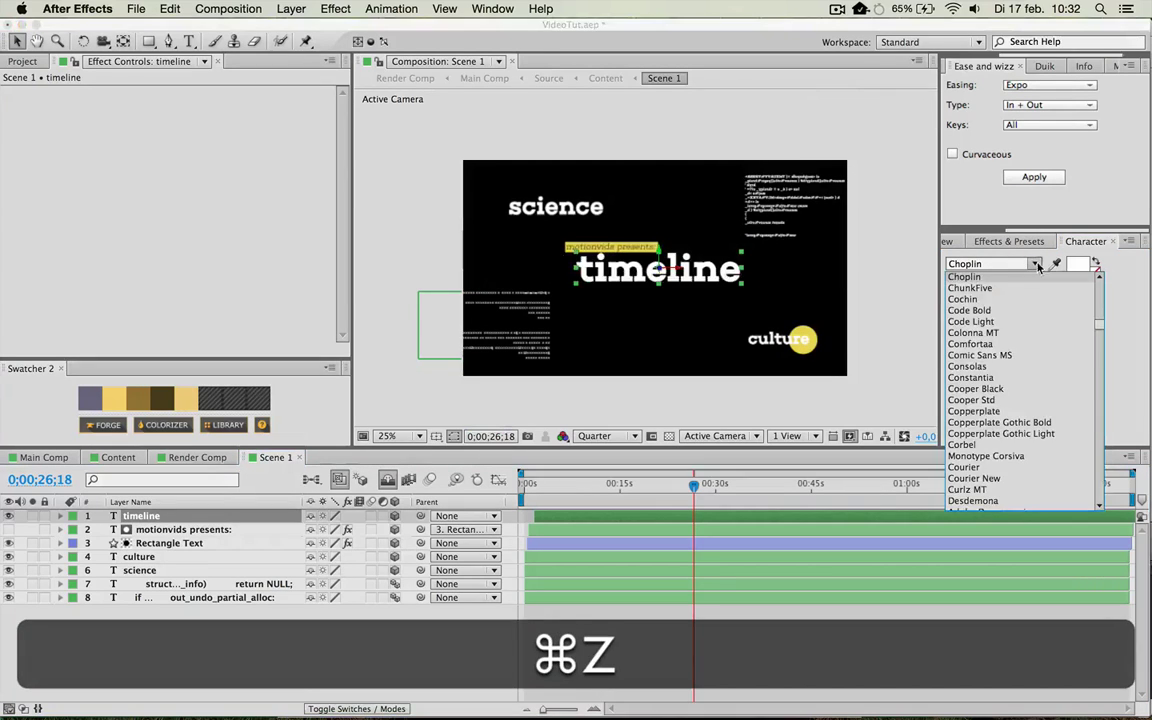
pyautogui.click(967, 366)
pyautogui.press('super+z')
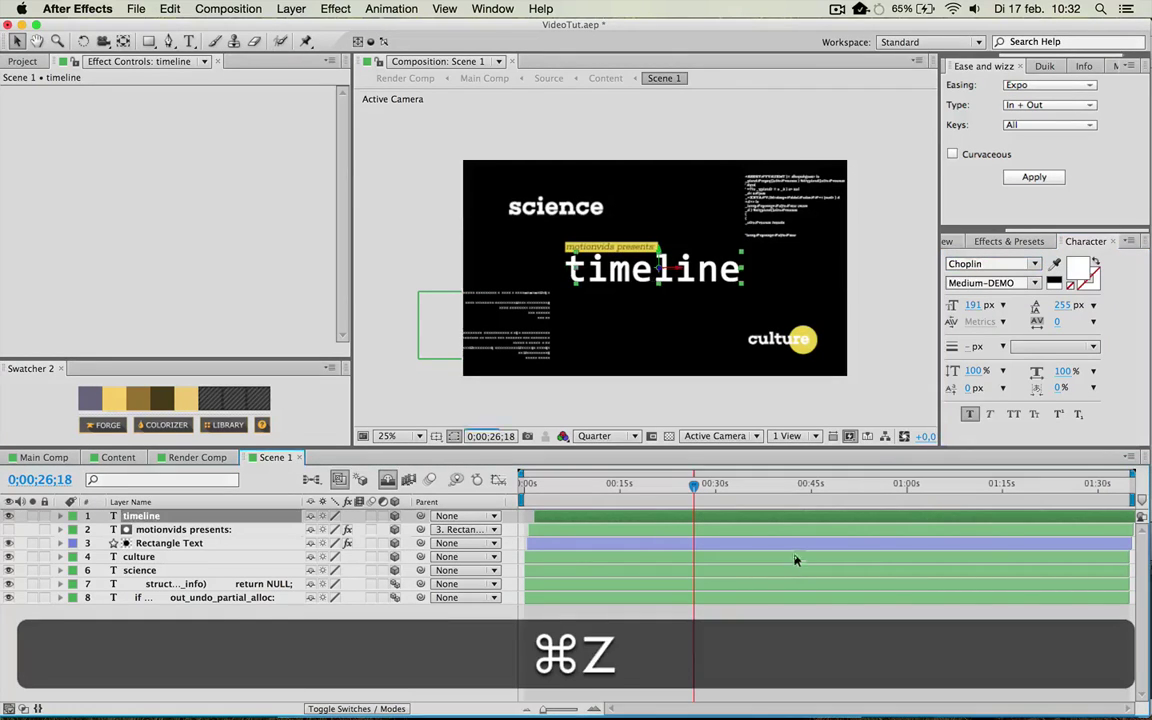
pyautogui.click(992, 414)
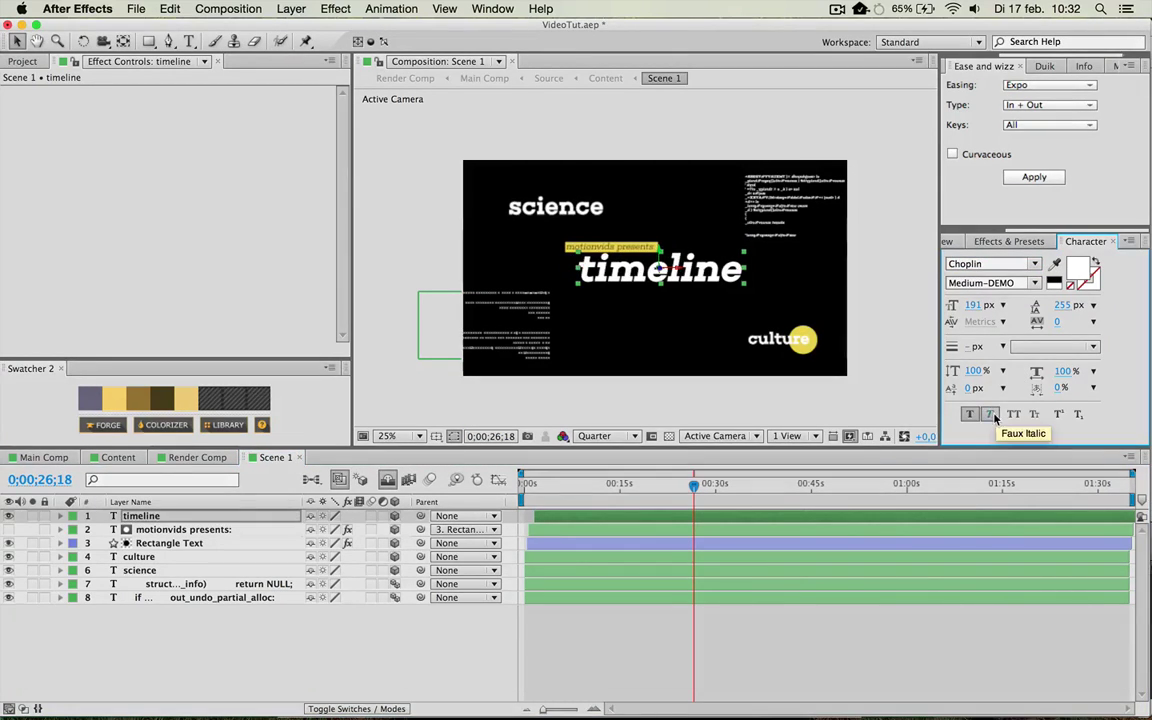
pyautogui.click(992, 414)
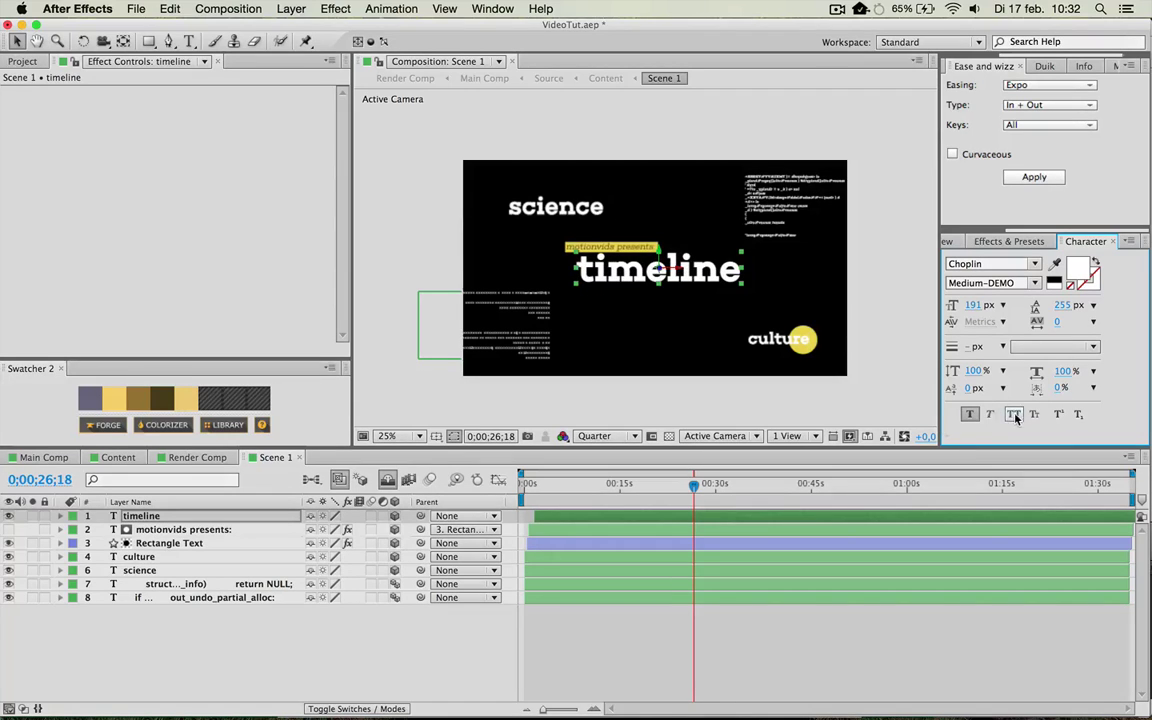
pyautogui.click(1014, 414)
pyautogui.click(1014, 414)
# Select the science text and both code text blocks in turn, and move the current time to 0;00;28;03
pyautogui.click(530, 200)
pyautogui.click(521, 338)
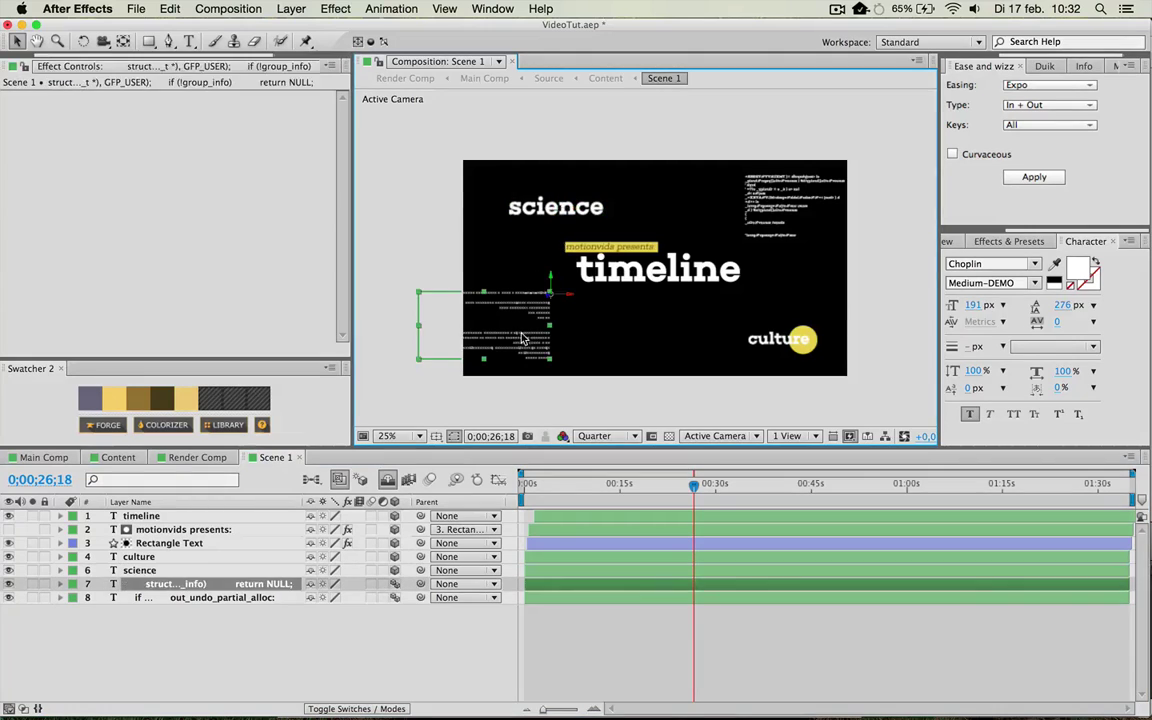
pyautogui.click(741, 238)
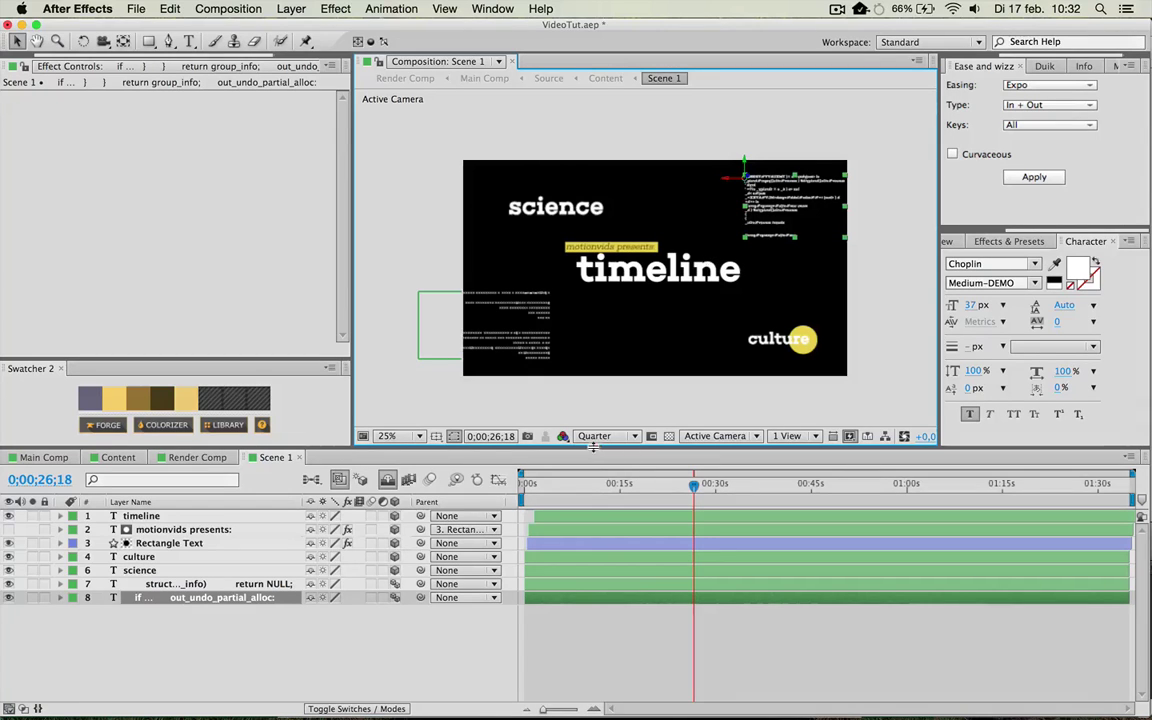
pyautogui.moveTo(698, 488); pyautogui.dragTo(705, 487)
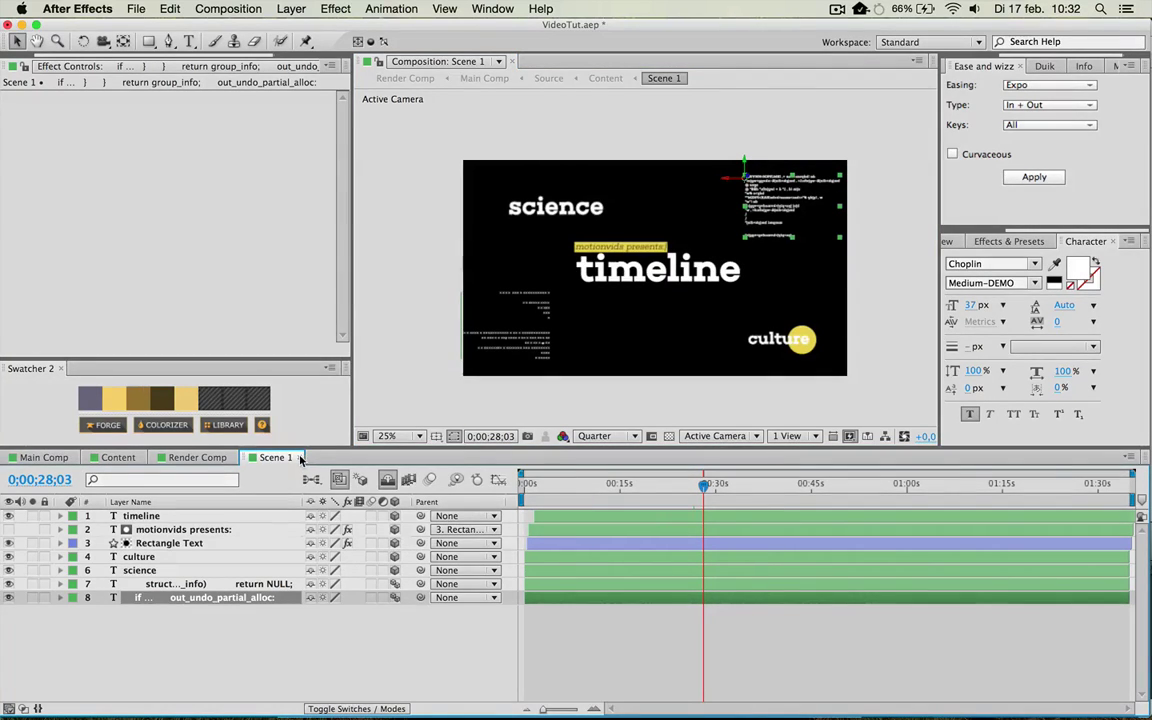
# Replace the wording of the timeline text layer in Scene 1 with "life changing"
pyautogui.click(669, 264)
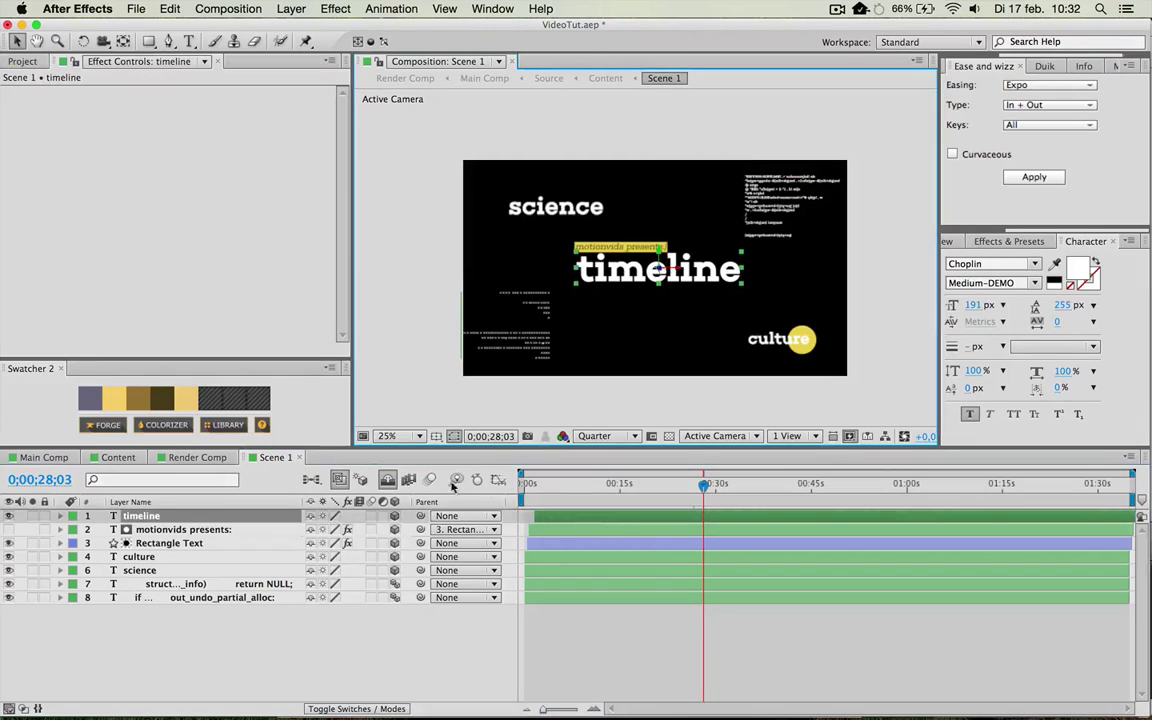
pyautogui.doubleClick(557, 245)
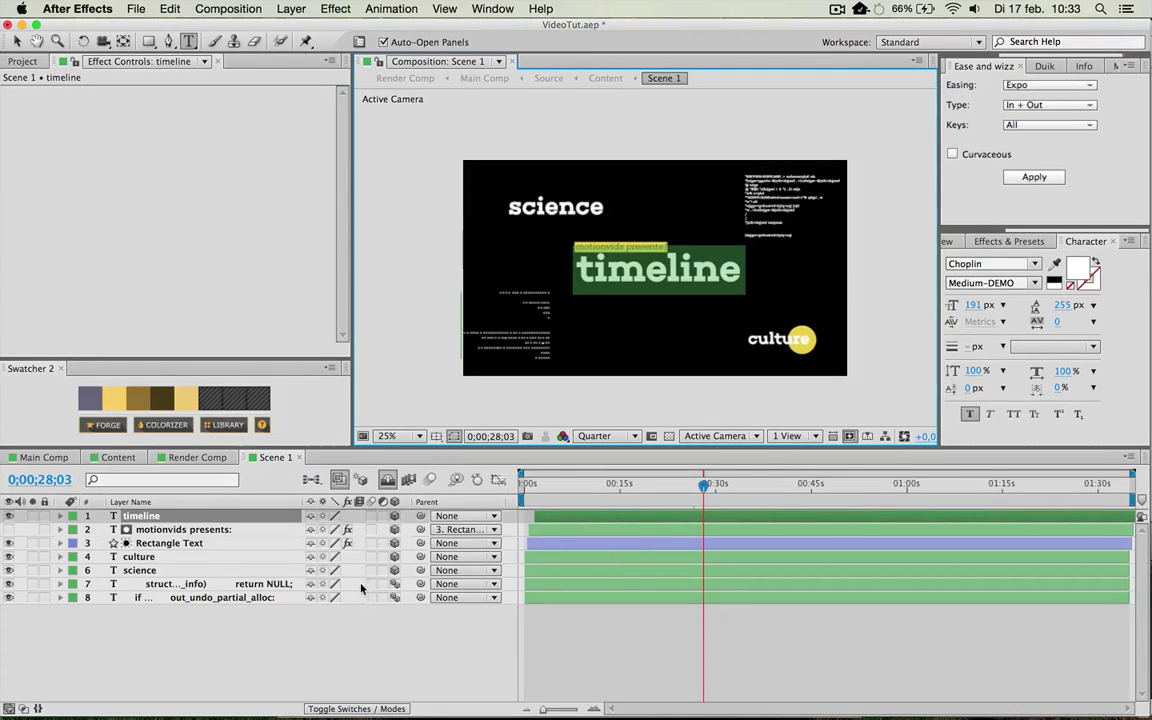
pyautogui.hotkey('shift', 'h')
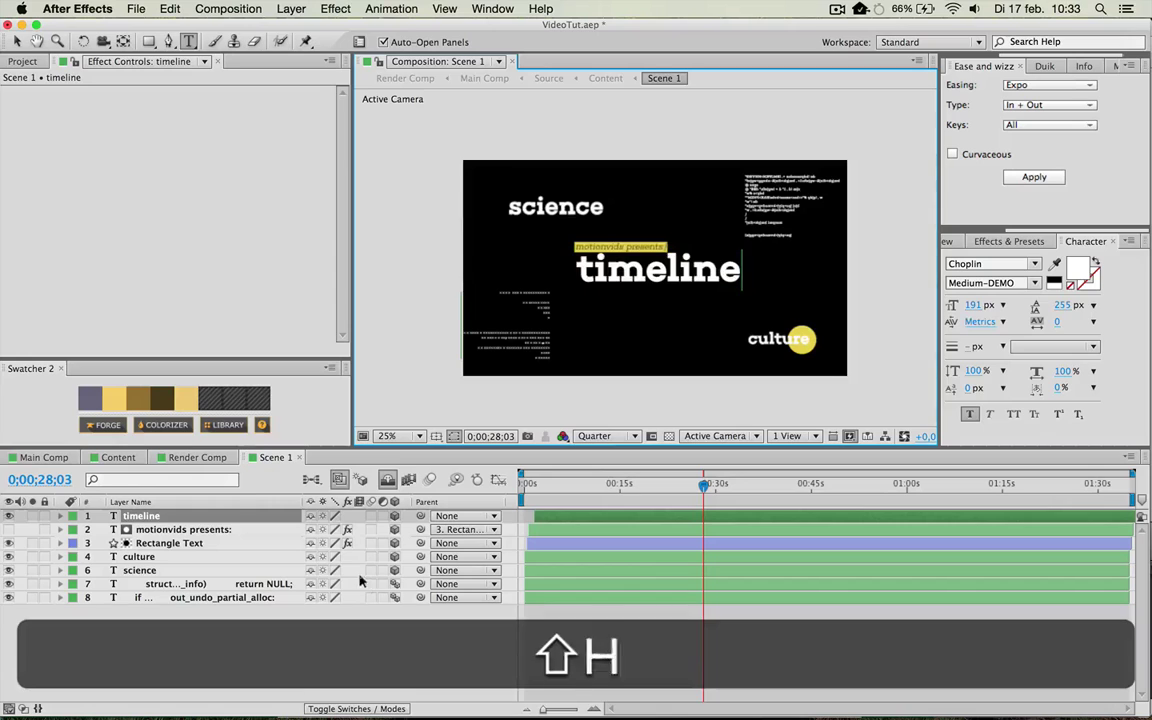
pyautogui.press('g')
pyautogui.press('super+a')
pyautogui.write('Chang')
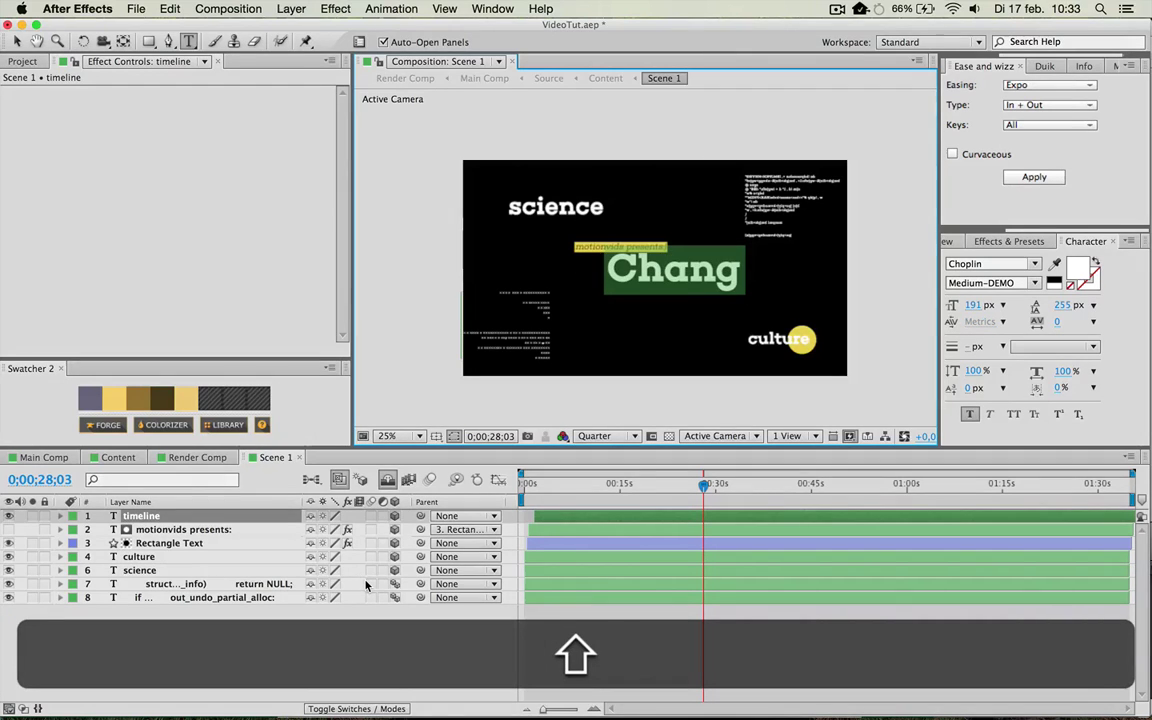
pyautogui.press('shift')
pyautogui.write('L')
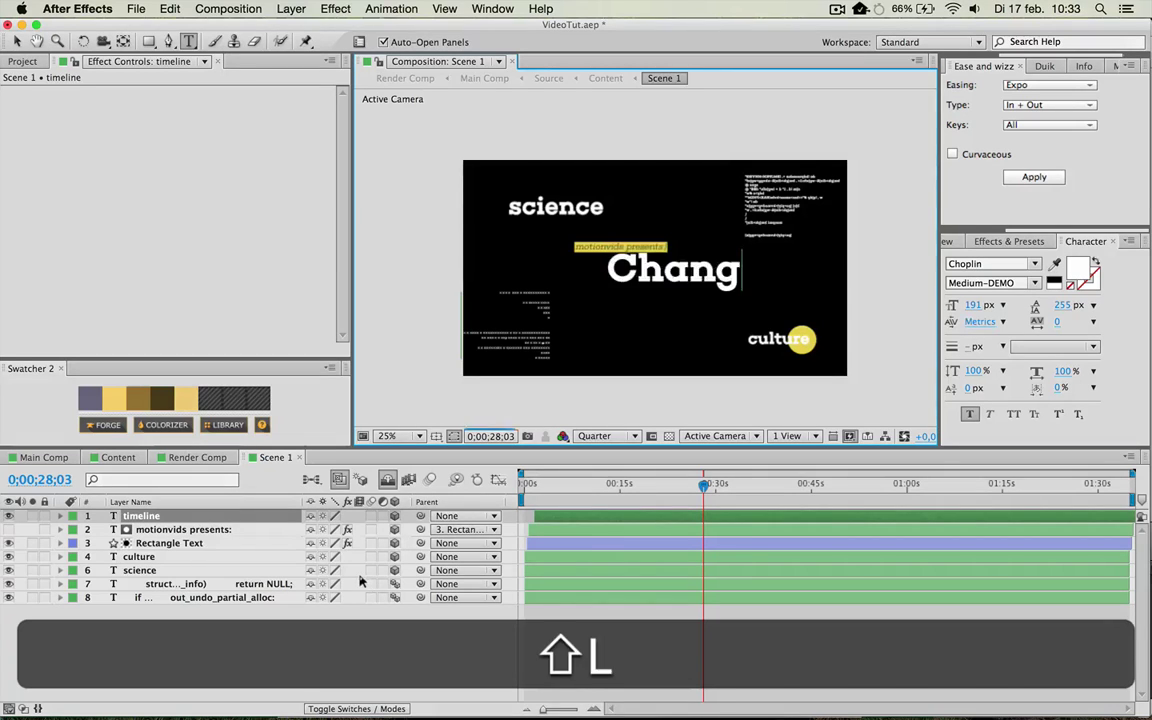
pyautogui.press('BackSpace')
pyautogui.write('Chang')
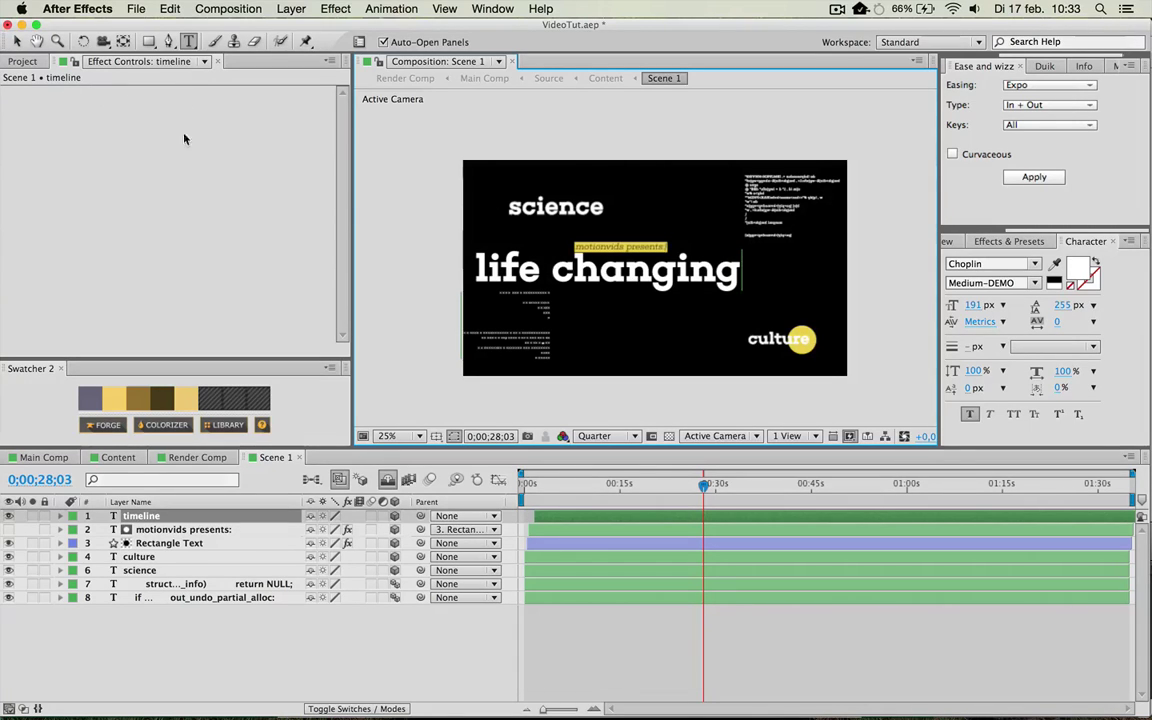
pyautogui.click(18, 40)
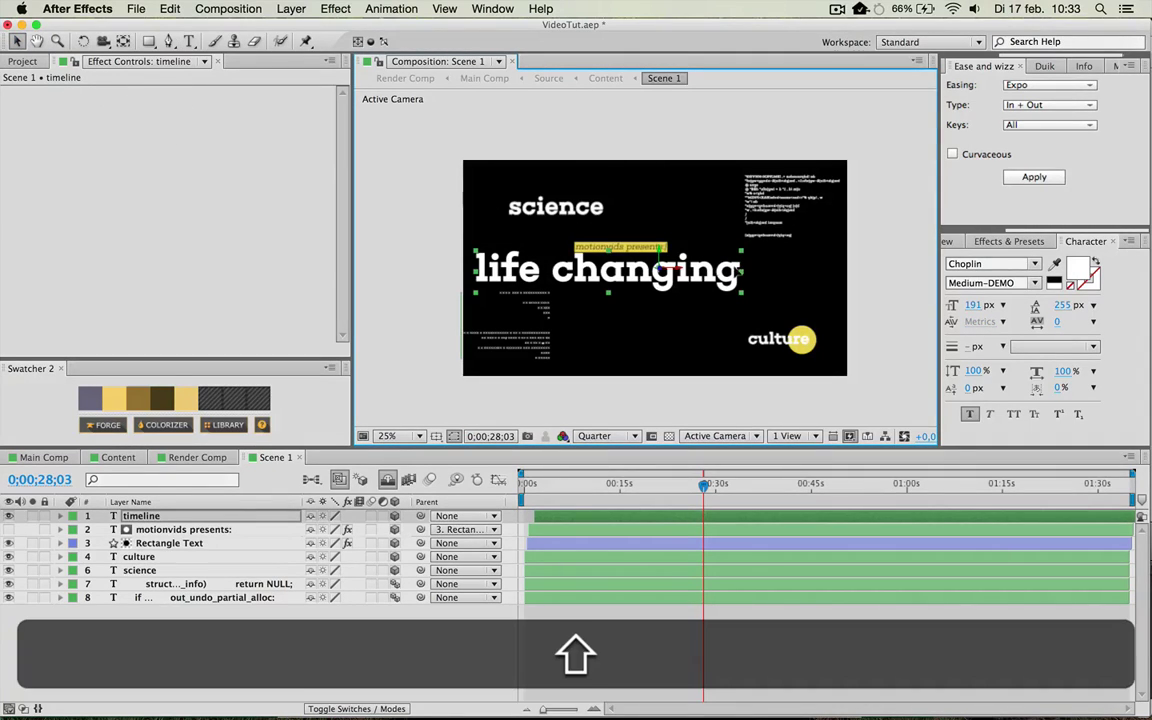
# Set the "life changing" text's font size to 166 px and reposition it centered across the frame
pyautogui.moveTo(737, 271); pyautogui.dragTo(784, 271)
pyautogui.moveTo(697, 271); pyautogui.dragTo(702, 271)
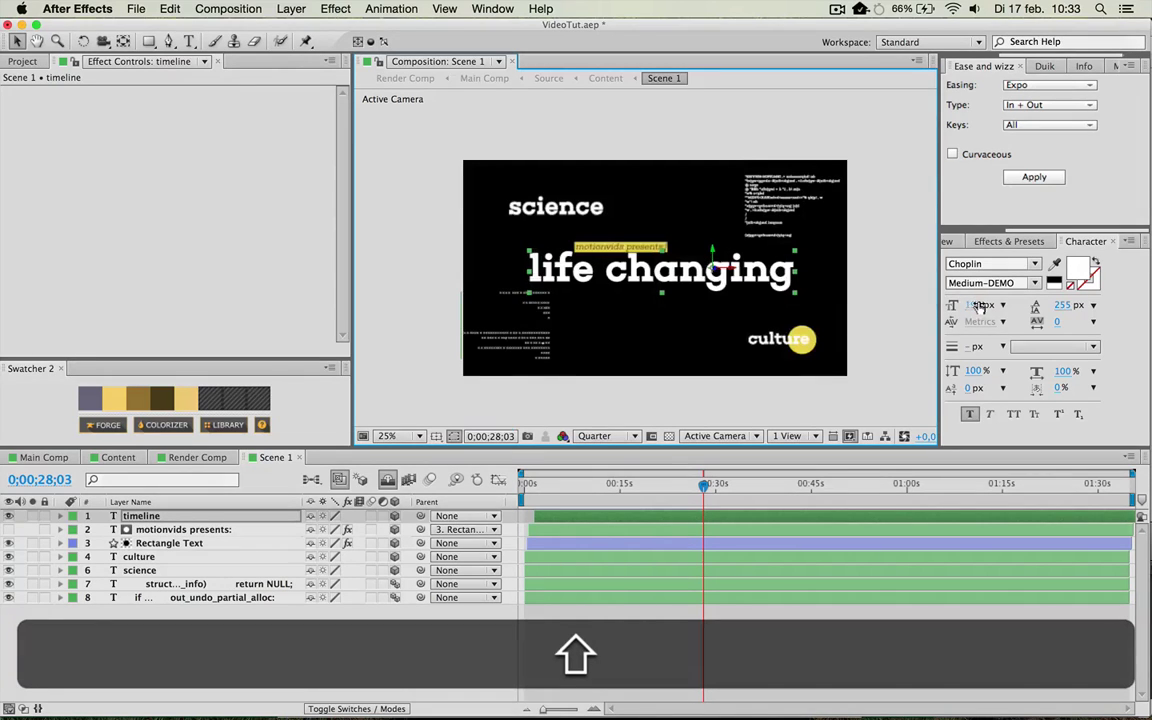
pyautogui.click(968, 305)
pyautogui.moveTo(962, 308); pyautogui.dragTo(939, 308)
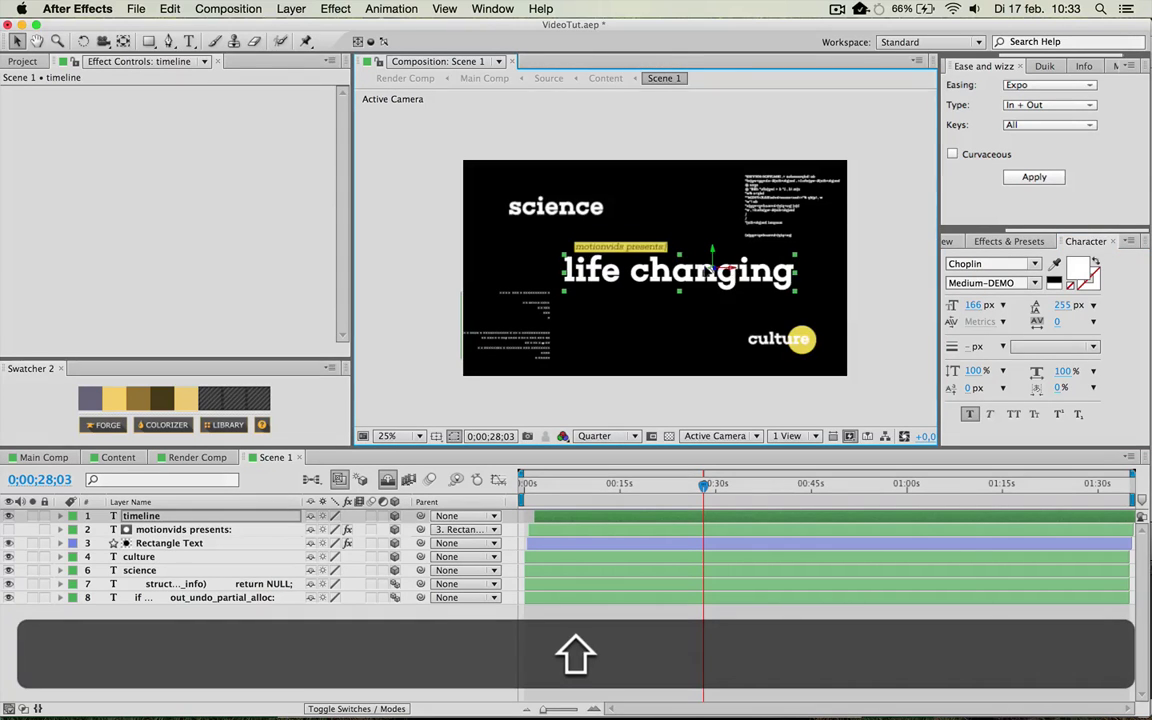
pyautogui.moveTo(725, 268); pyautogui.dragTo(704, 270)
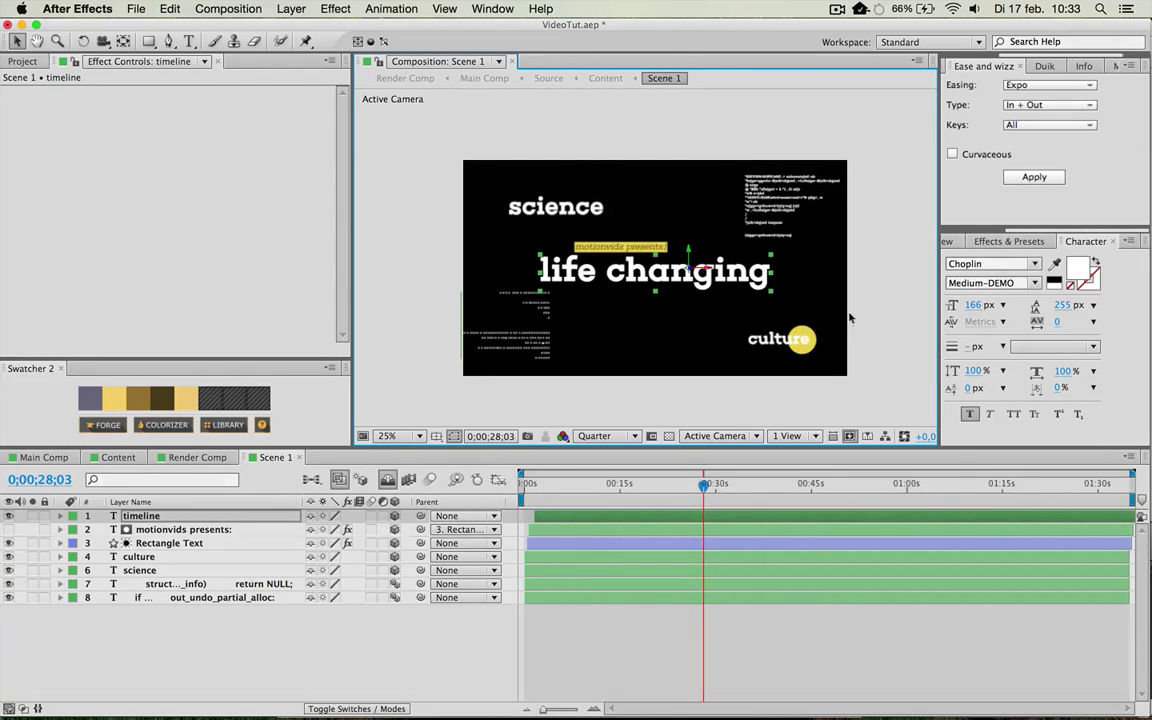
pyautogui.click(761, 392)
pyautogui.click(638, 256)
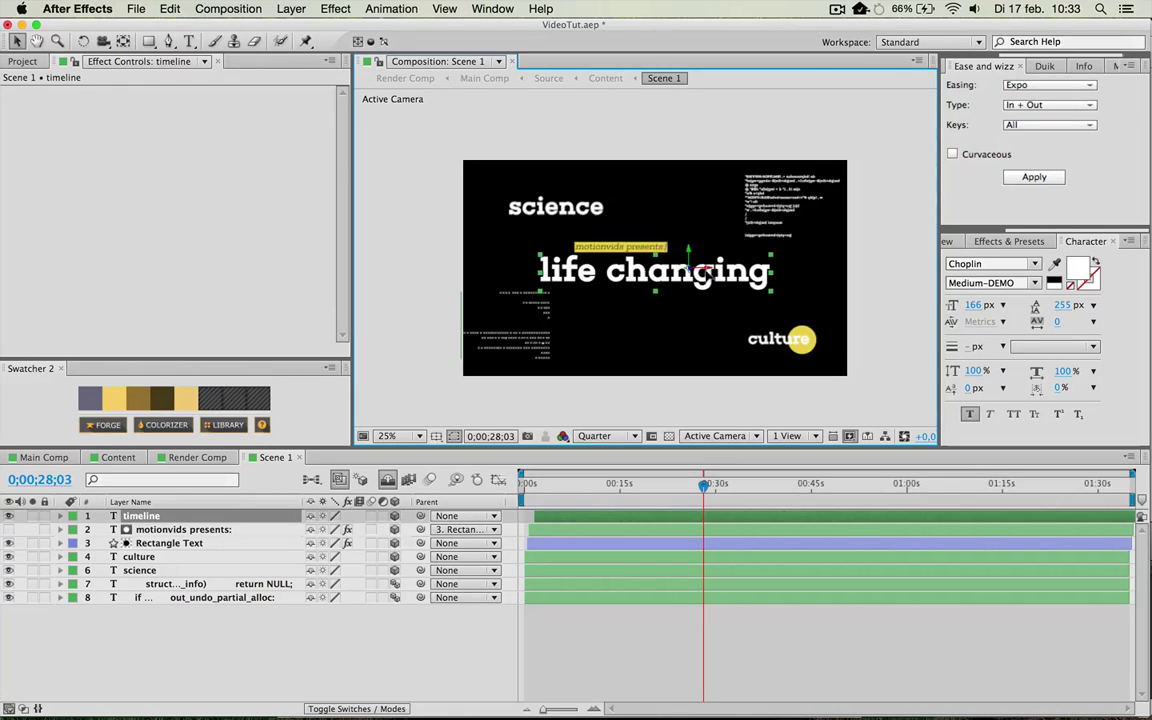
pyautogui.moveTo(638, 256); pyautogui.dragTo(615, 273)
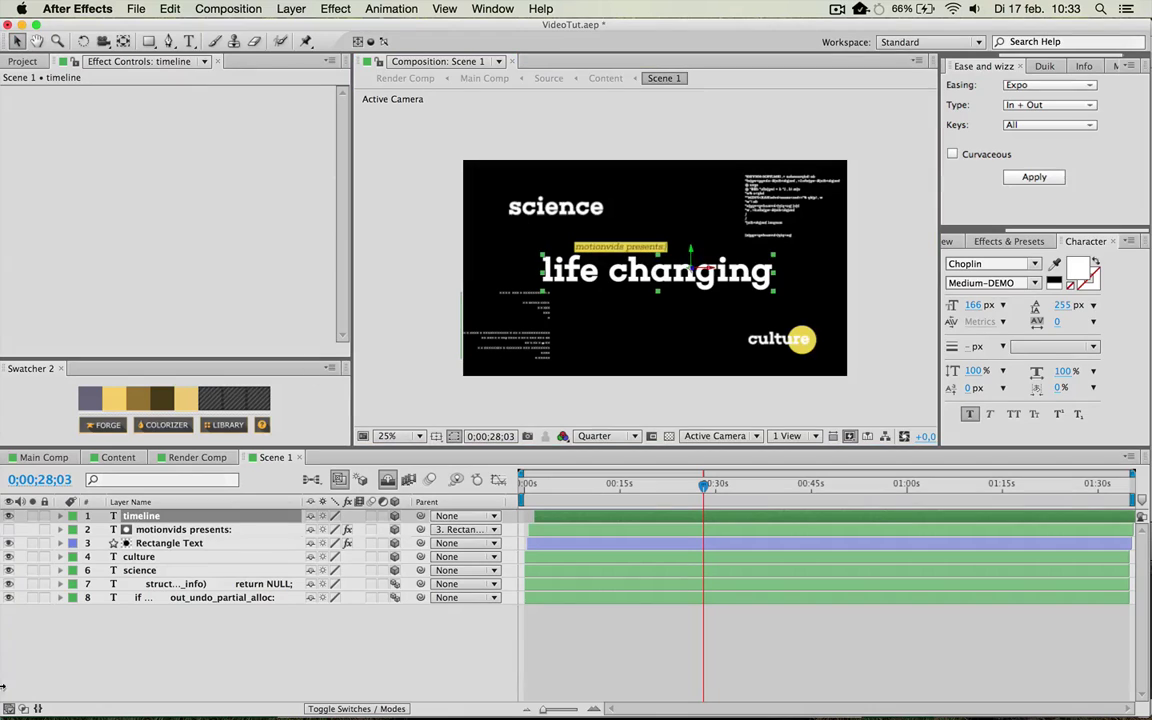
# Move the yellow Rectangle Text bar horizontally so that it sits above the word "changing"
pyautogui.click(170, 543)
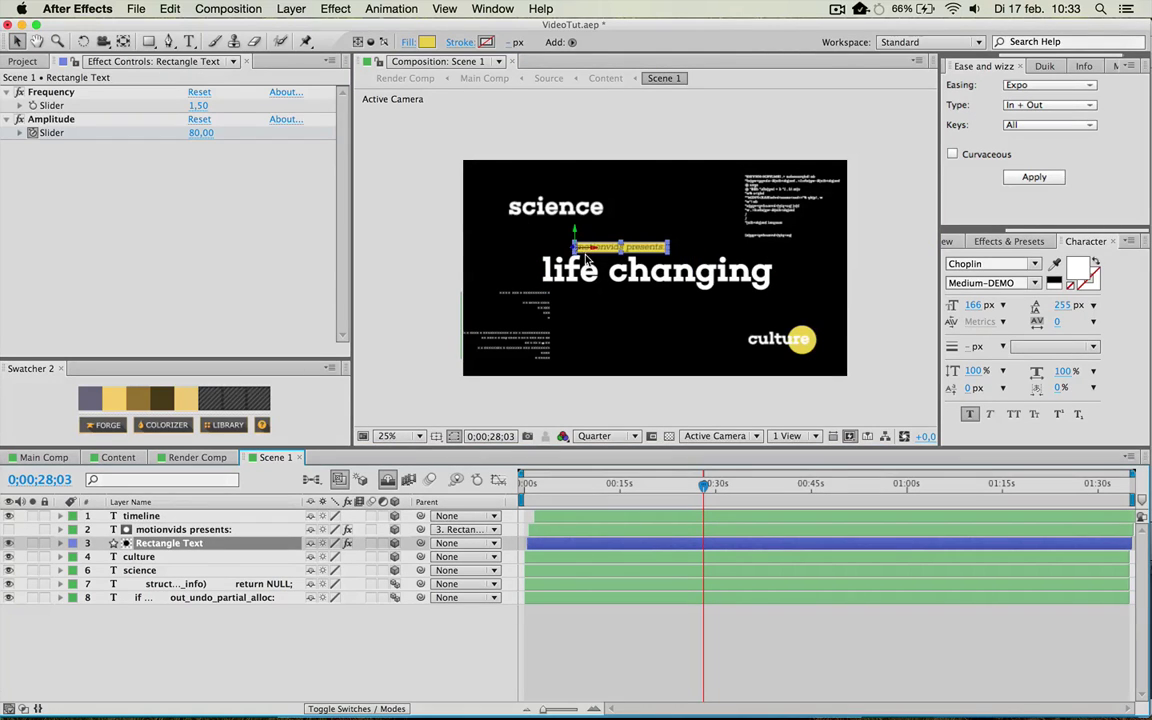
pyautogui.press('.')
pyautogui.moveTo(570, 238); pyautogui.dragTo(676, 238)
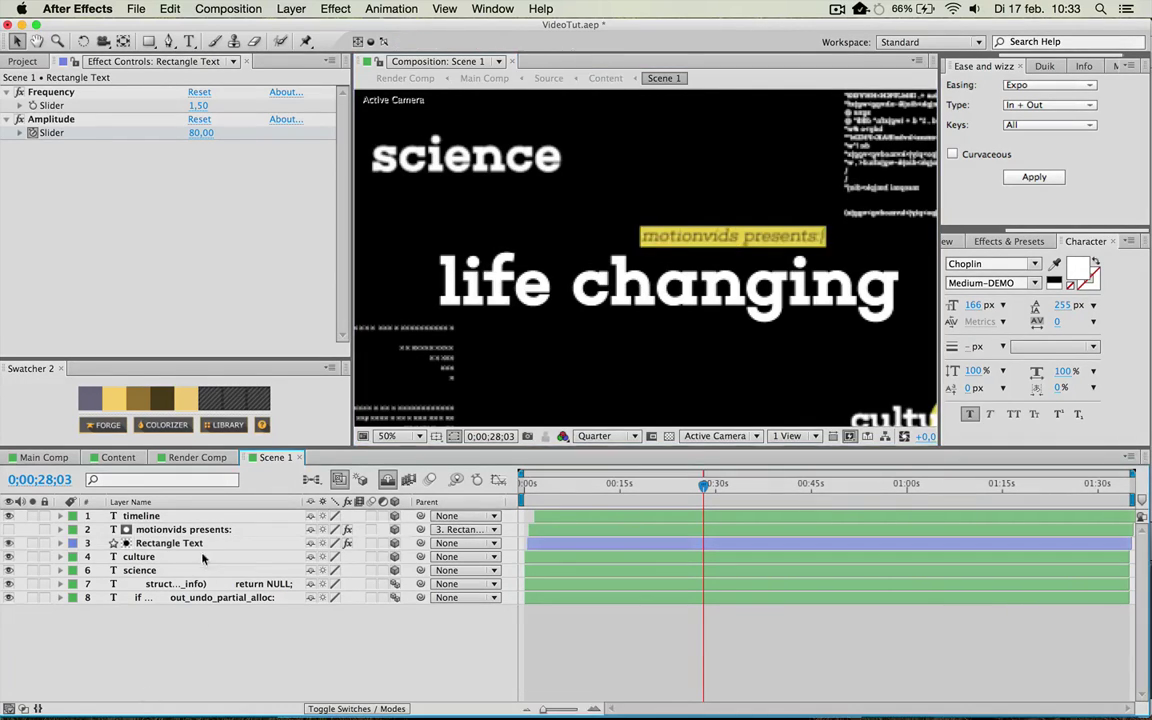
# Replace the "motionvids presents:" caption in the yellow bar with "this template"
pyautogui.click(645, 237)
pyautogui.doubleClick(714, 232)
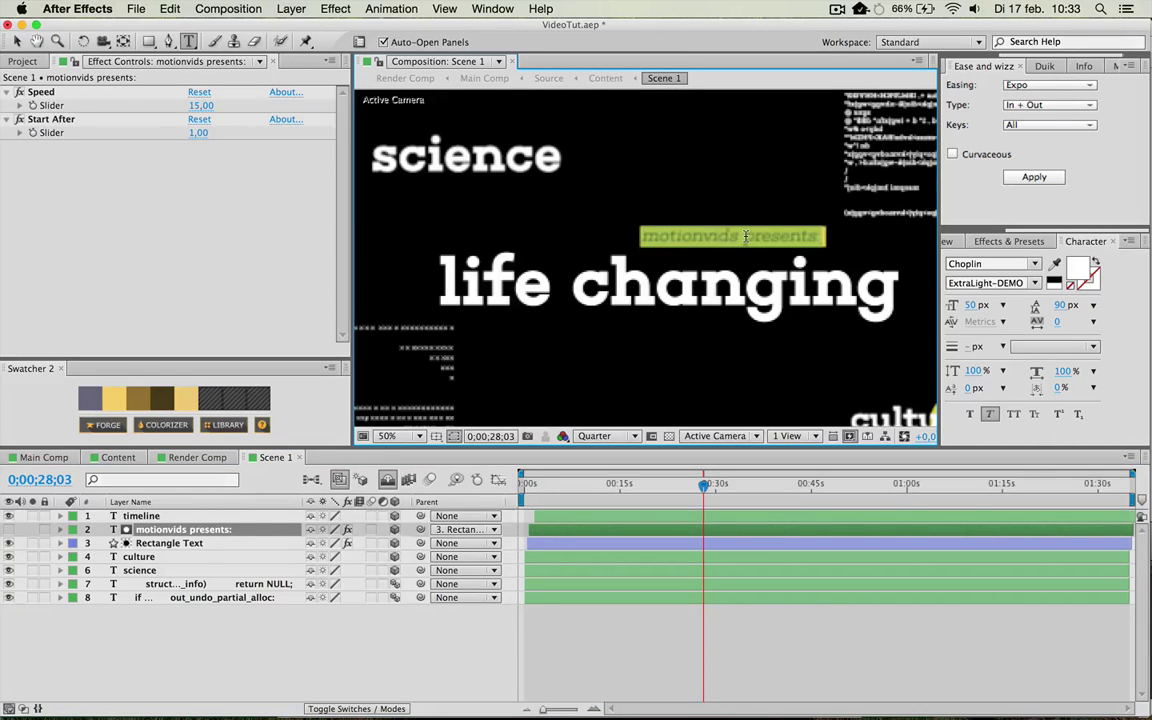
pyautogui.write('this template')
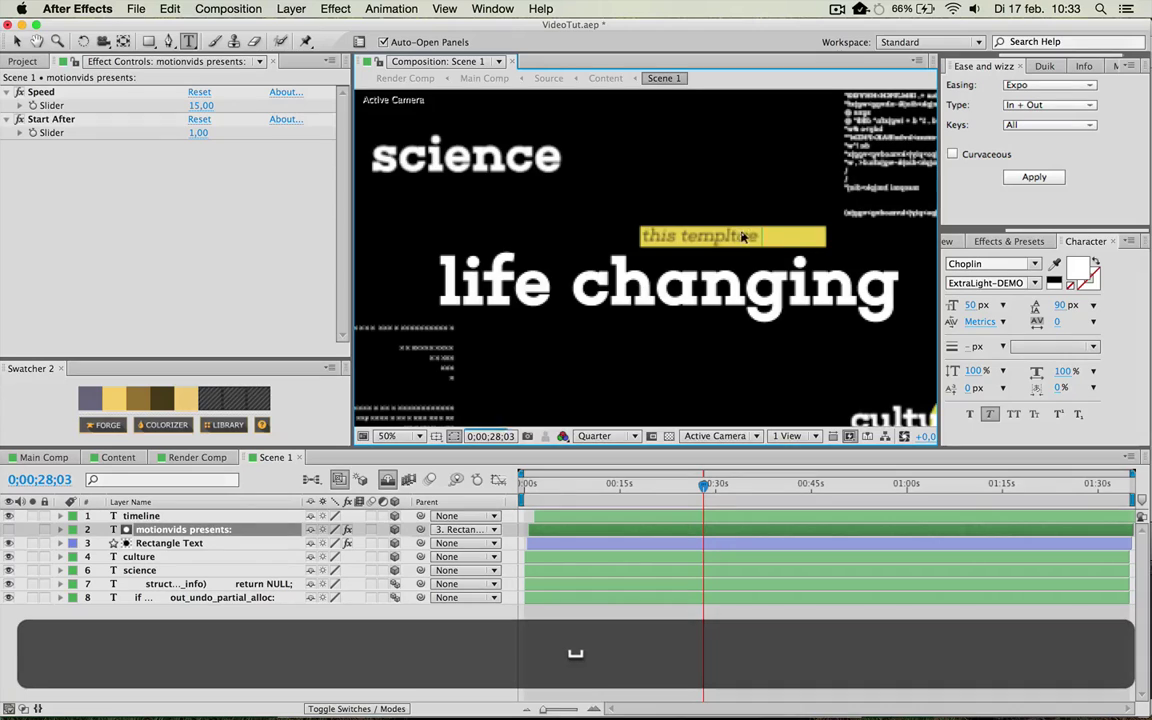
pyautogui.press('BackSpace')
pyautogui.press('BackSpace')
pyautogui.press('BackSpace')
pyautogui.press('BackSpace')
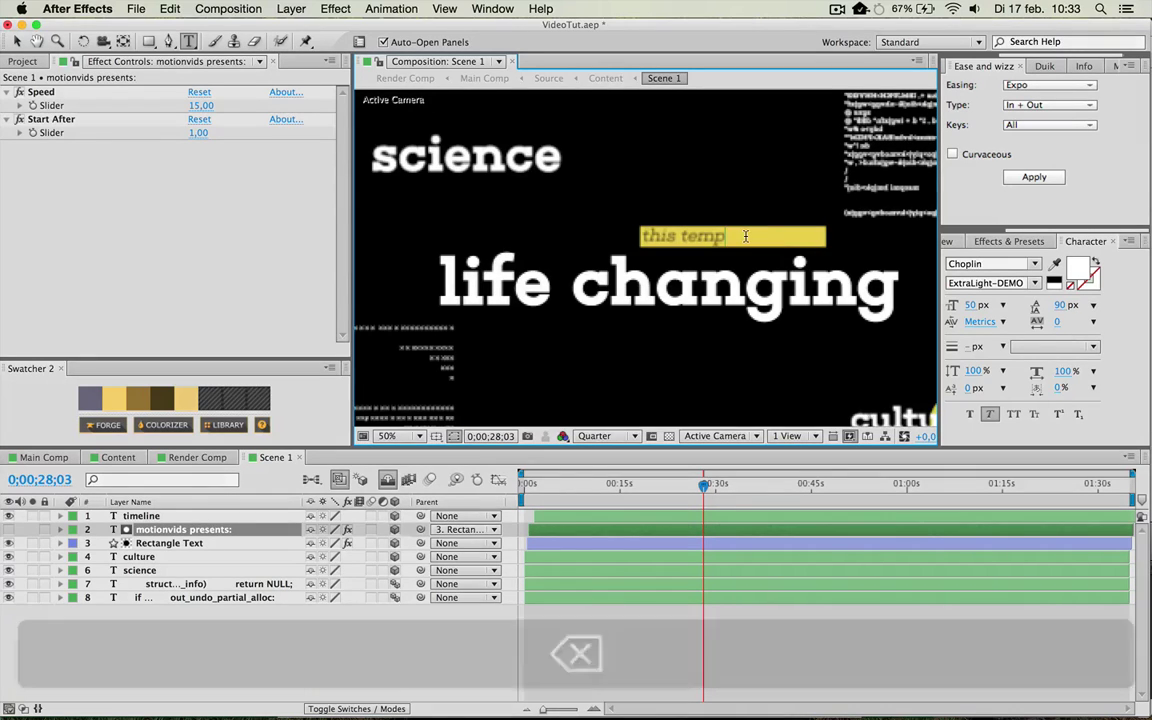
pyautogui.press('shift')
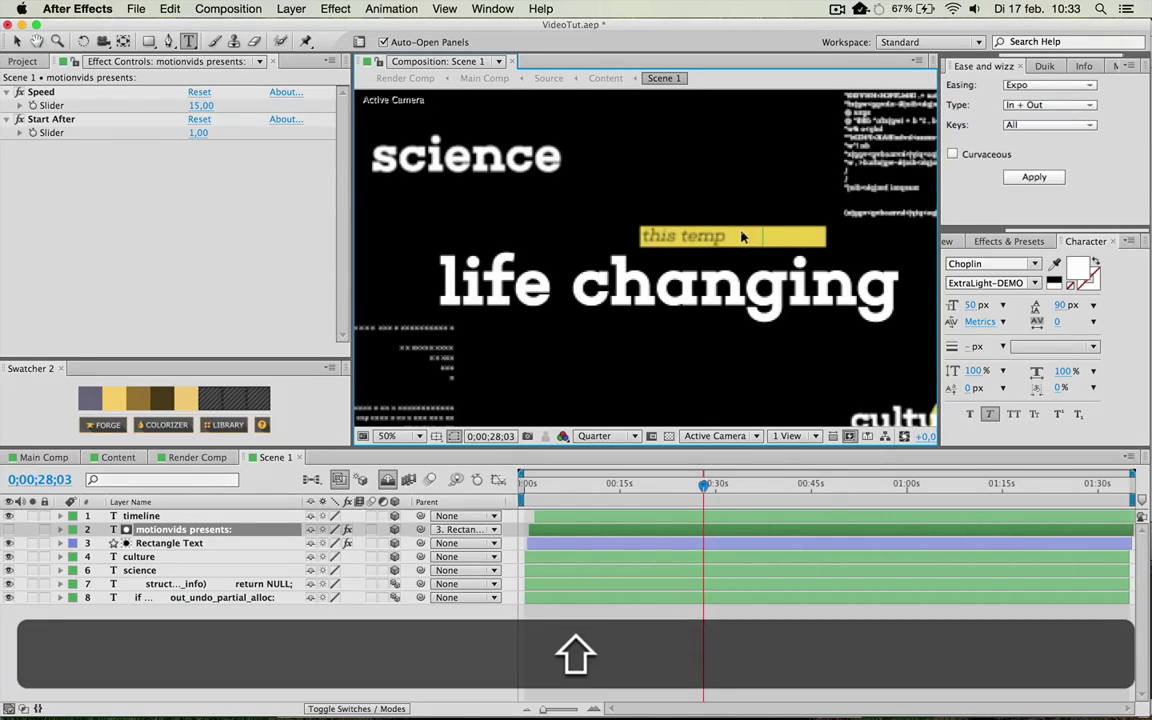
pyautogui.hotkey('shift', ';')
pyautogui.click(690, 614)
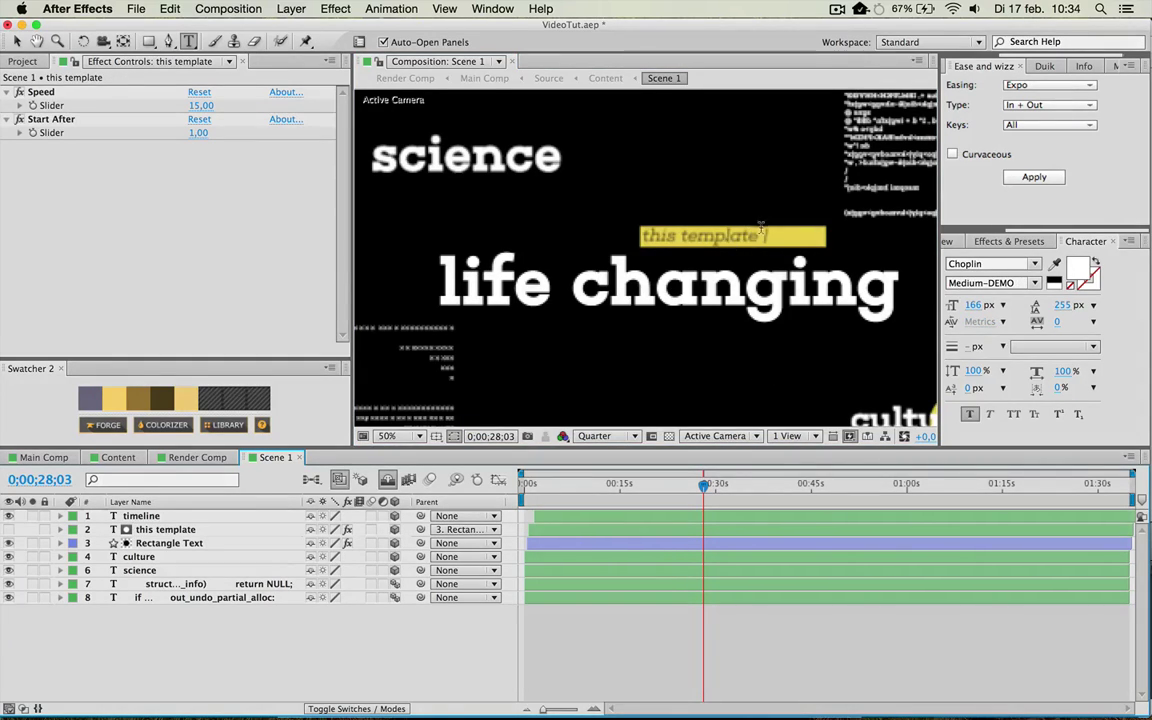
pyautogui.click(18, 43)
# Move the current time to 0;00;37;19 and extend the yellow bar's caption to read "this template is"
pyautogui.click(690, 237)
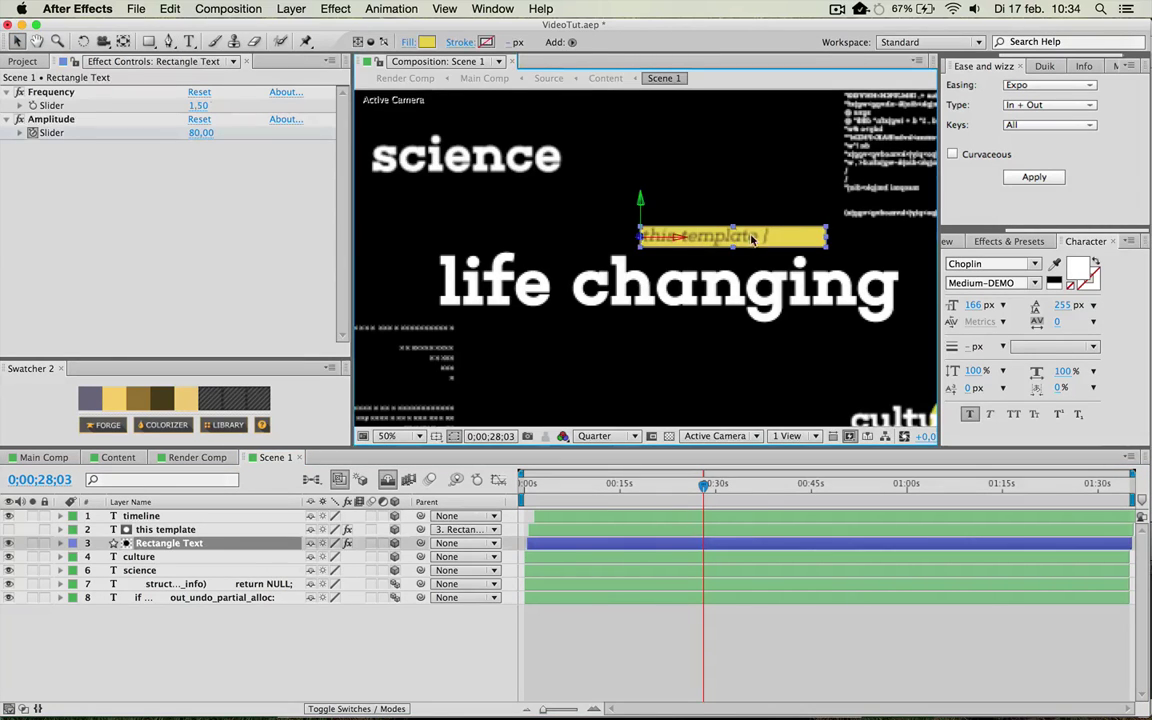
pyautogui.press('k')
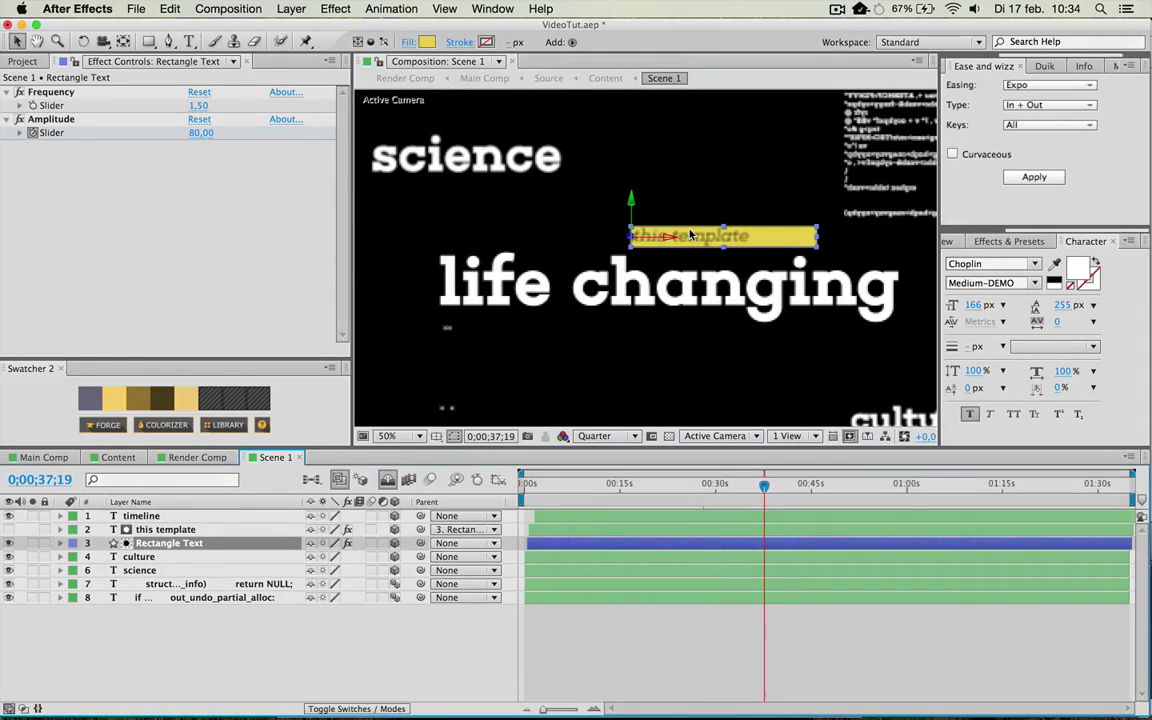
pyautogui.click(165, 529)
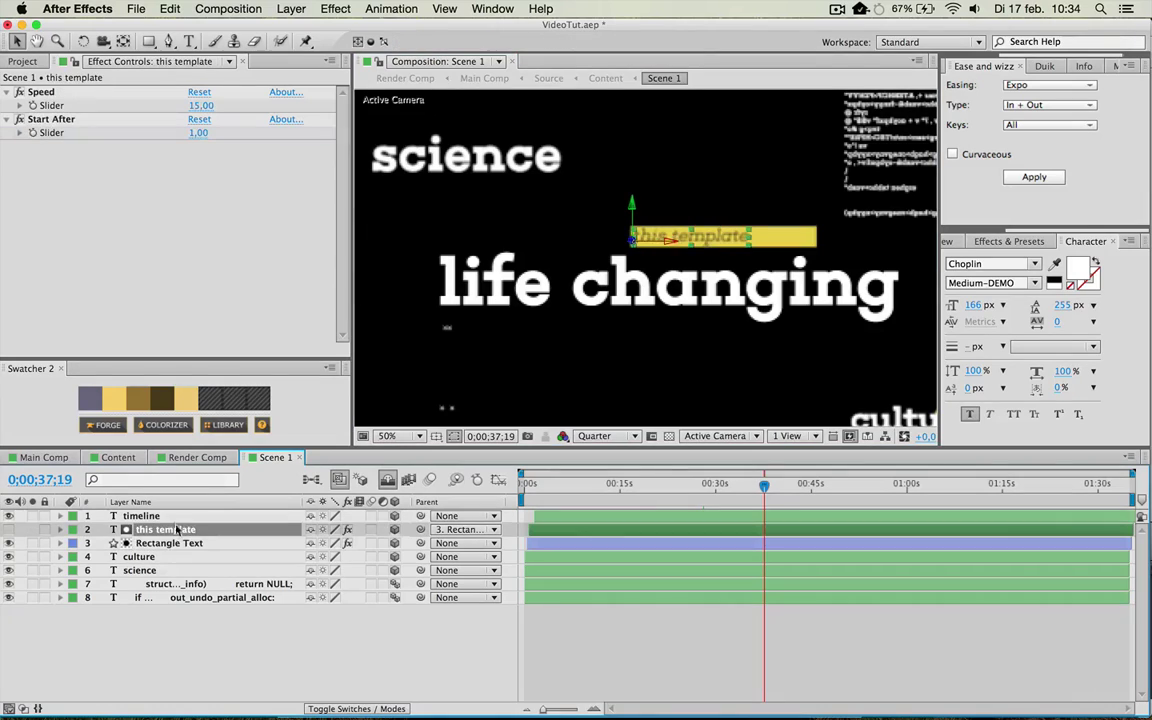
pyautogui.press('super+t')
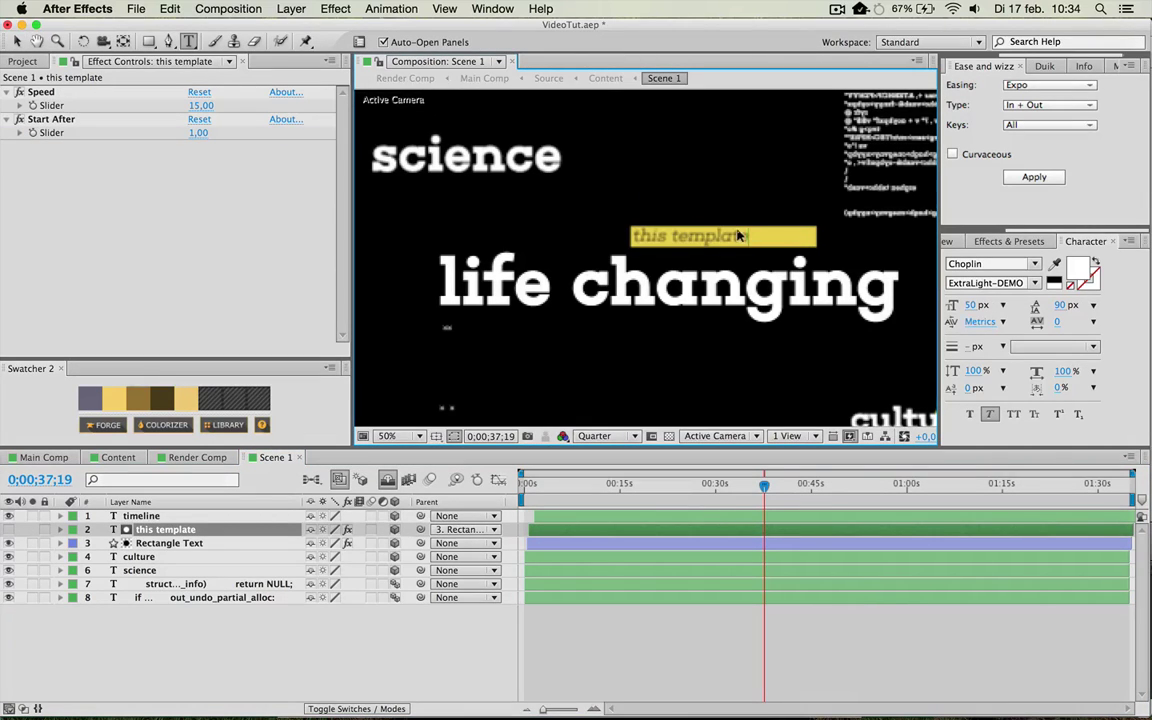
pyautogui.write('is')
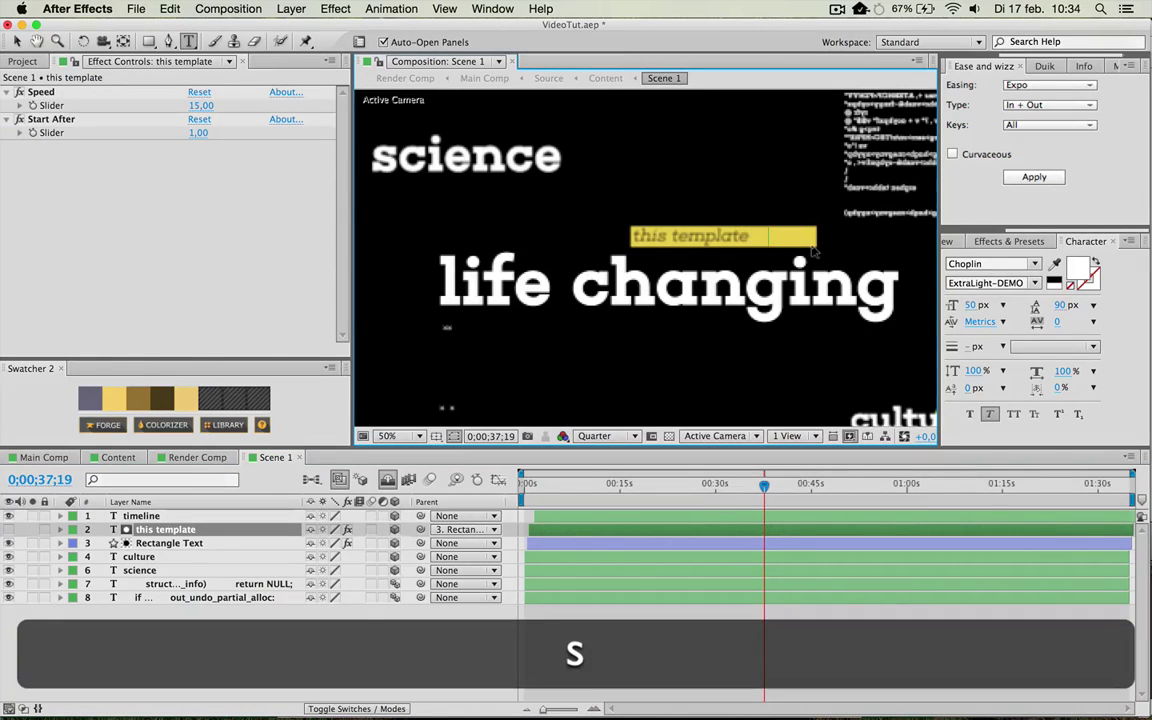
pyautogui.click(15, 41)
pyautogui.click(766, 585)
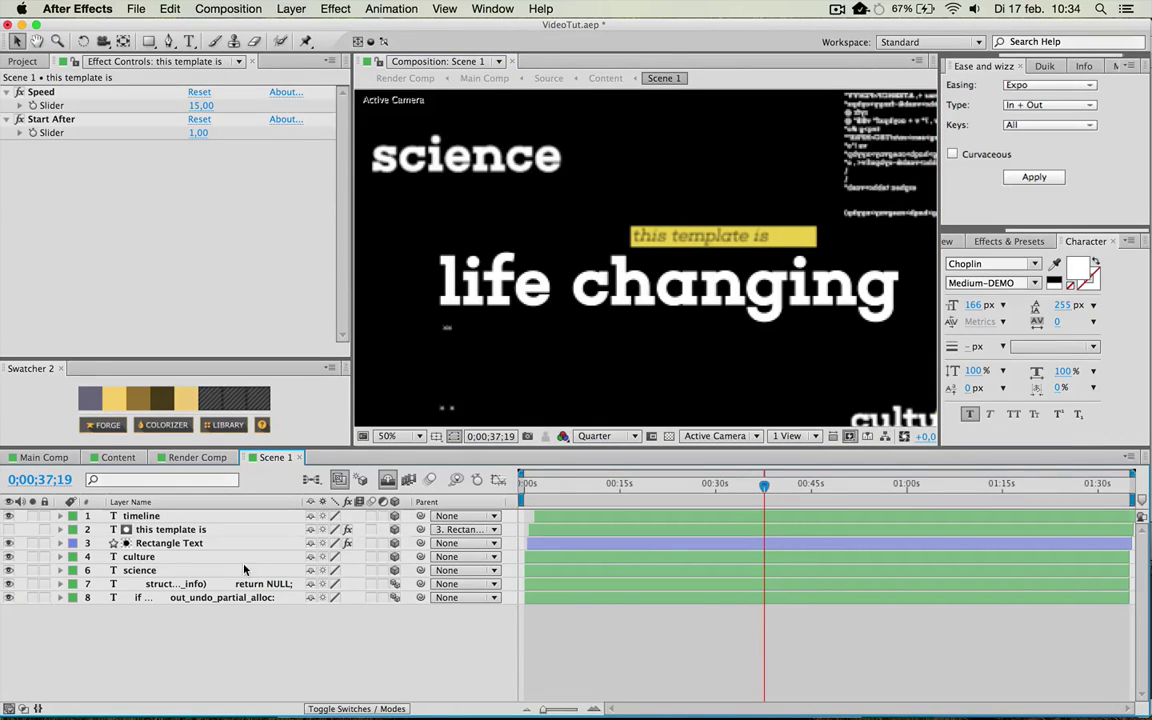
# Shorten the yellow Rectangle Text bar by setting its Rectangle Path 1 size to 413 by 60
pyautogui.click(60, 544)
pyautogui.click(100, 585)
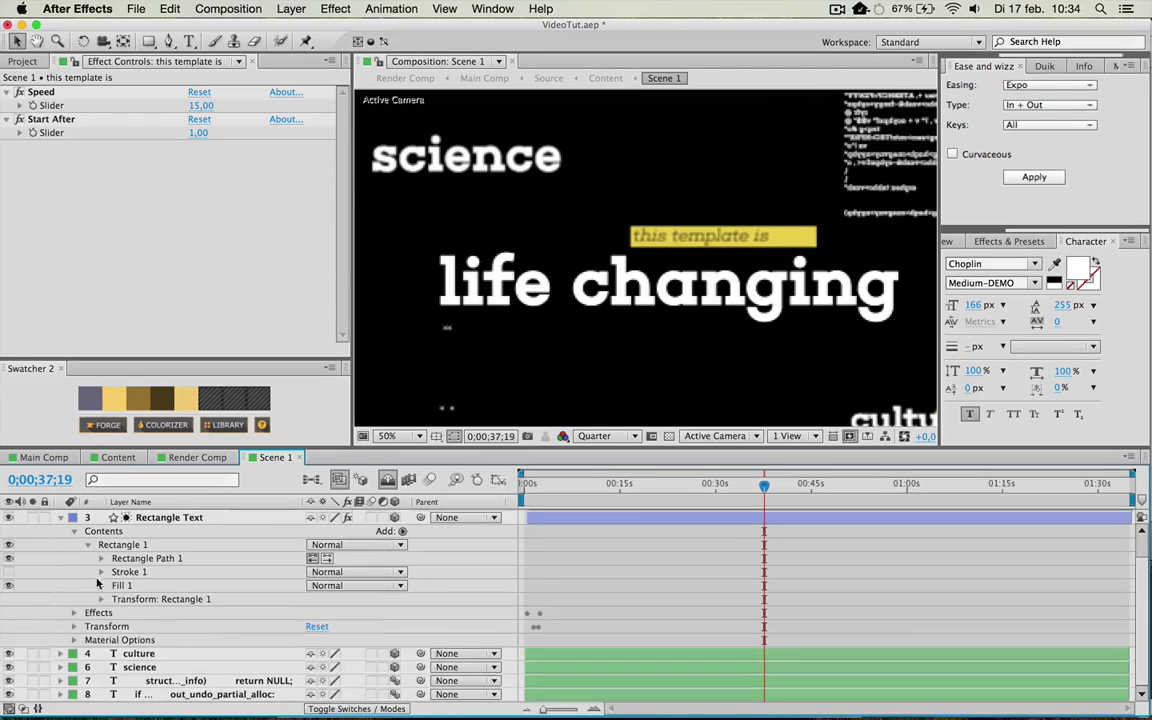
pyautogui.click(87, 545)
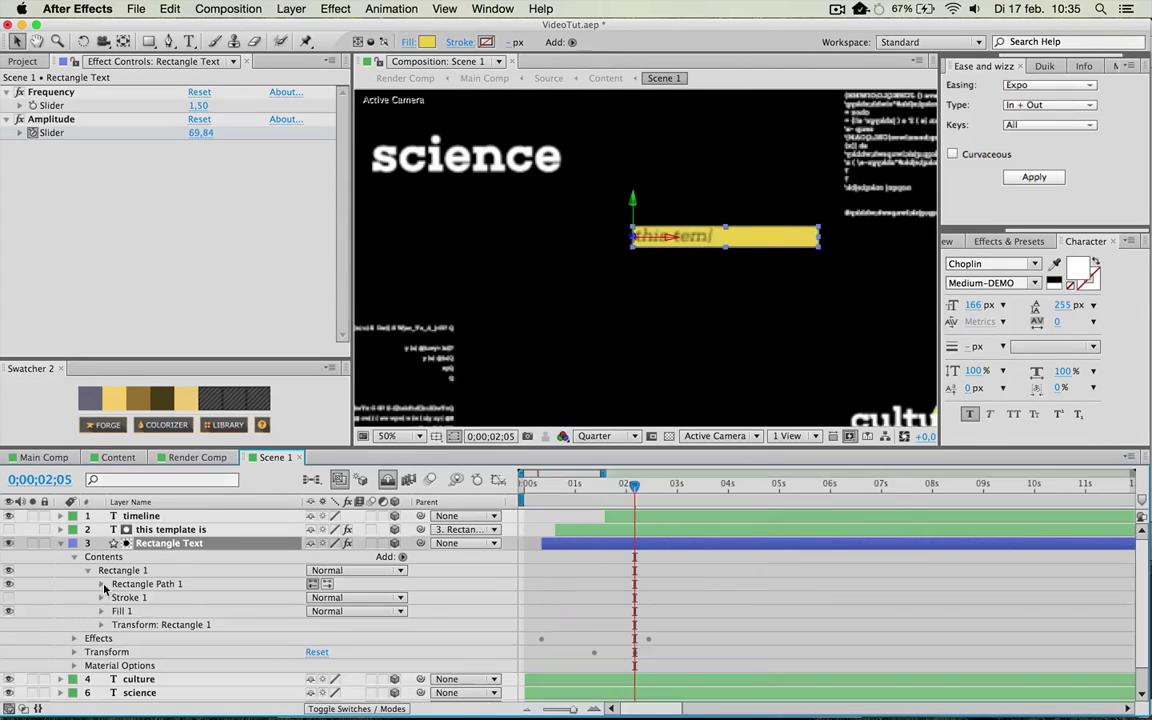
pyautogui.click(140, 626)
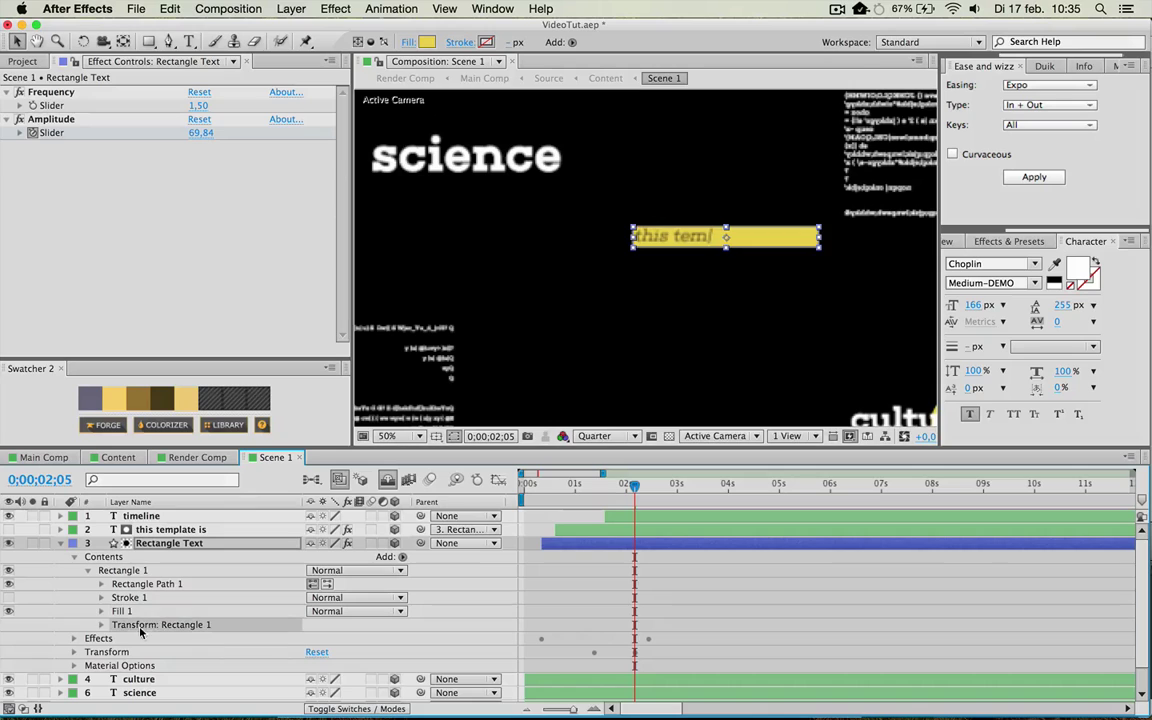
pyautogui.click(101, 625)
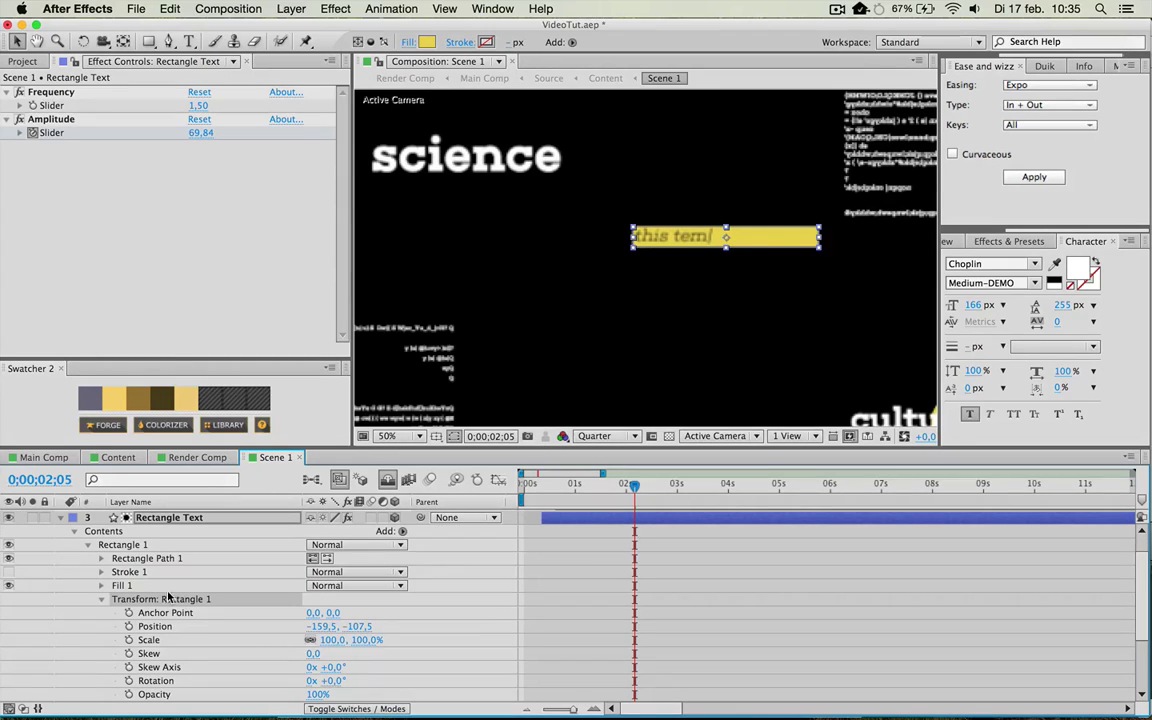
pyautogui.click(101, 598)
pyautogui.click(101, 558)
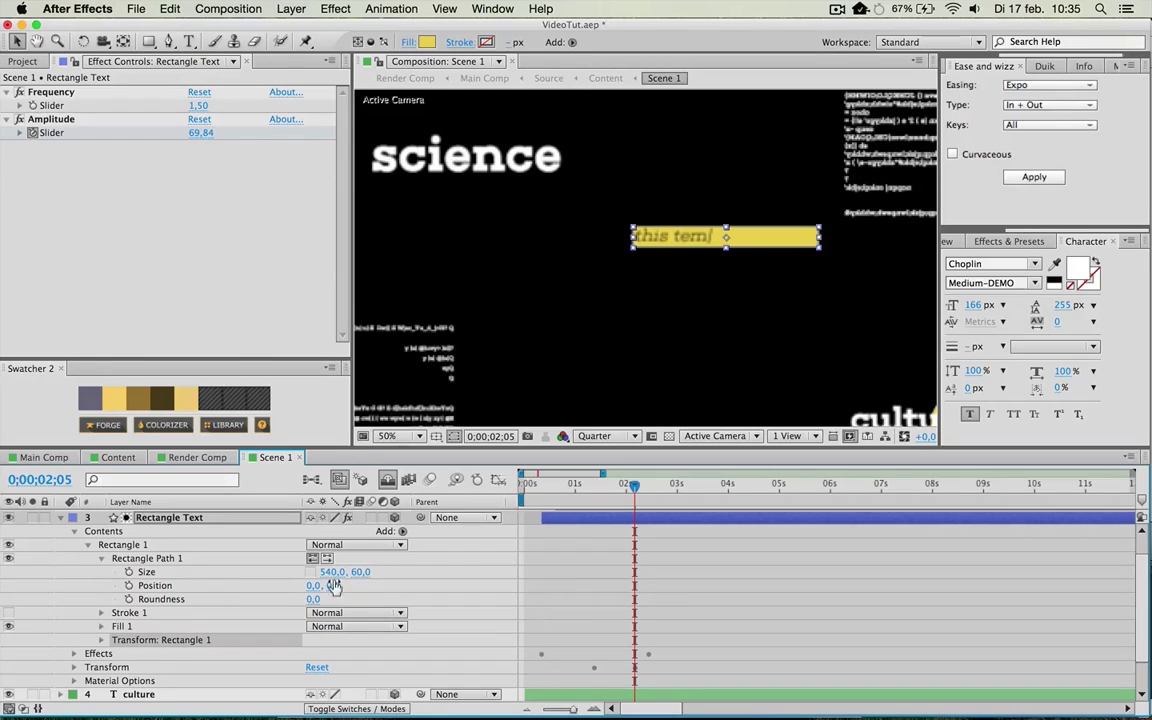
pyautogui.click(300, 571)
pyautogui.moveTo(292, 576); pyautogui.dragTo(254, 578)
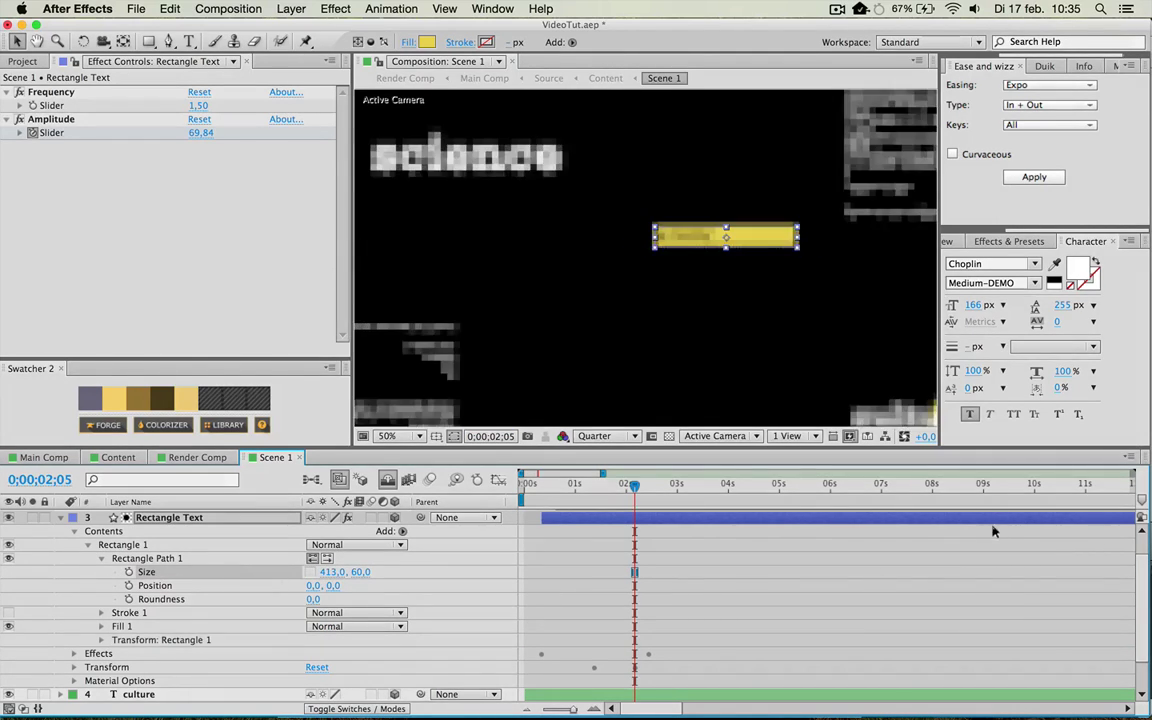
# Move the current time to 0;00;08;12 and shift the yellow rectangle horizontally so that it fits around the "this template is" caption
pyautogui.click(952, 484)
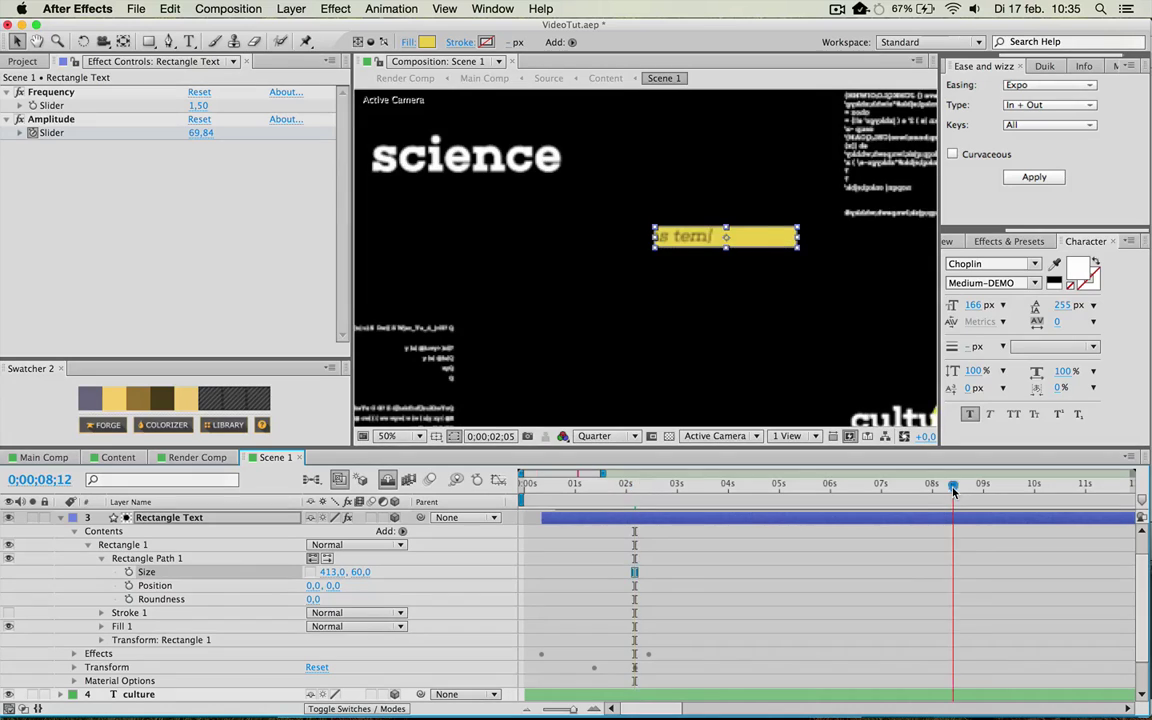
pyautogui.click(708, 238)
pyautogui.moveTo(708, 238)
pyautogui.mouseDown()
pyautogui.moveTo(694, 238)
pyautogui.moveTo(703, 242)
pyautogui.mouseUp()
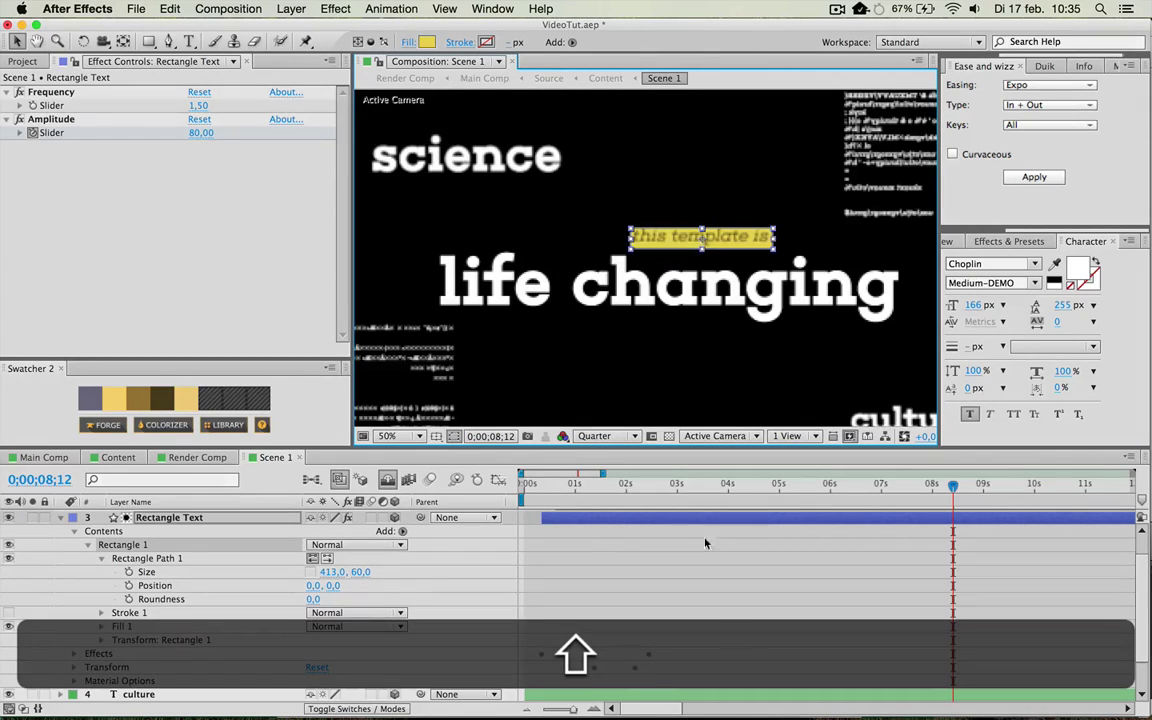
pyautogui.click(803, 656)
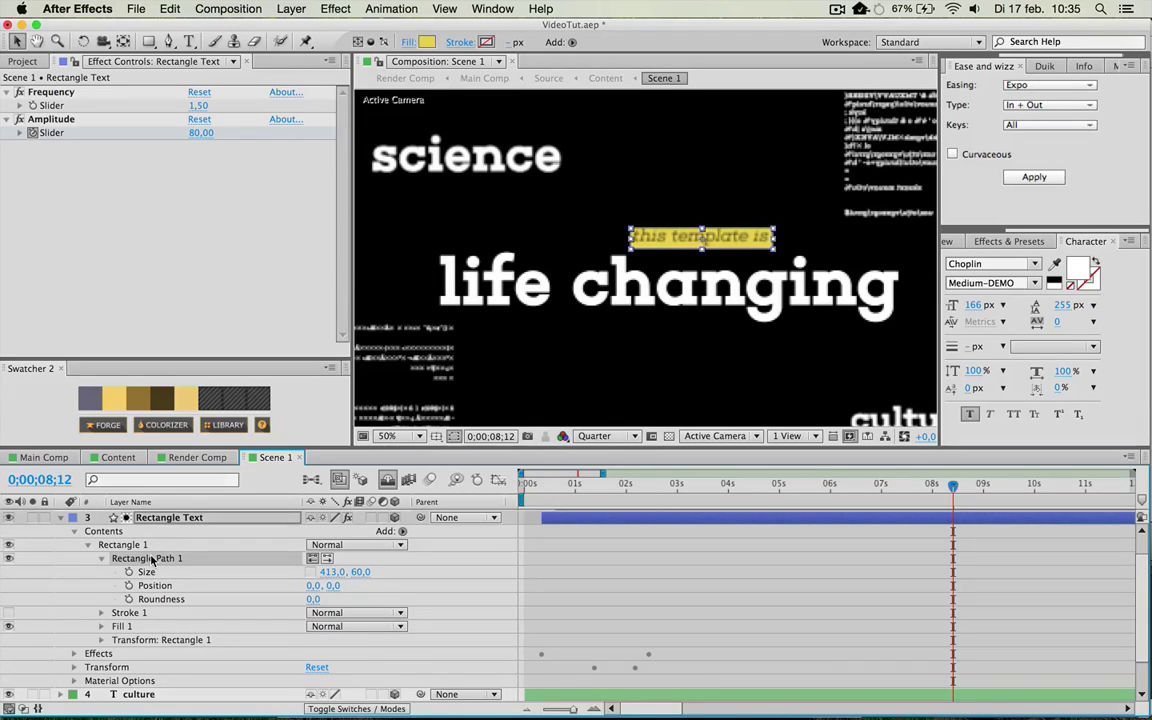
pyautogui.keyDown('shift'); pyautogui.click(140, 516); pyautogui.keyUp('shift')
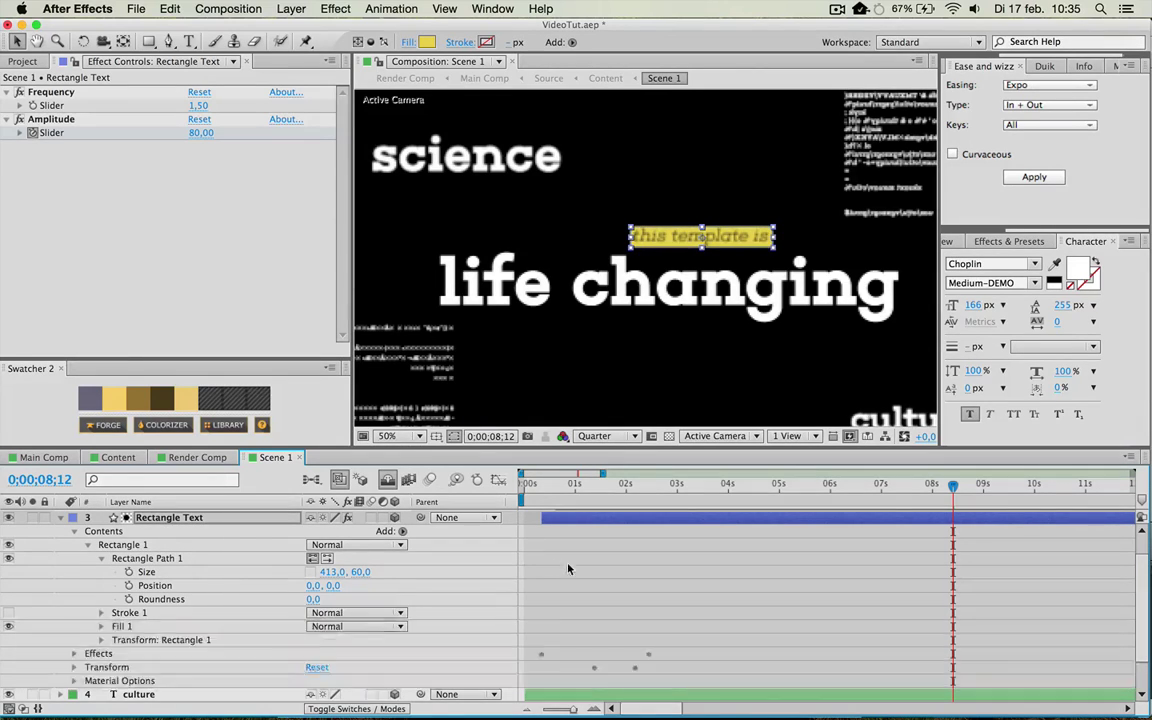
pyautogui.keyDown('shift'); pyautogui.click(609, 568); pyautogui.keyUp('shift')
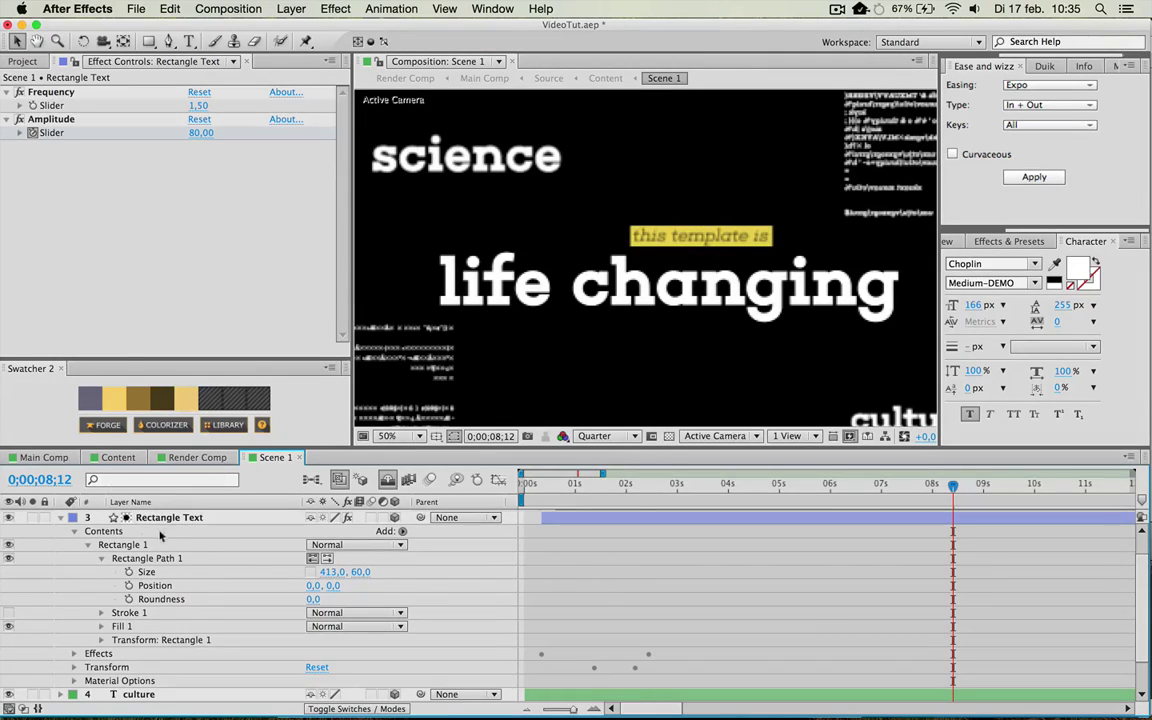
# Collapse the Rectangle Text layer's properties and check the whole scene at 0;00;00;22 and 0;00;04;07
pyautogui.click(160, 517)
pyautogui.press(',')
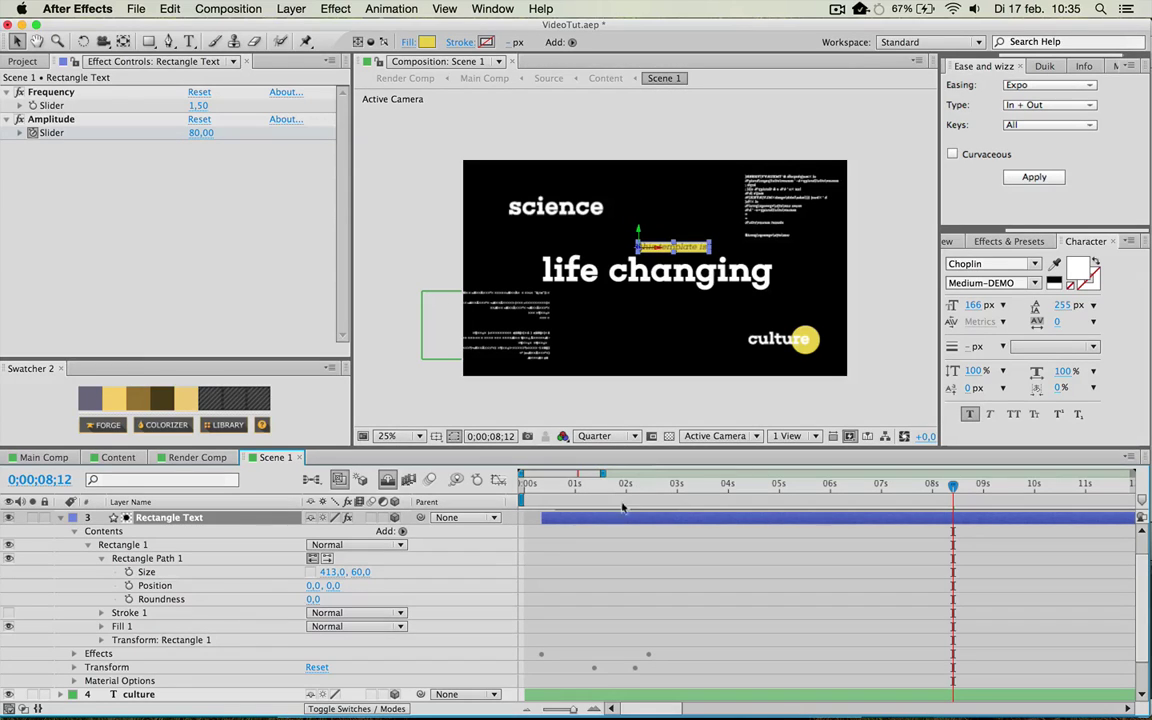
pyautogui.click(61, 518)
pyautogui.click(562, 485)
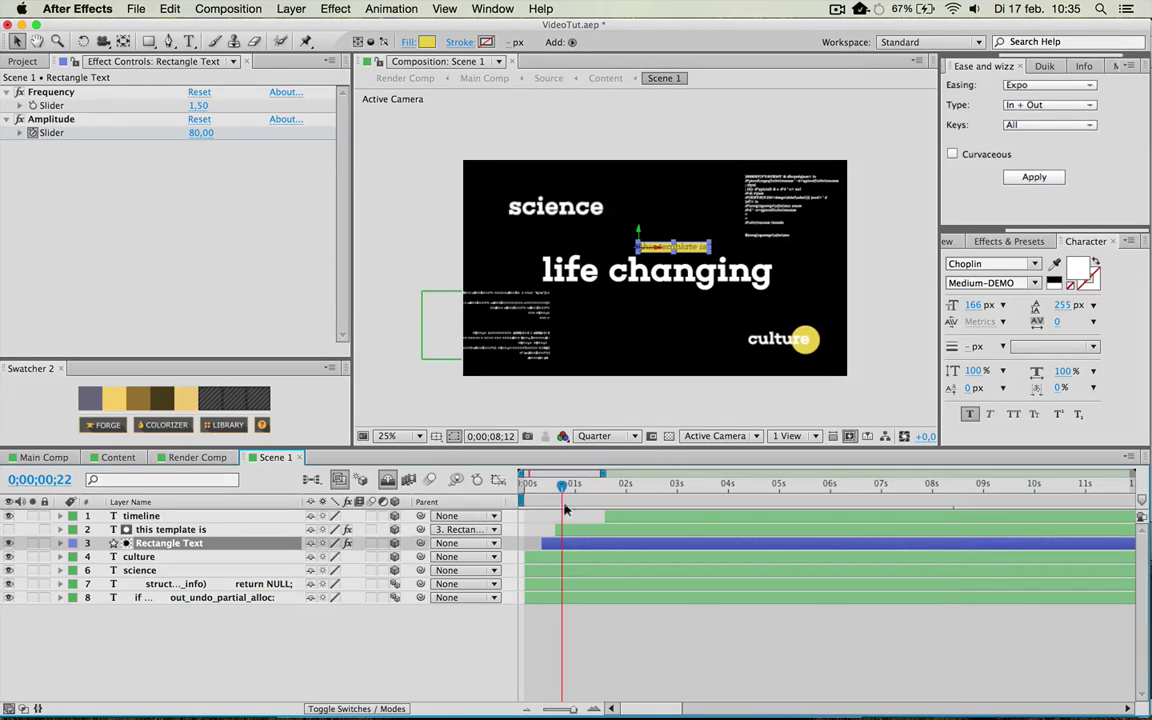
pyautogui.click(739, 485)
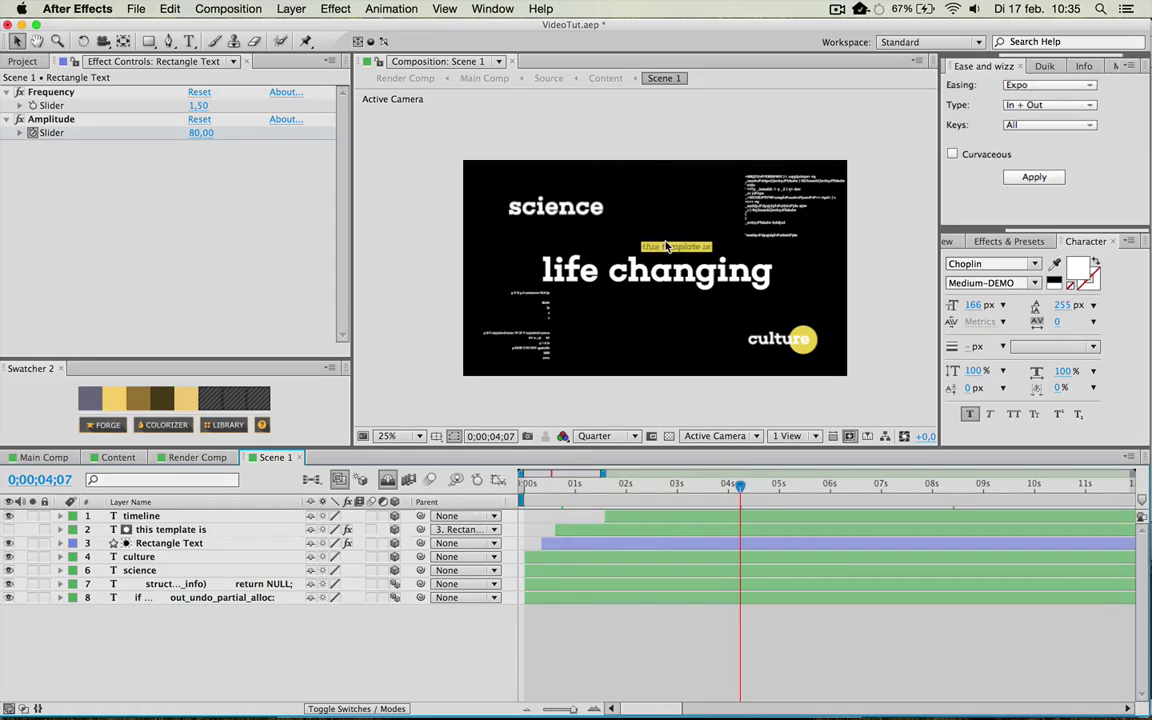
# Move the yellow Rectangle Text bar slightly left and down so that it sits below "life changing"
pyautogui.moveTo(673, 253); pyautogui.dragTo(613, 253)
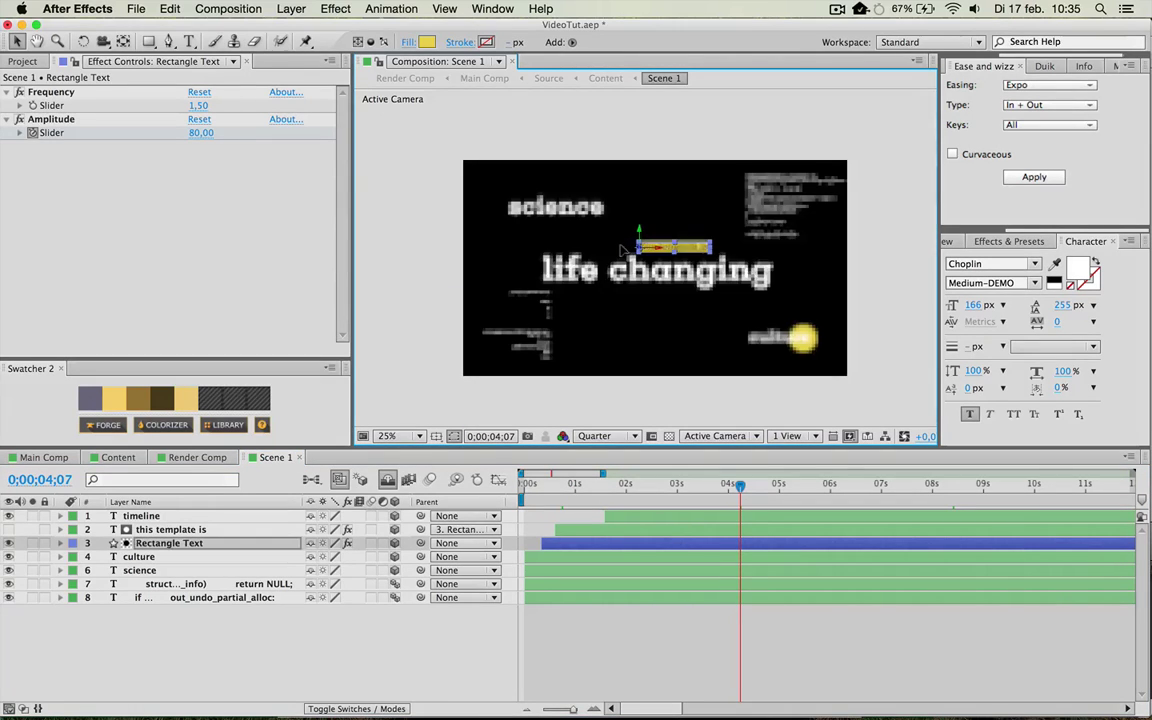
pyautogui.moveTo(663, 295); pyautogui.dragTo(662, 297)
pyautogui.click(875, 627)
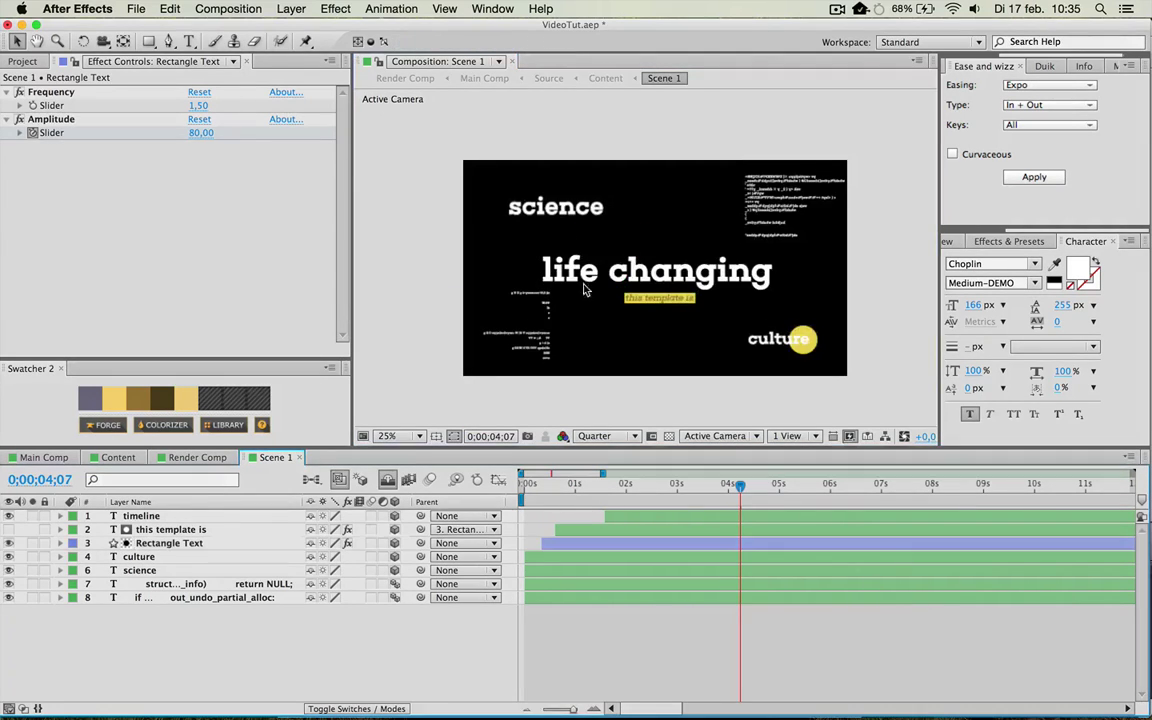
pyautogui.click(806, 350)
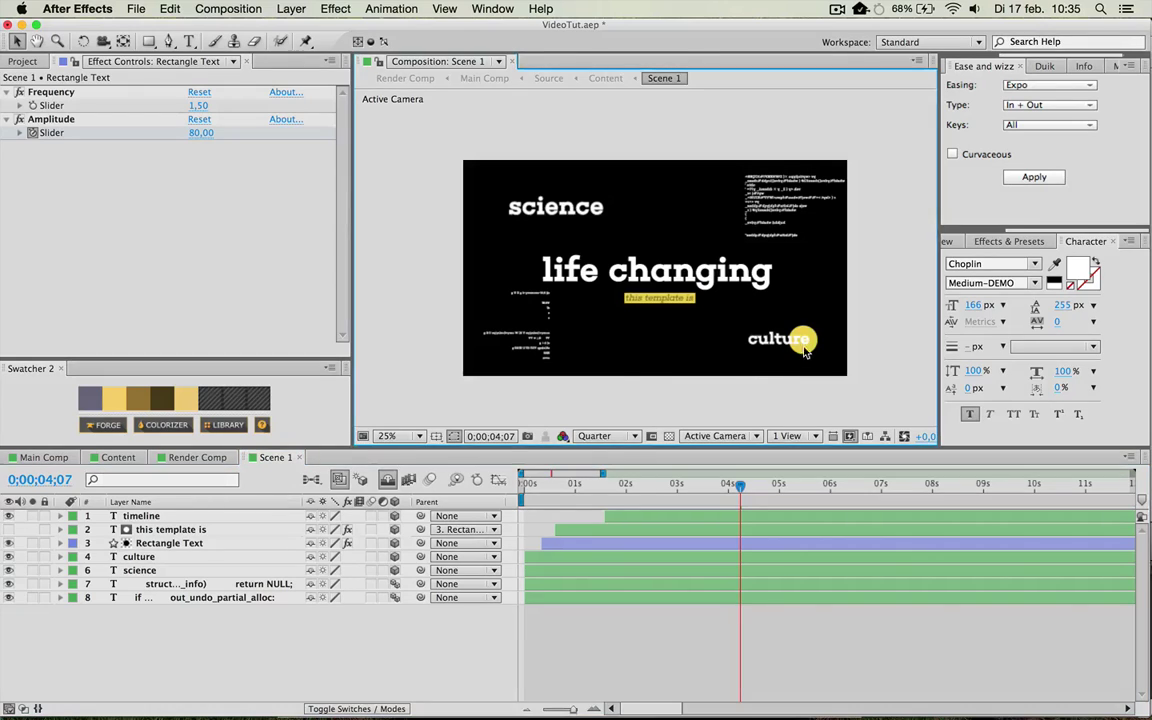
pyautogui.click(270, 570)
pyautogui.click(812, 360)
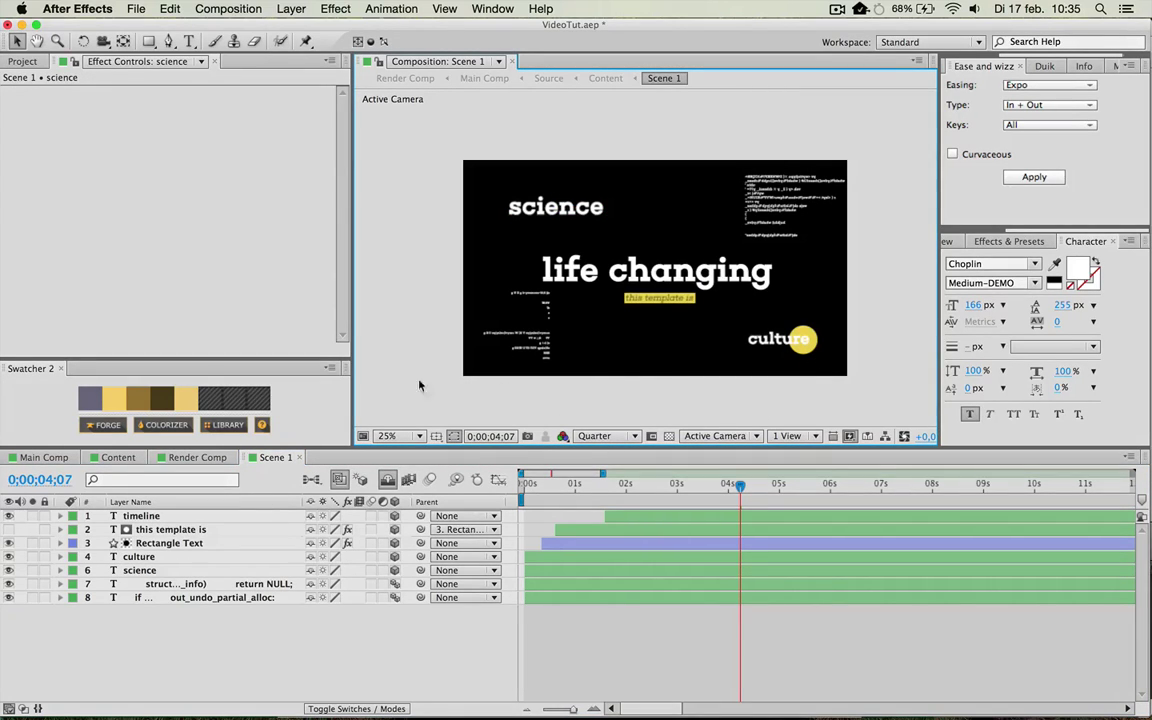
pyautogui.click(672, 298)
pyautogui.click(662, 300)
# Replace the "culture" text with "random text" and shift it left so that its last word overlaps the yellow circle
pyautogui.click(775, 338)
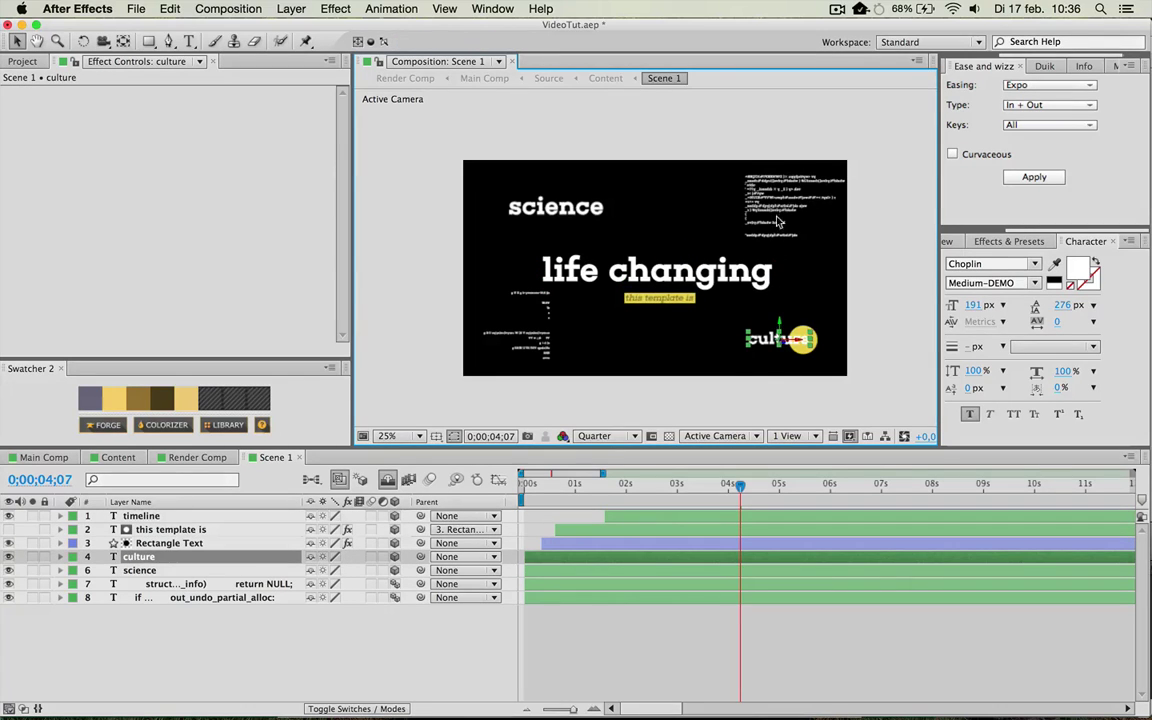
pyautogui.doubleClick(770, 336)
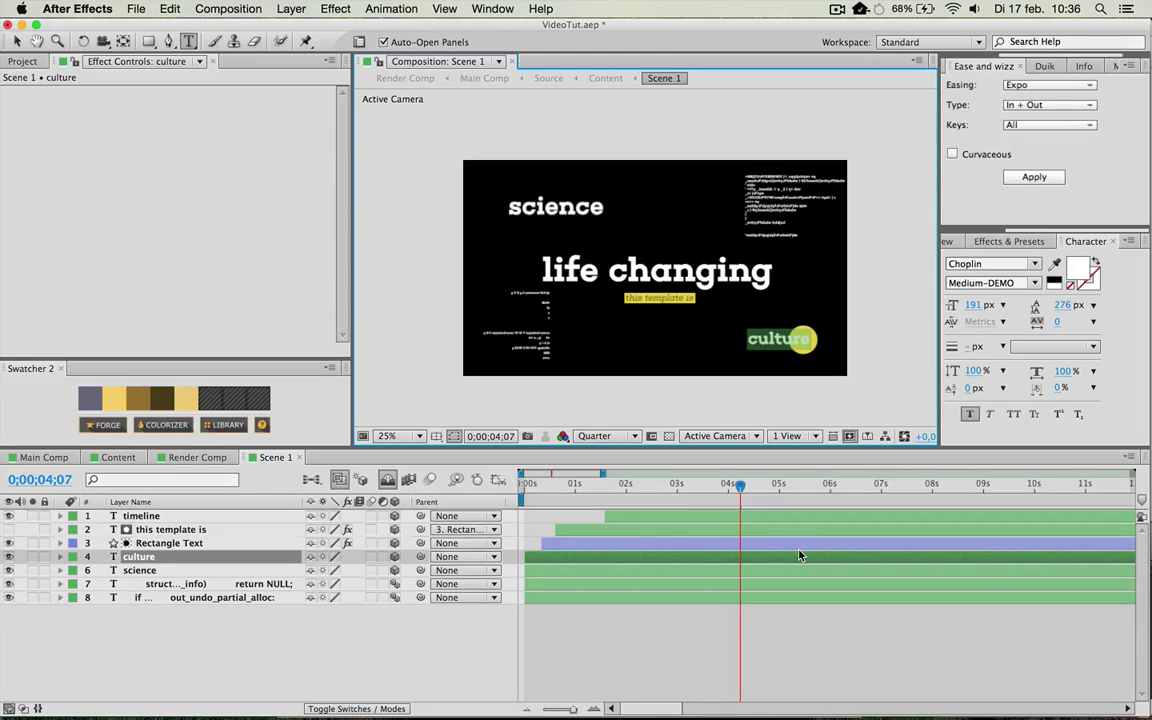
pyautogui.press('d')
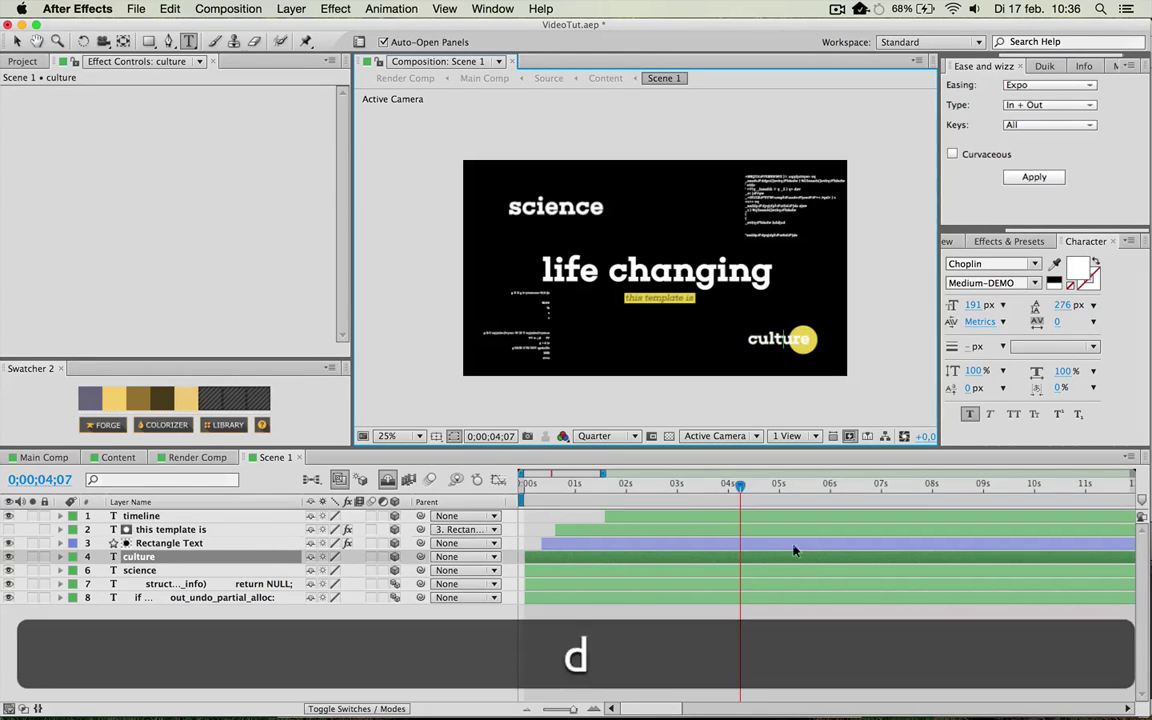
pyautogui.press('Right')
pyautogui.press('t')
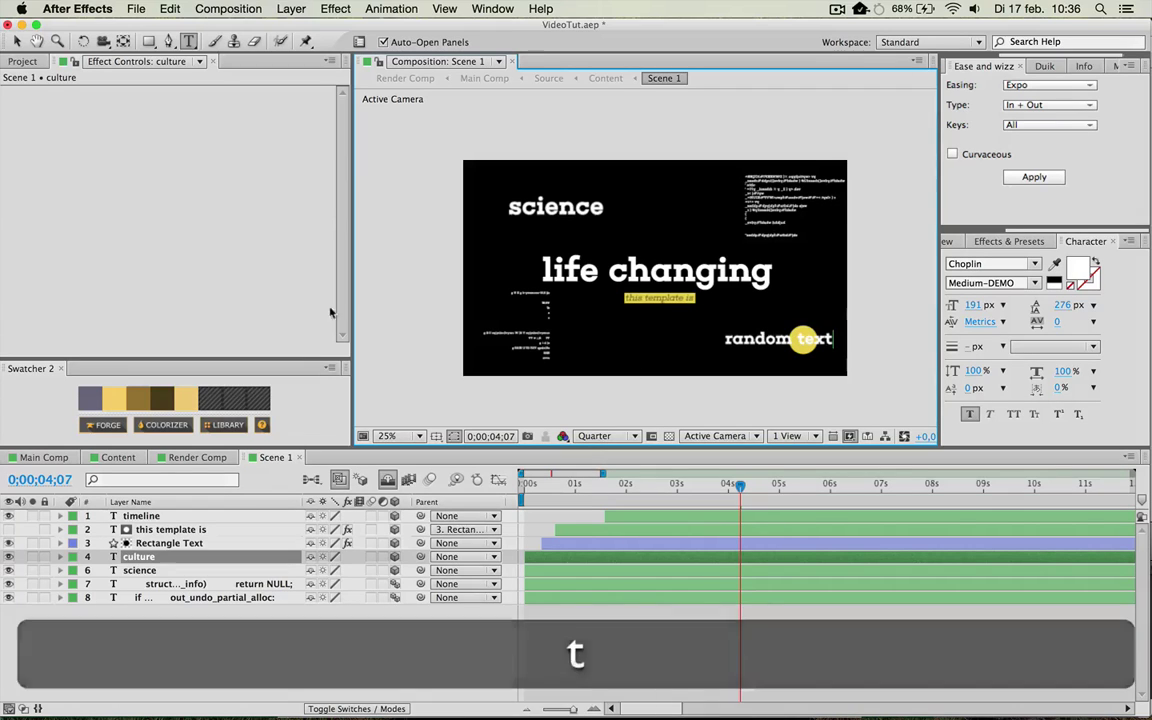
pyautogui.click(16, 42)
pyautogui.moveTo(781, 340)
pyautogui.mouseDown()
pyautogui.moveTo(748, 338)
pyautogui.moveTo(777, 341)
pyautogui.moveTo(764, 339)
pyautogui.mouseUp()
pyautogui.click(457, 659)
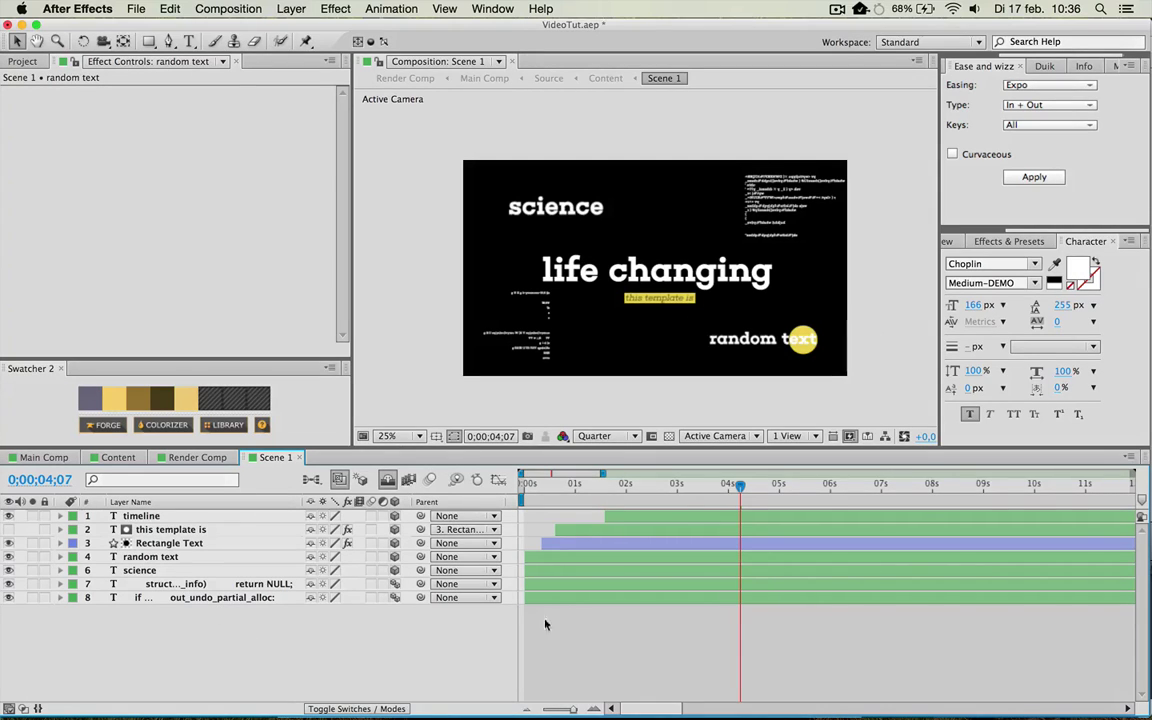
# Close the Scene 1 composition and check the edited scene in the Content composition
pyautogui.click(300, 458)
pyautogui.click(118, 457)
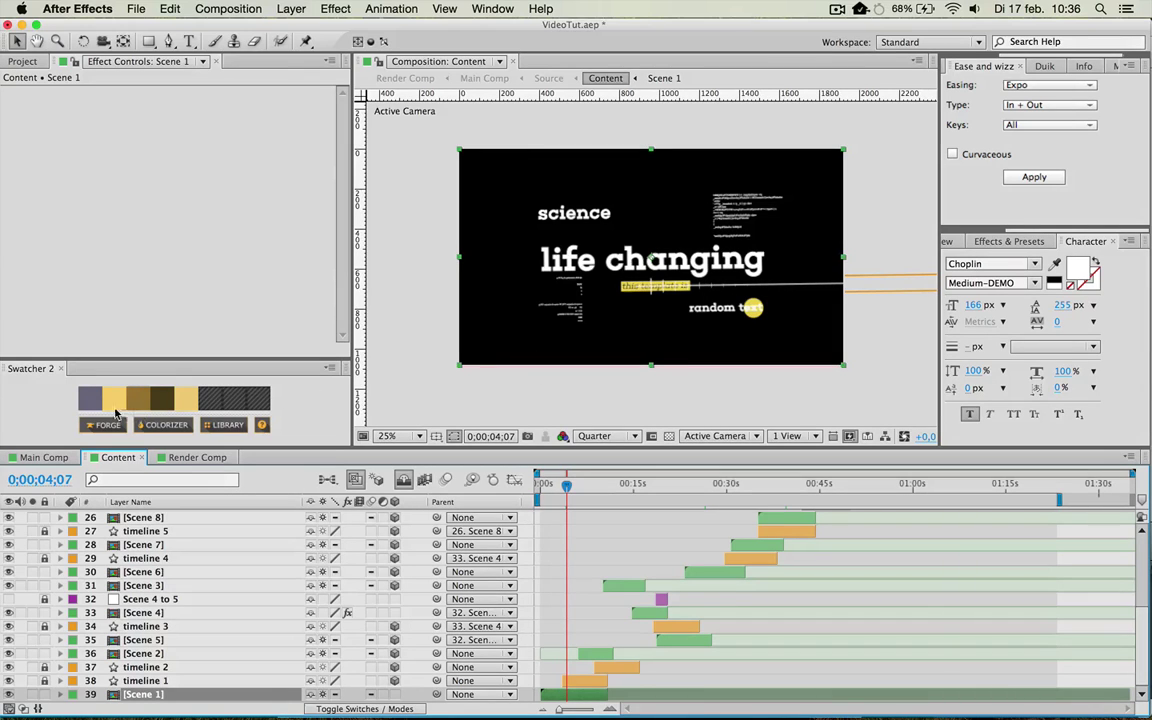
pyautogui.click(180, 459)
pyautogui.click(118, 457)
# Reopen Scene 1 and move the yellow Rectangle Text bar straight up so that it sits above "life changing"
pyautogui.doubleClick(140, 695)
pyautogui.click(657, 298)
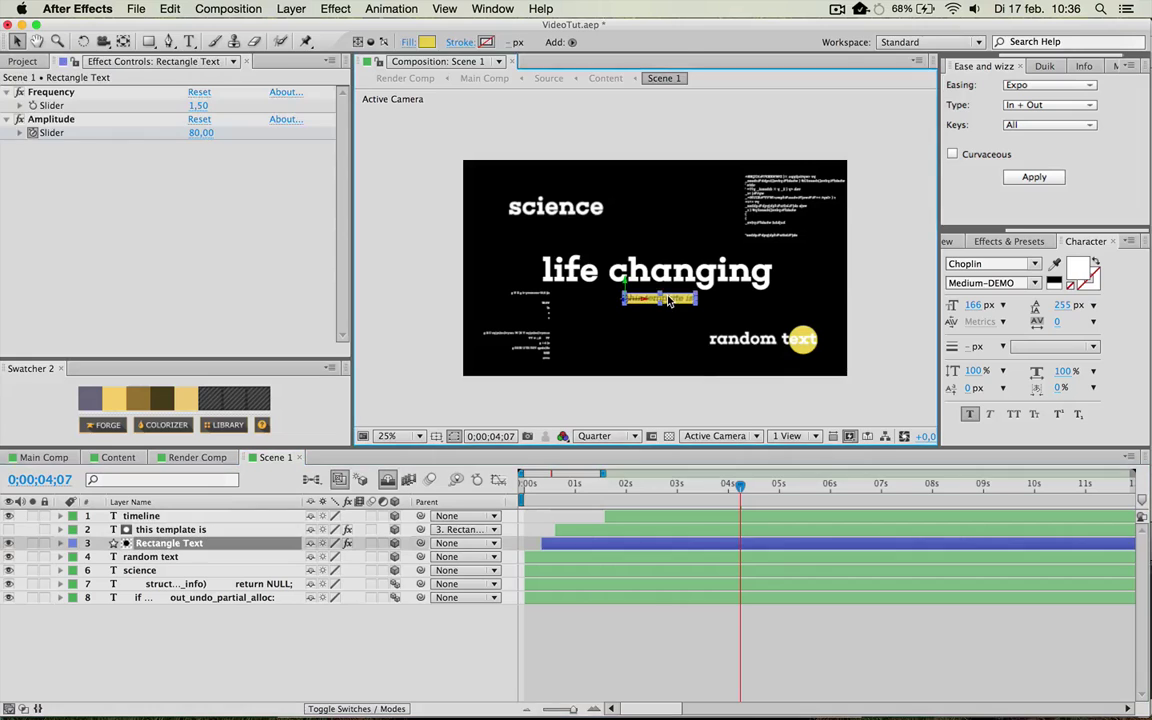
pyautogui.moveTo(657, 290); pyautogui.dragTo(660, 207)
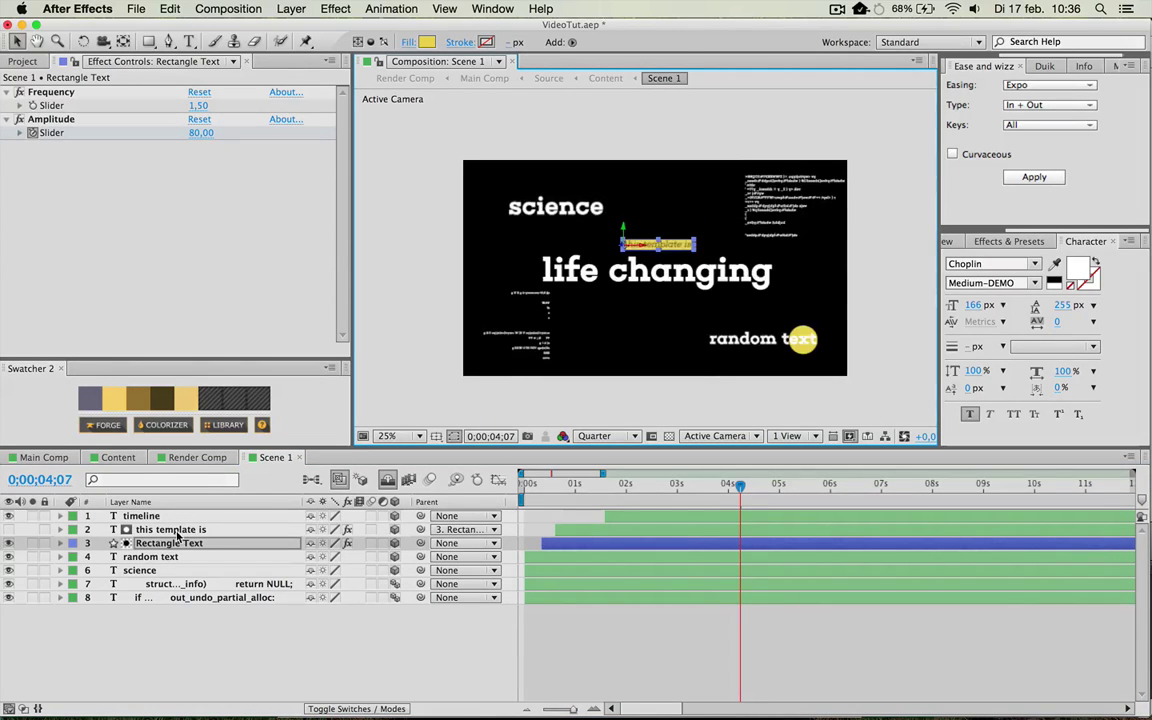
# Return to the Content composition to check the timeline clearance and select the Scene 2 layer
pyautogui.click(118, 458)
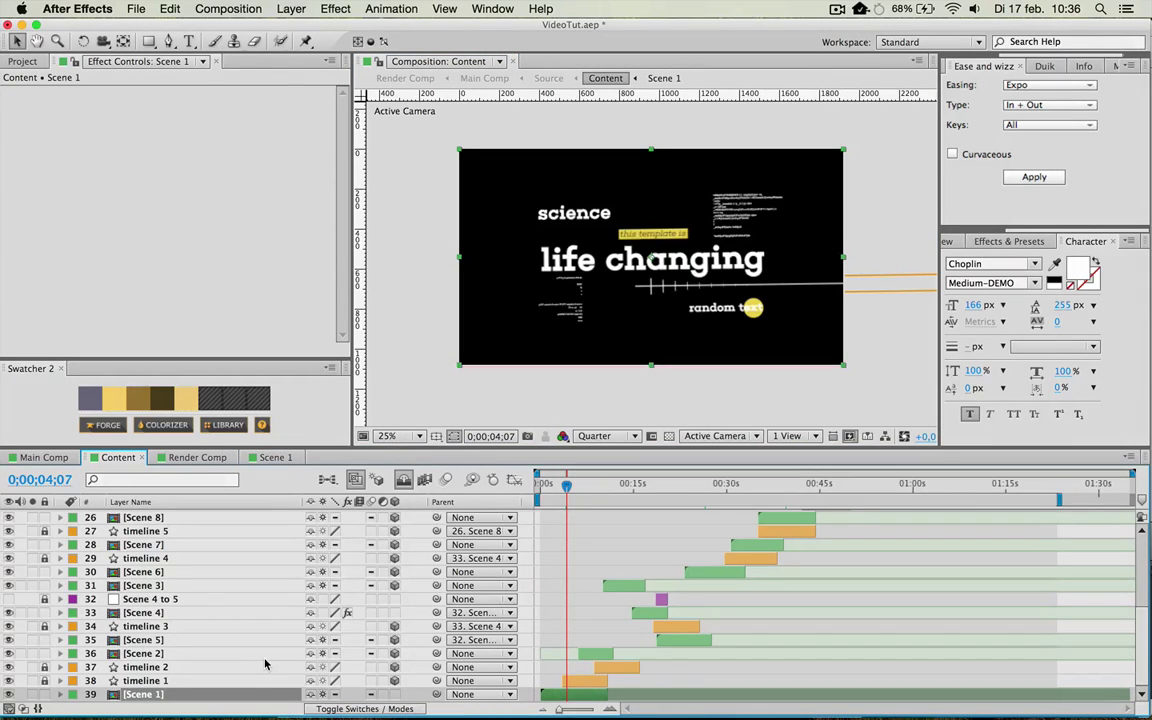
pyautogui.click(172, 654)
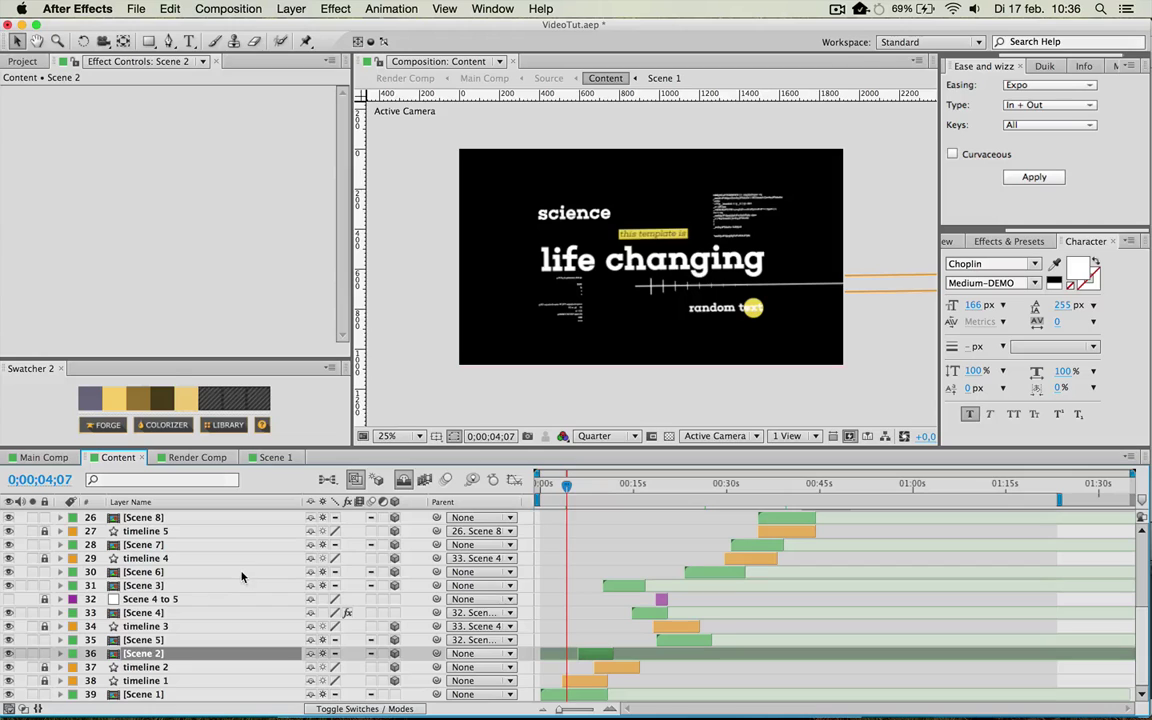
pyautogui.click(22, 62)
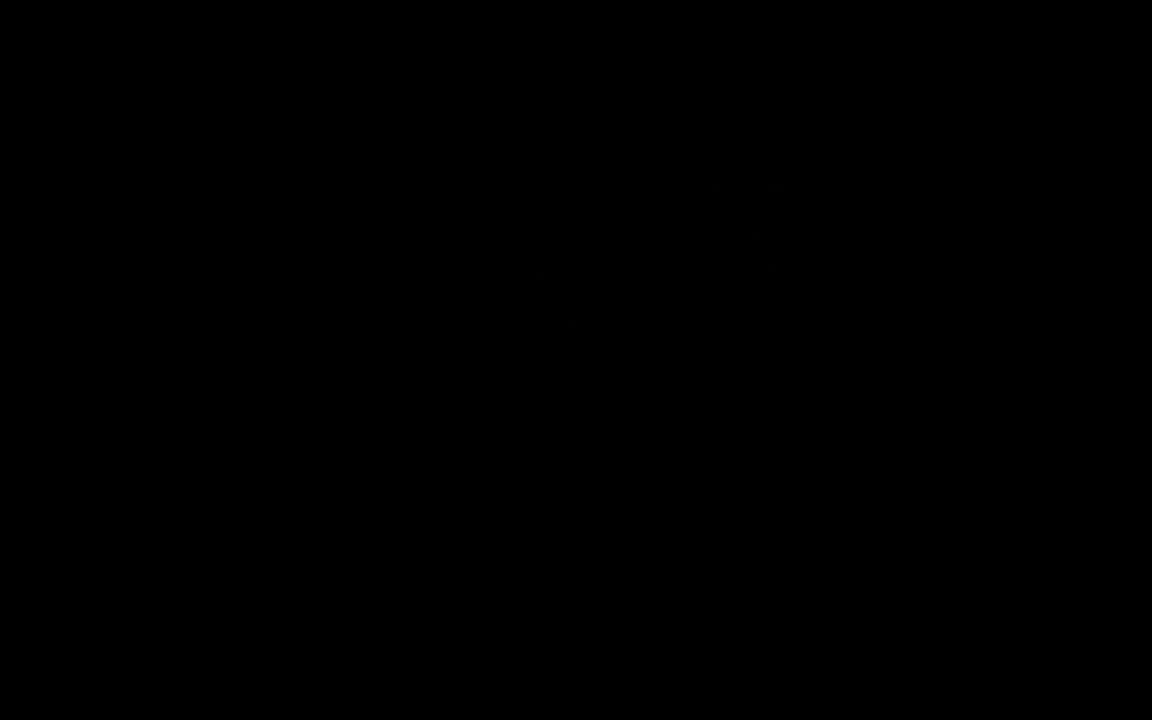